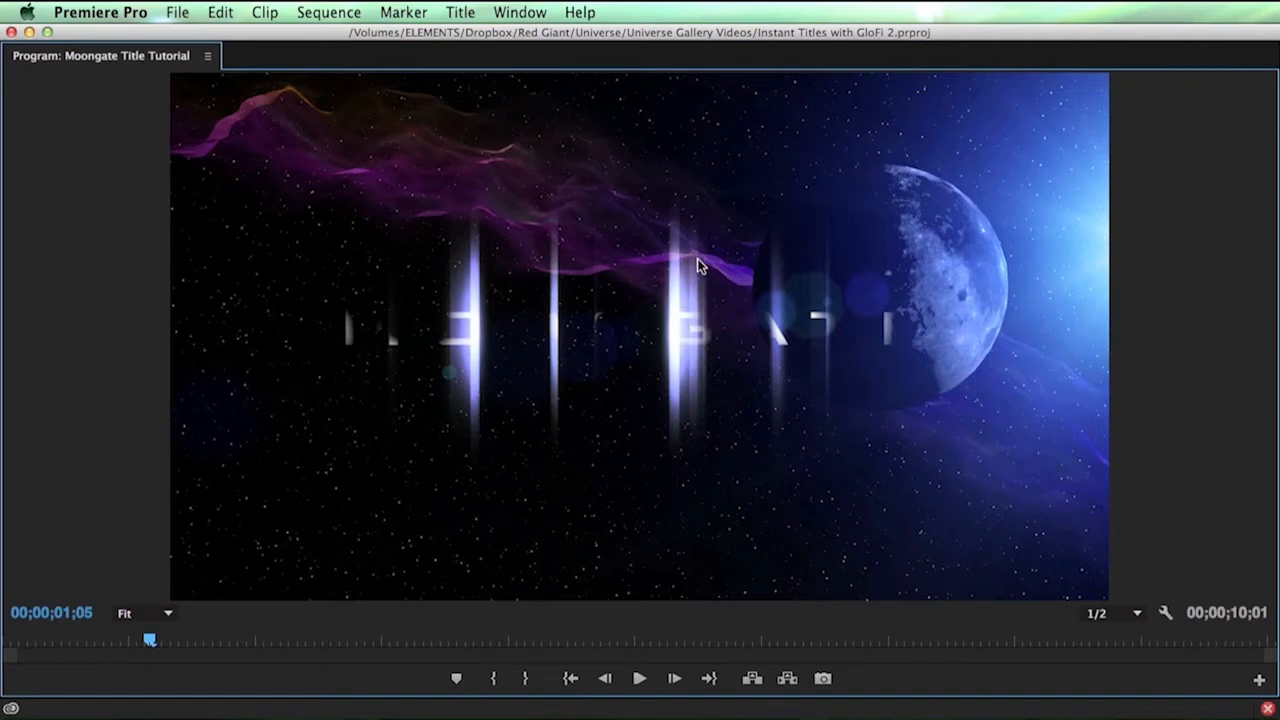
- Leave the maximized preview of the finished Moongate title and create a new sequence
key(space)
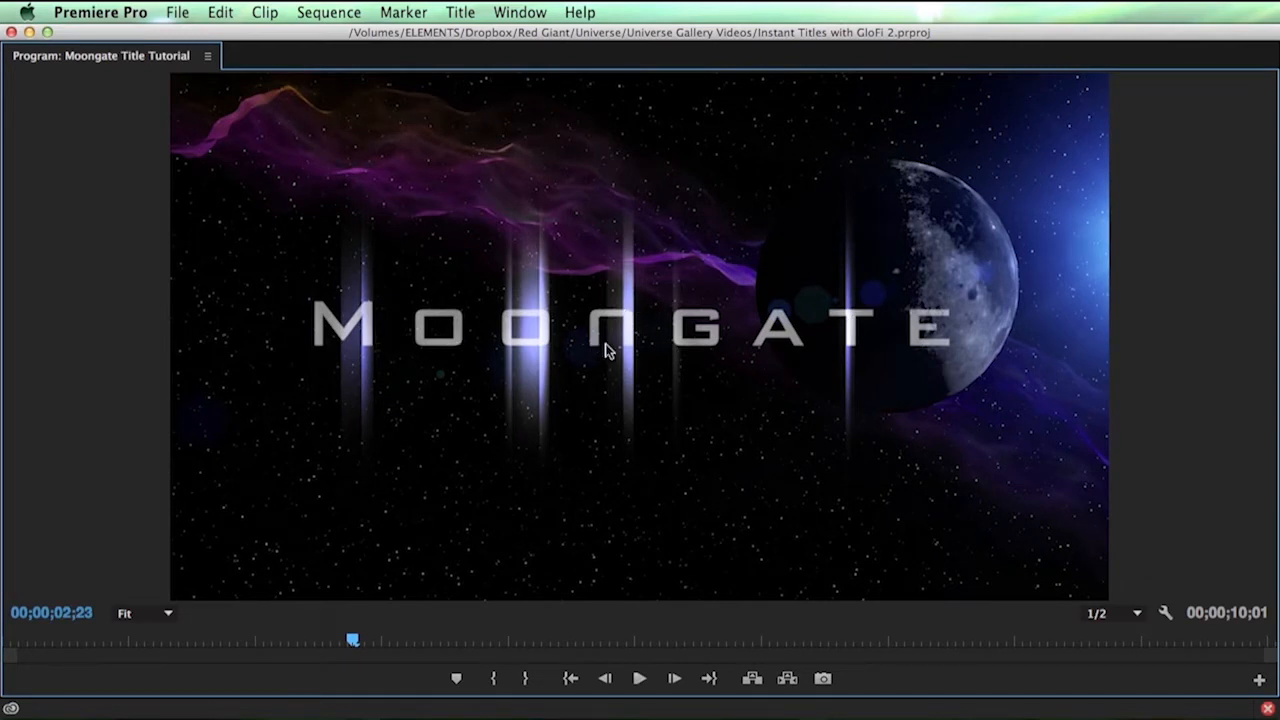
key(grave)
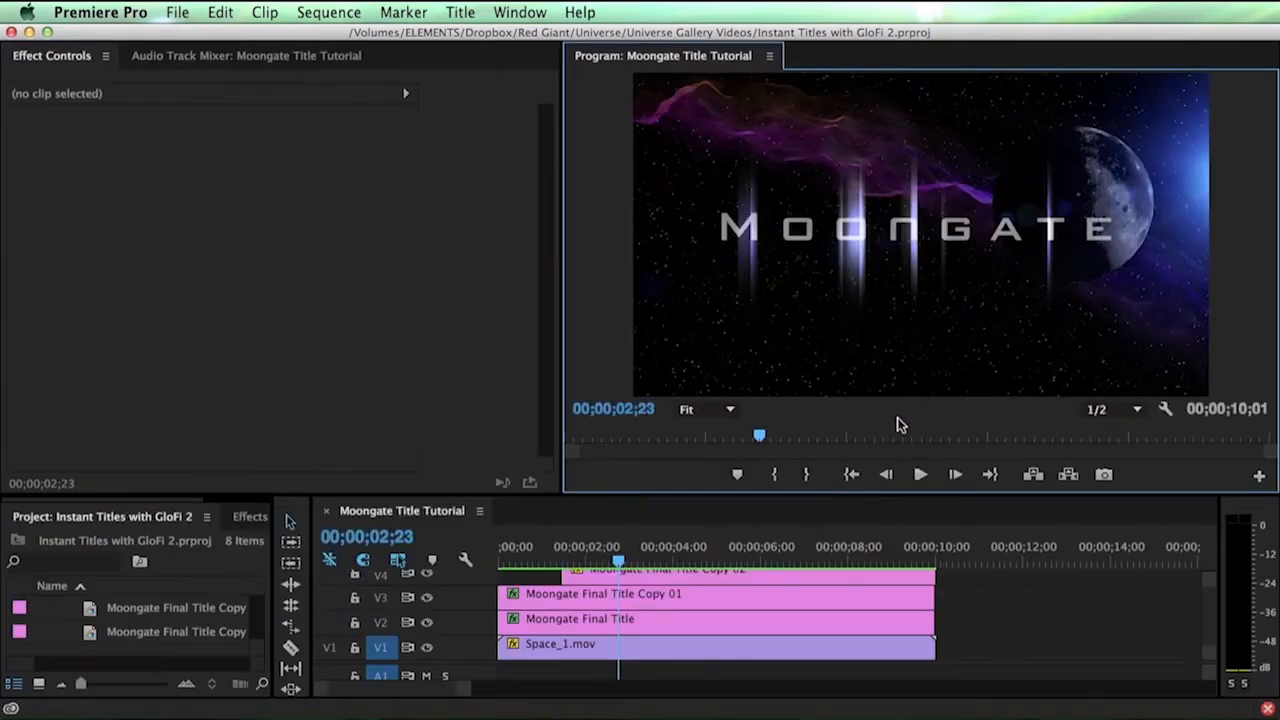
click(172, 12)
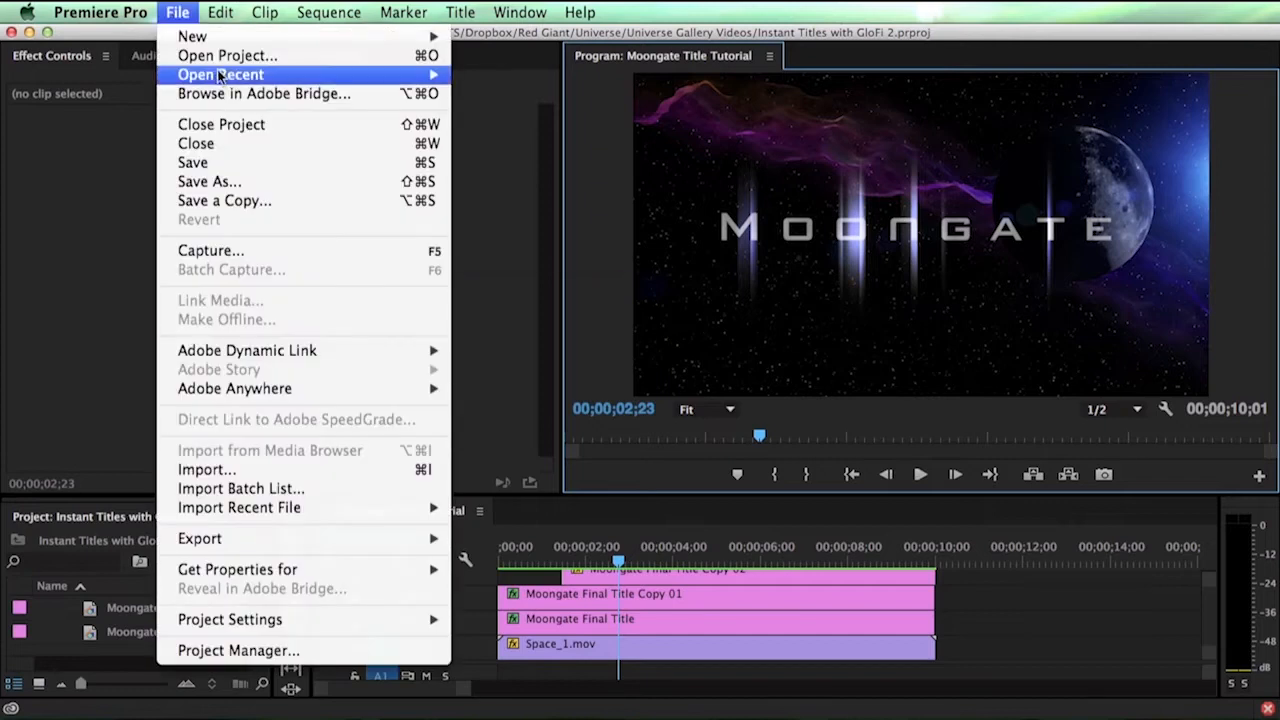
mouse_move(240, 37)
click(510, 62)
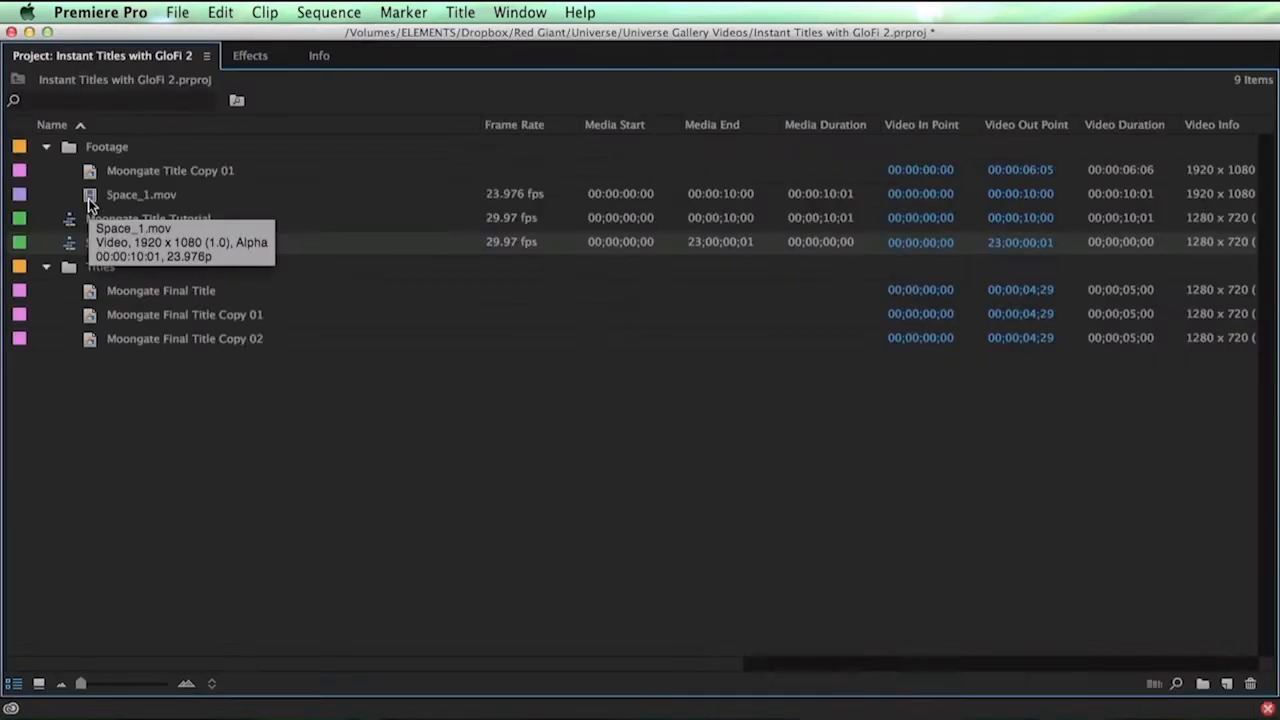
- Place Space_1.mov on V1 at the start of the new sequence and change the sequence settings to match the clip
click(88, 192)
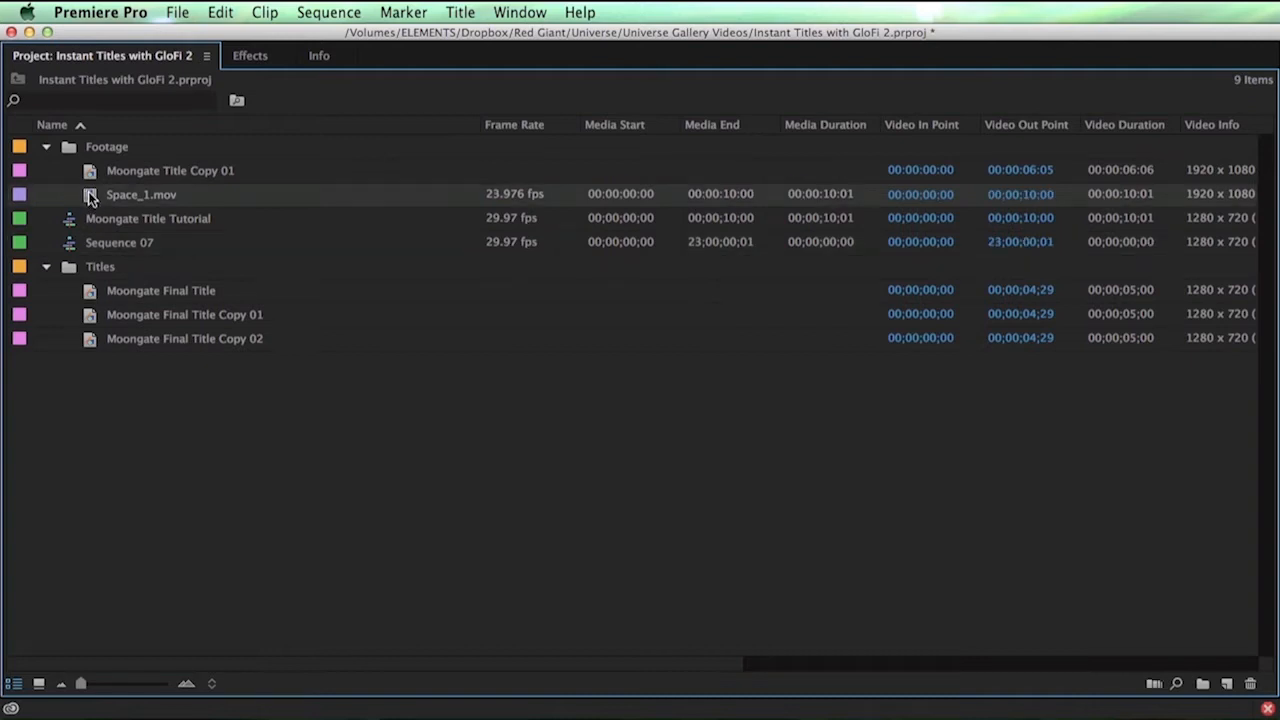
key(grave)
drag(88, 657, 512, 615)
click(606, 424)
- Review the Space_1.mov footage by scrubbing through it and playing it back in the maximized program monitor
drag(516, 550, 533, 562)
key(equal)
key(equal)
key(equal)
drag(522, 561, 477, 549)
key(space)
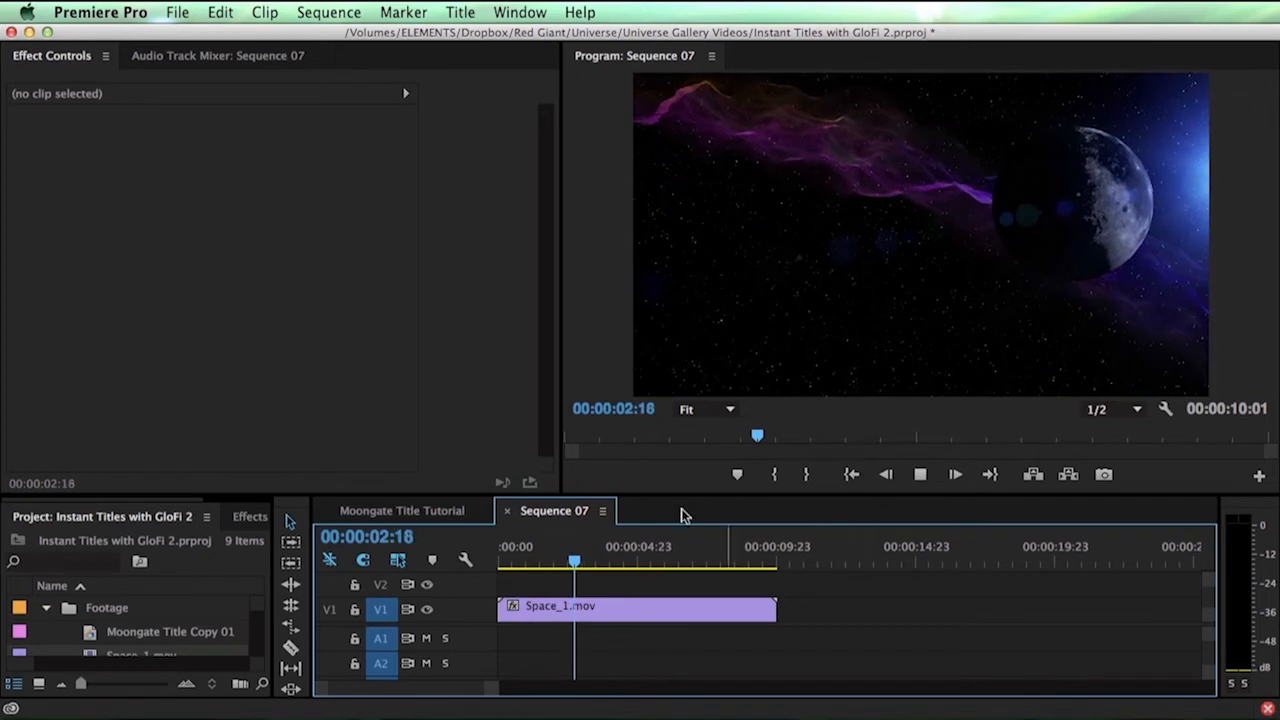
drag(645, 553, 688, 560)
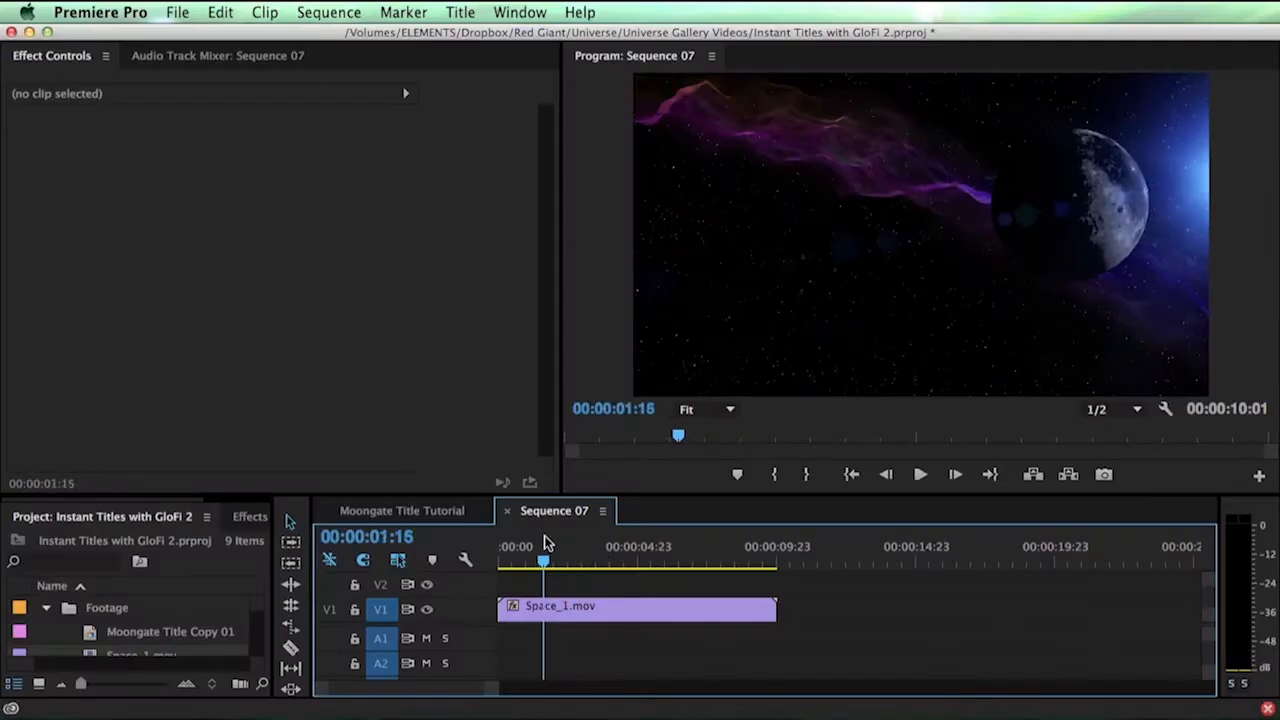
drag(548, 545, 600, 541)
key(space)
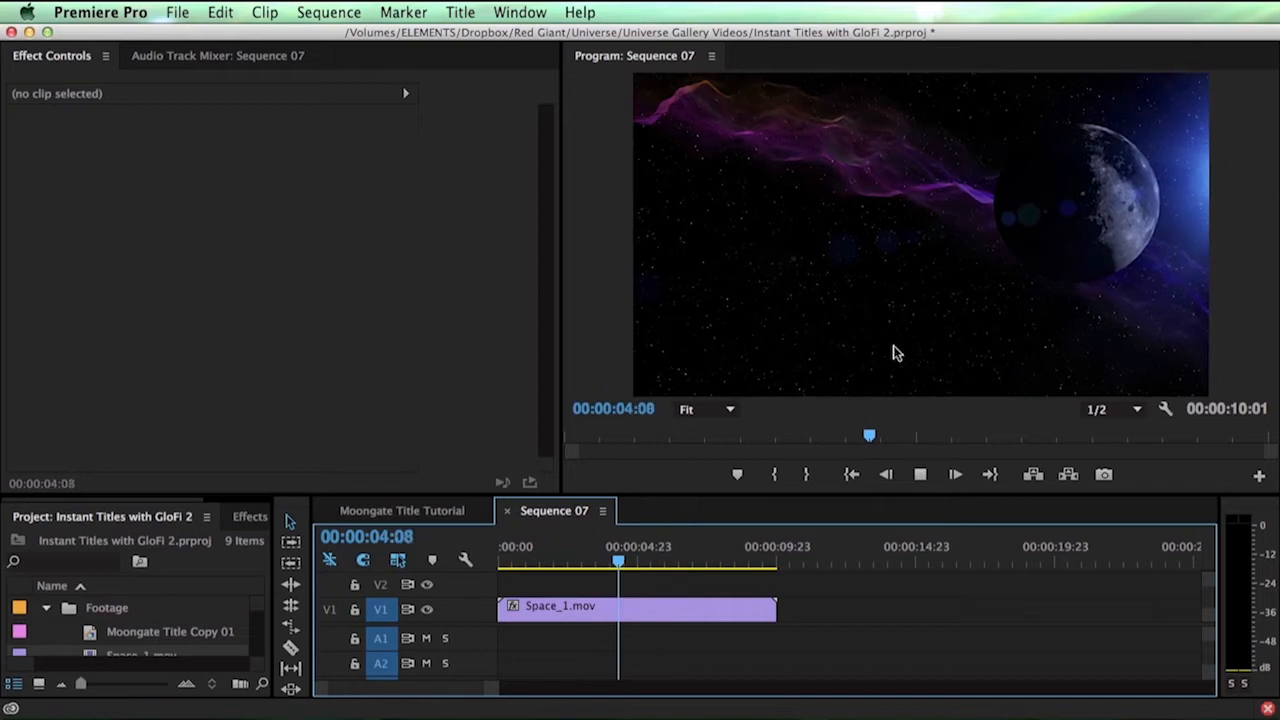
key(space)
key(grave)
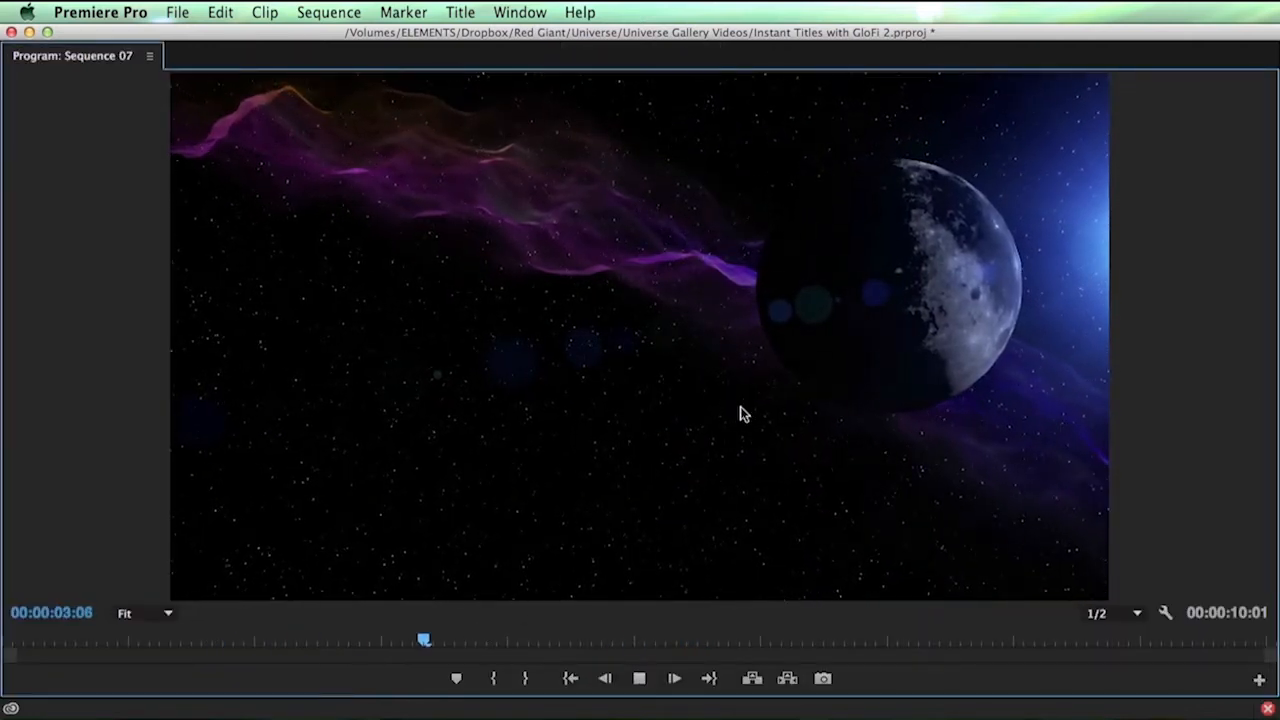
key(space)
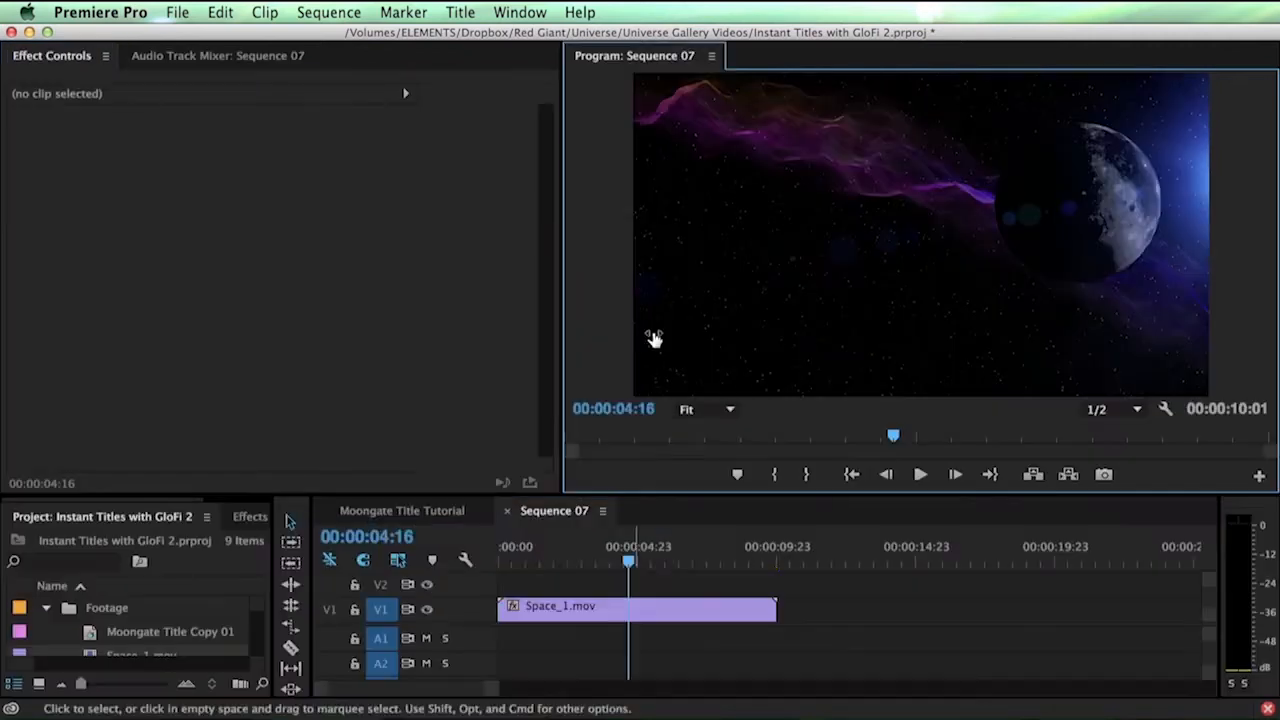
- Create a new default still title at 1920 x 1080 and name it "Moongate Title 2"
click(459, 12)
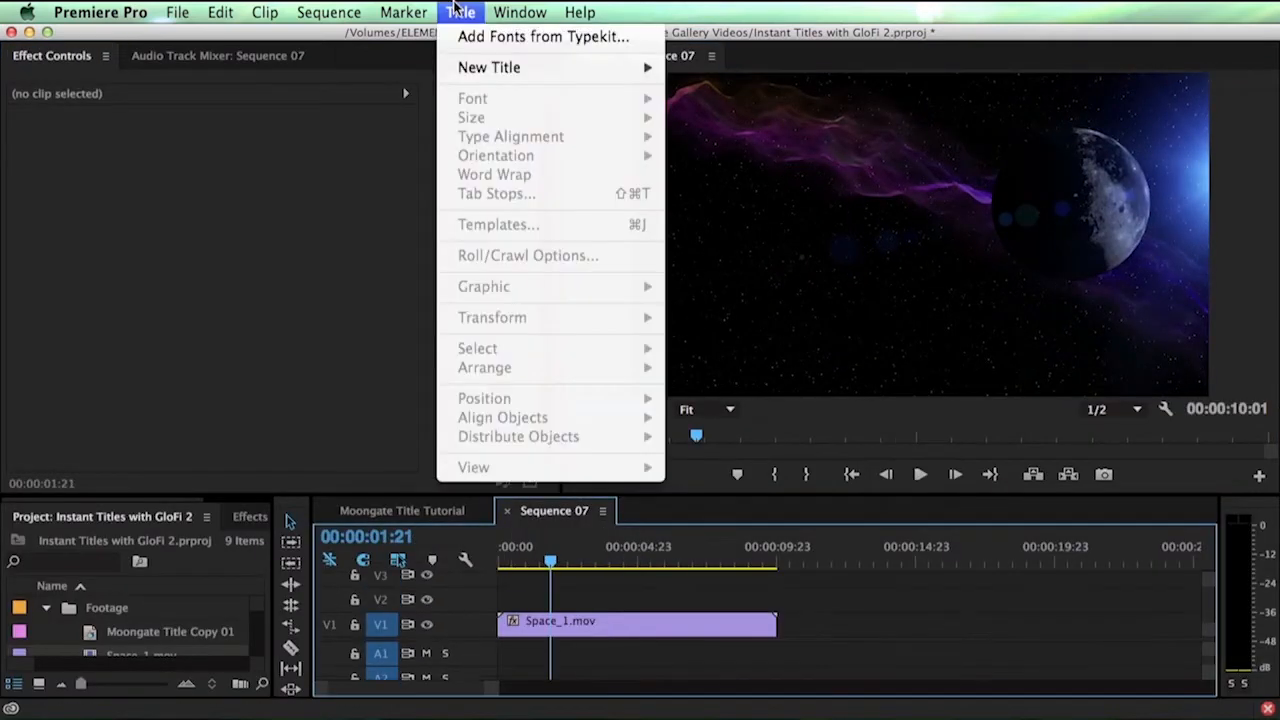
click(460, 10)
click(460, 11)
mouse_move(512, 70)
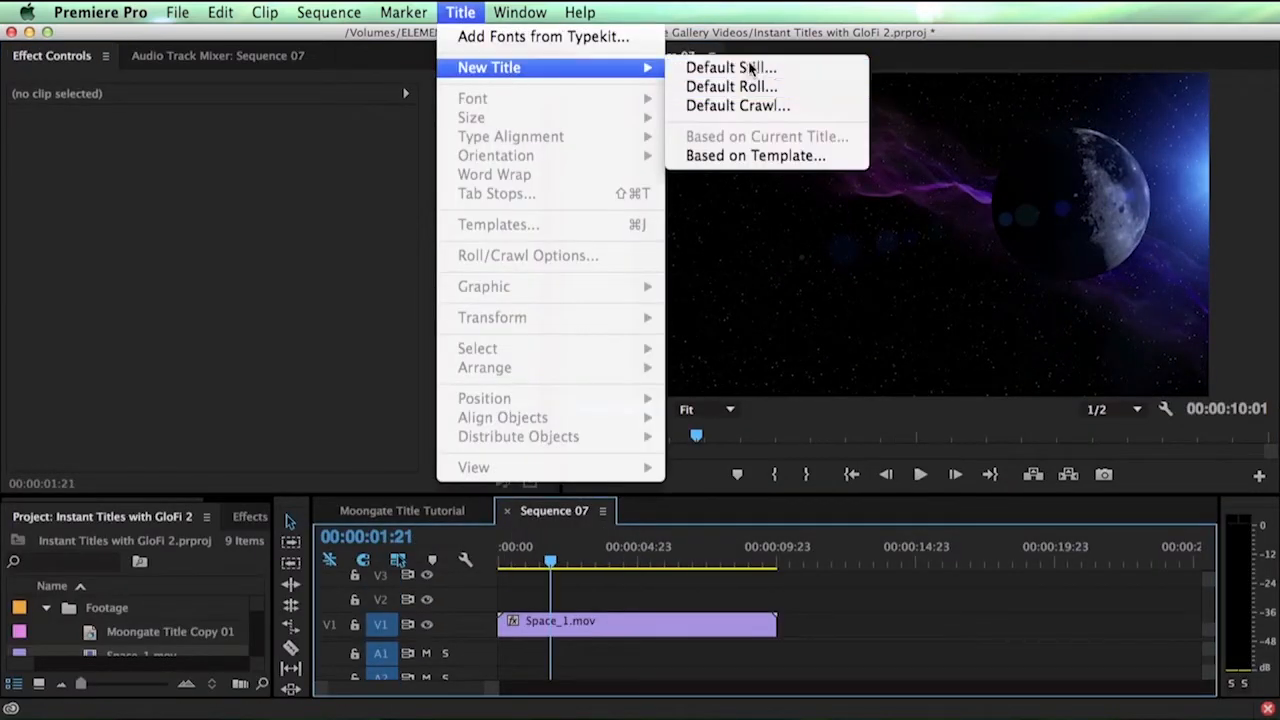
click(750, 67)
text(Moo)
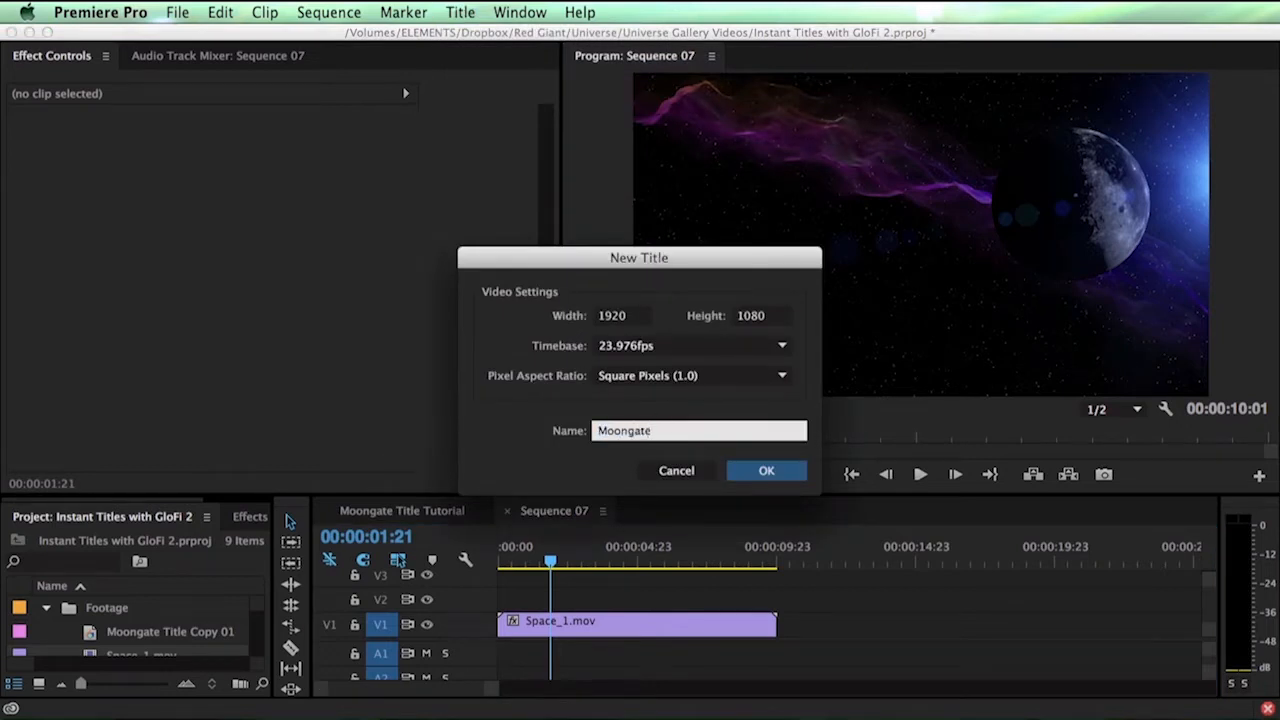
text(ngate)
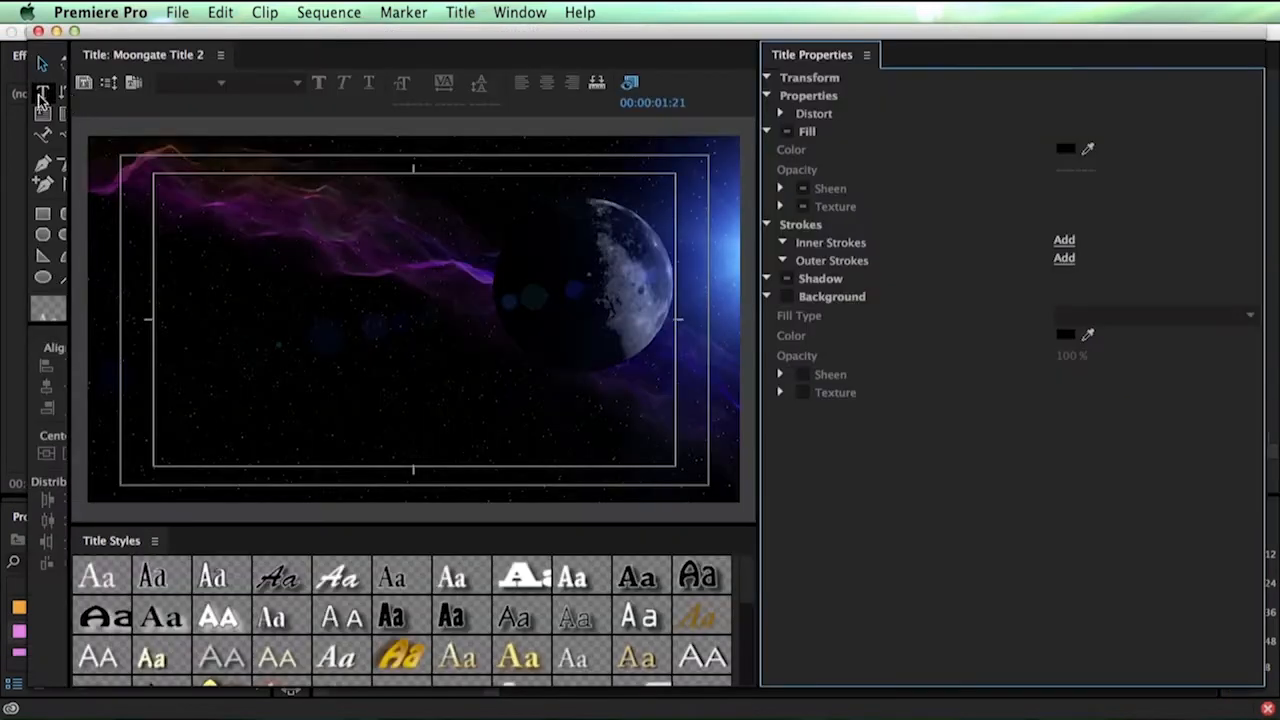
- Add the text "Moongate" to the title and move it to the centre of the frame
click(43, 92)
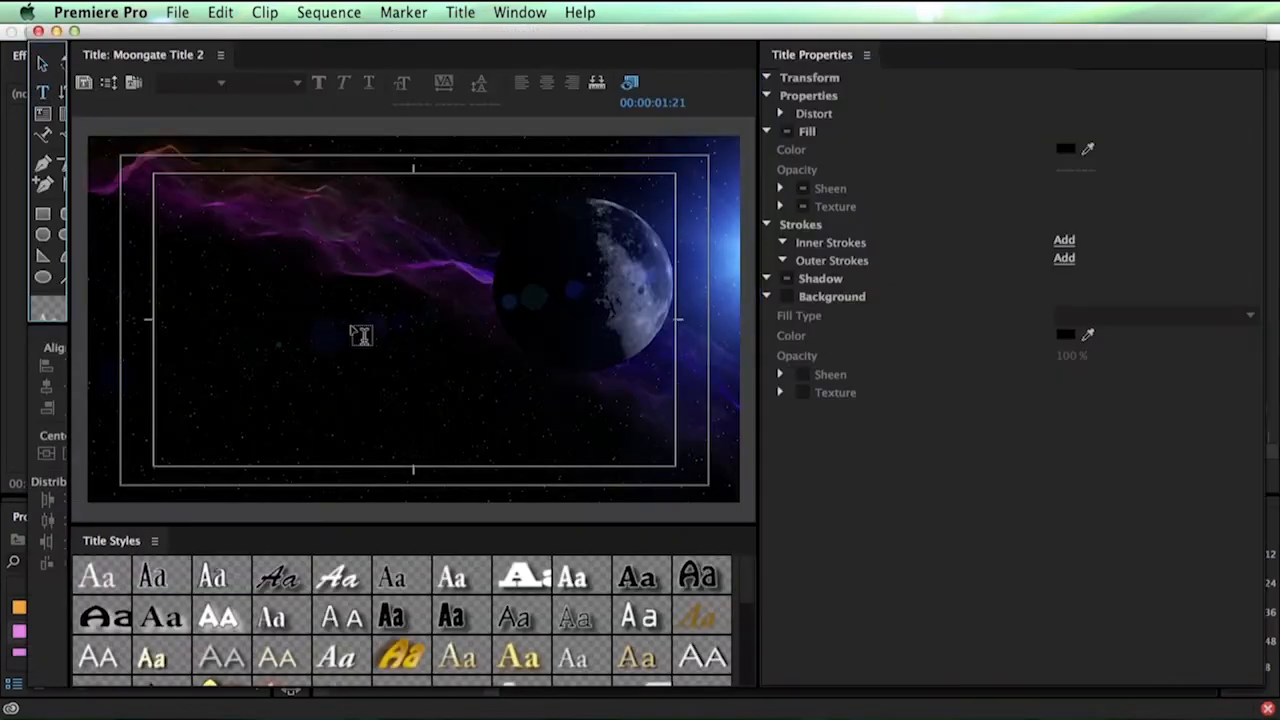
click(407, 318)
text(Moongate)
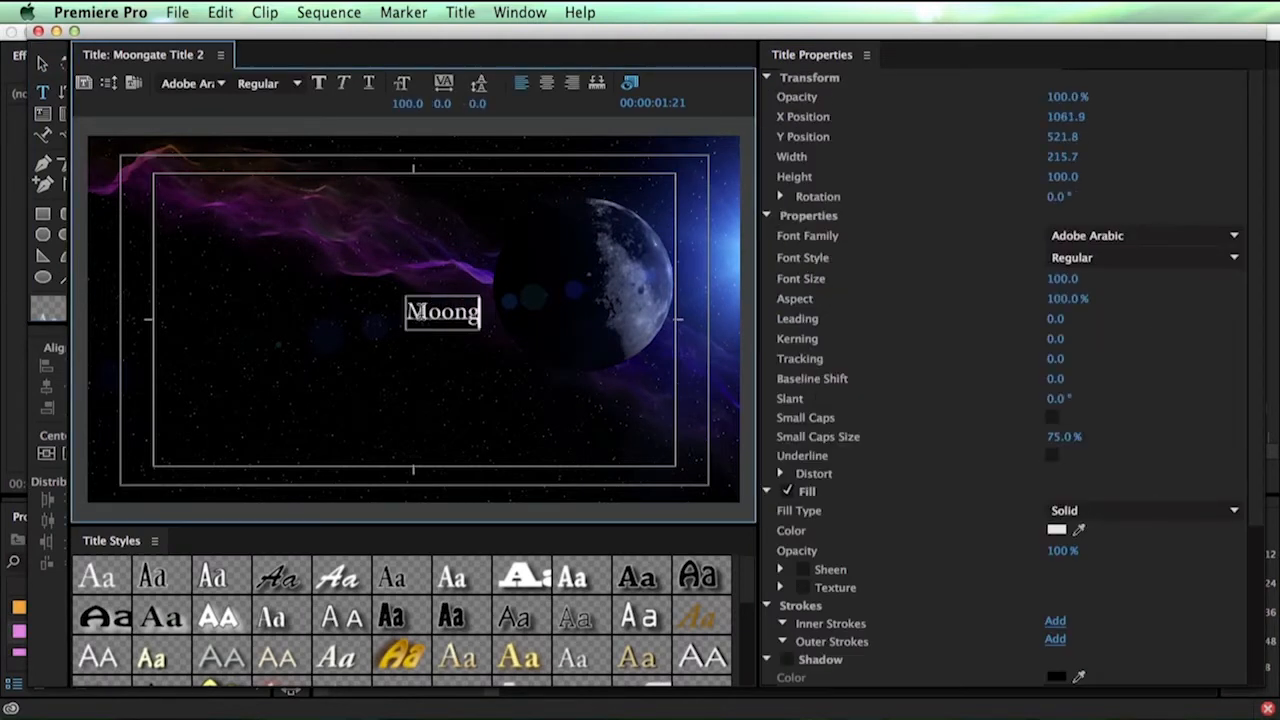
click(43, 63)
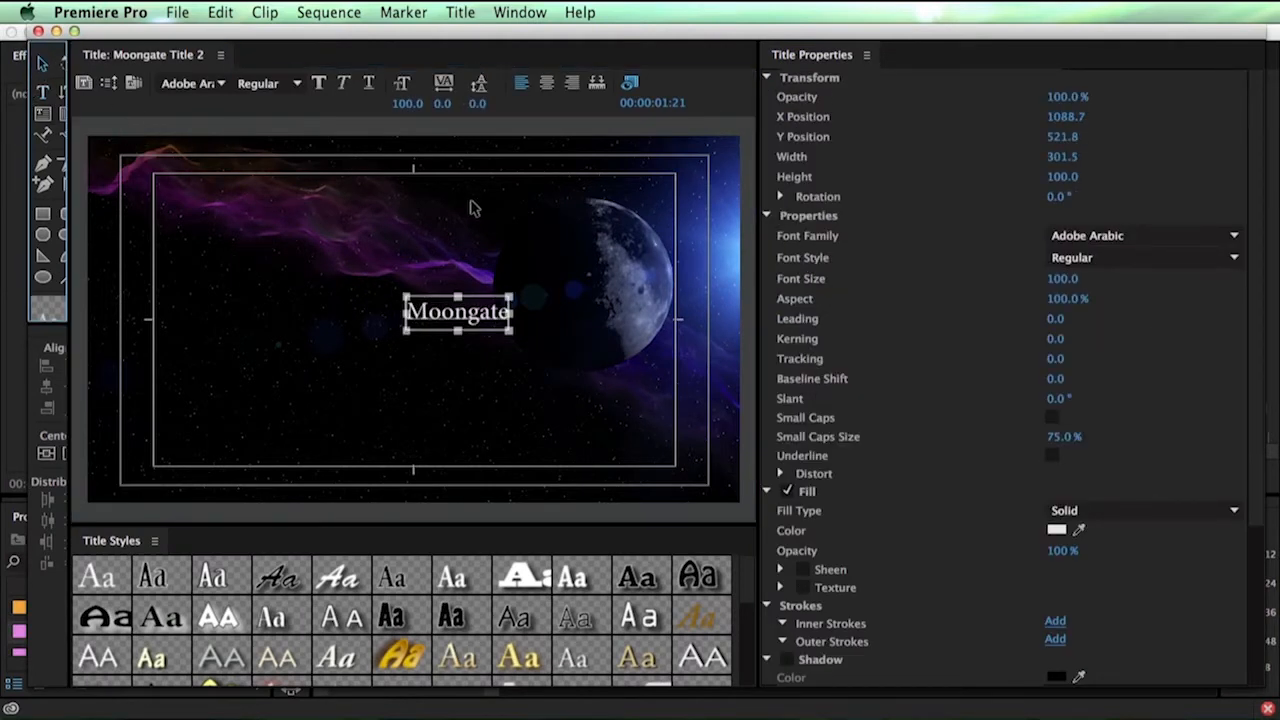
drag(463, 337, 418, 347)
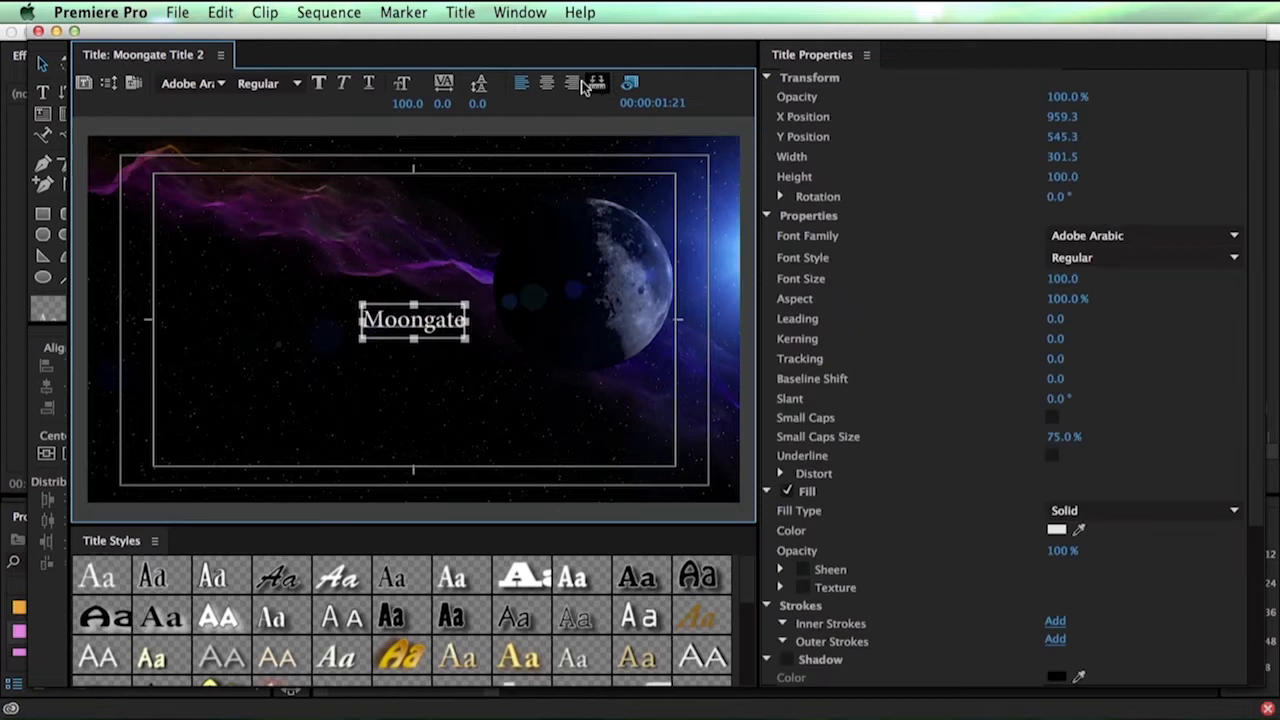
- Set the title text to the Event Horizon BT font, increase its size and tracking, and recentre it in the frame
click(1098, 234)
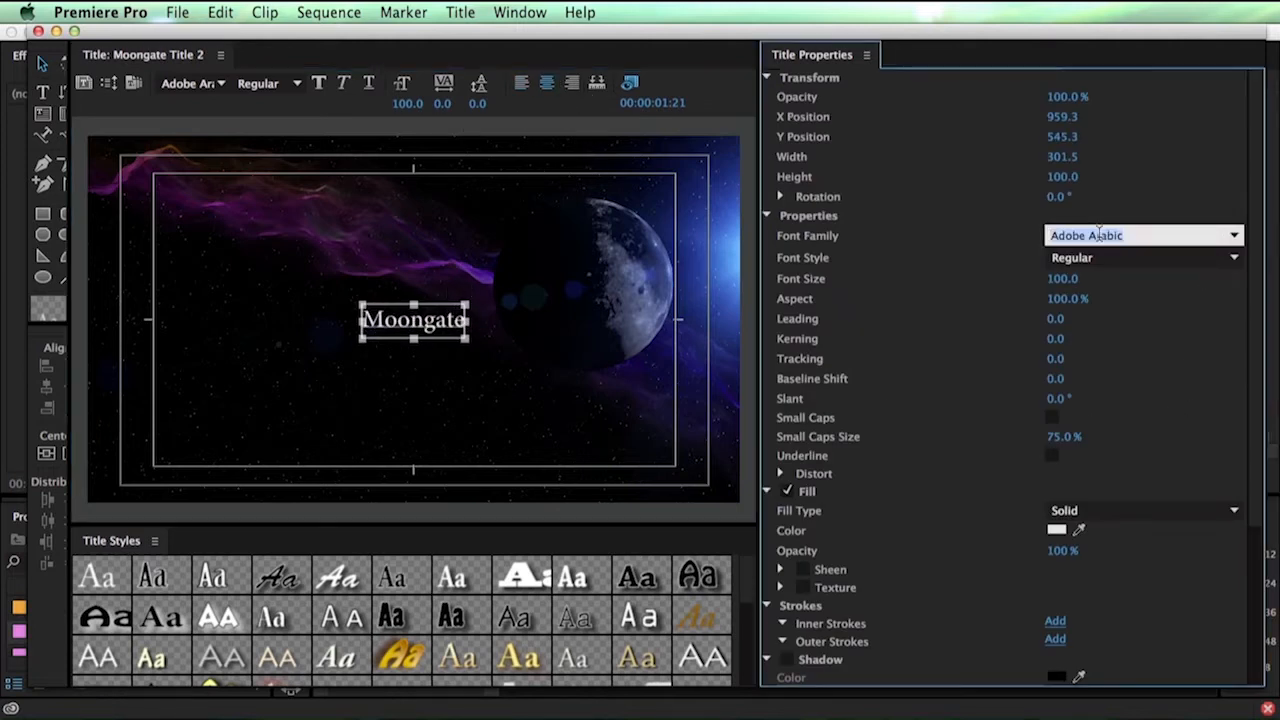
text(Event Horizon BT)
key(Return)
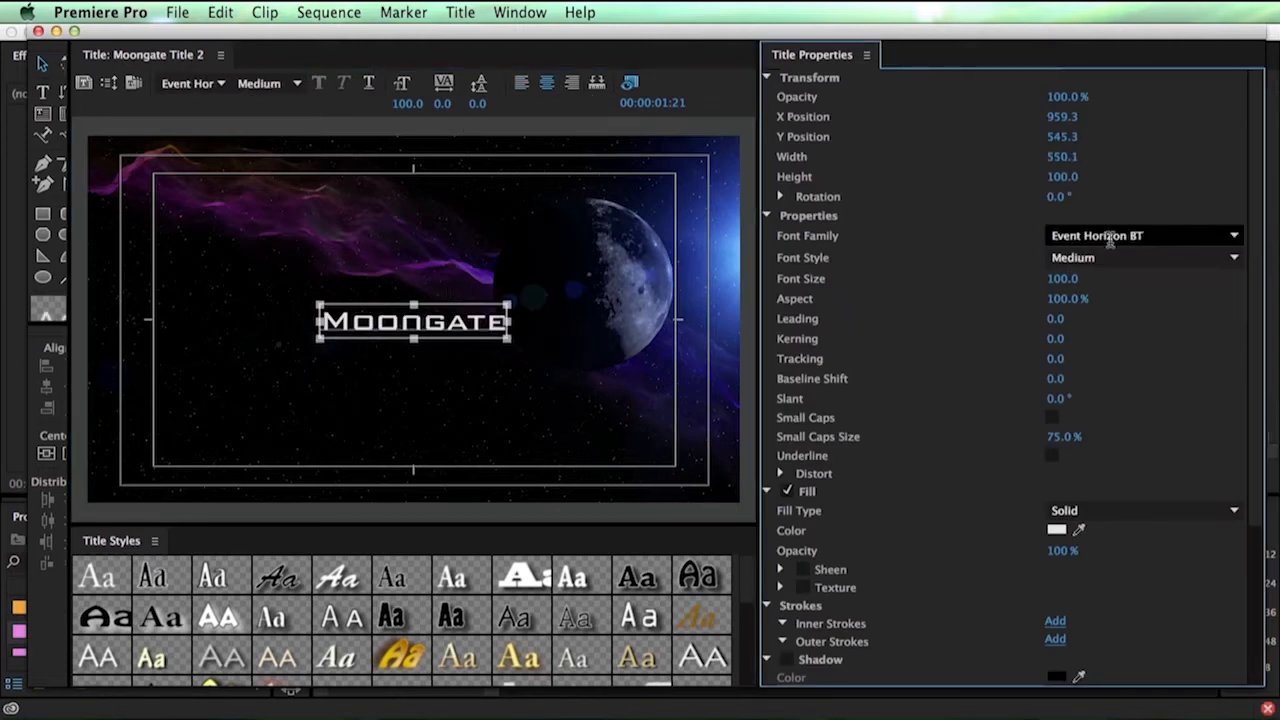
drag(1062, 279, 1133, 279)
drag(1058, 359, 1096, 359)
drag(467, 326, 453, 318)
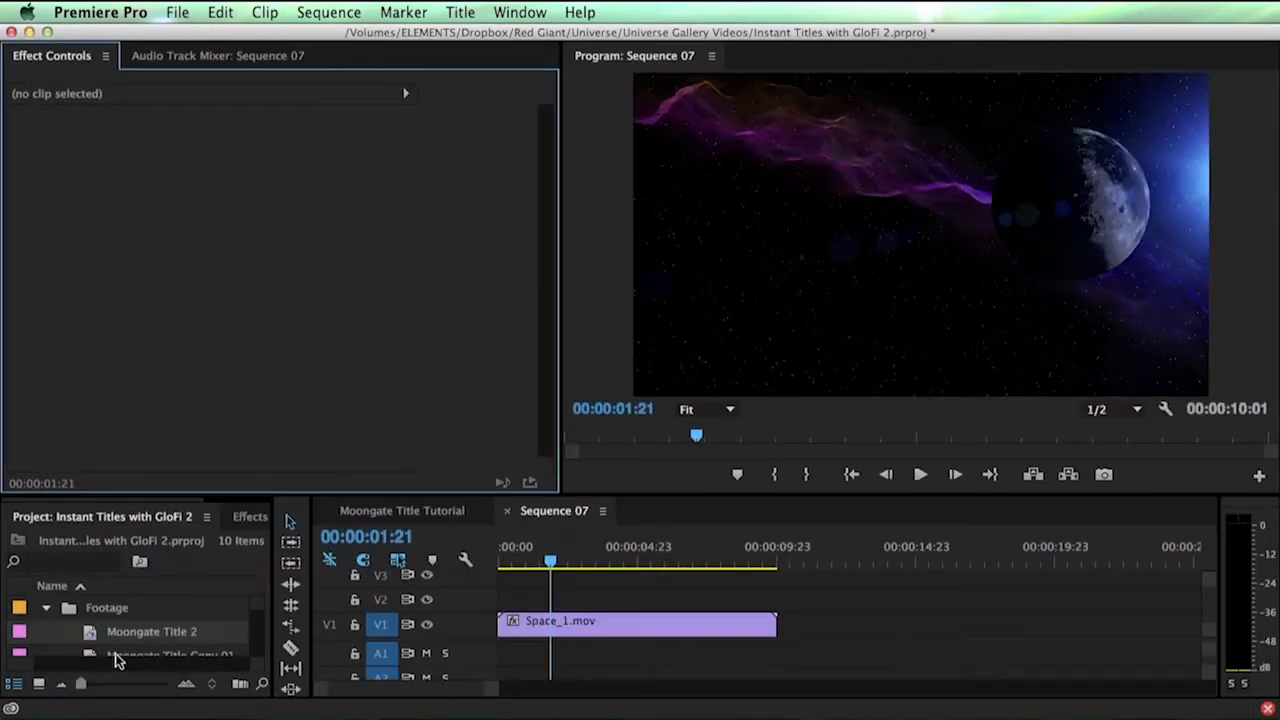
- Place Moongate Title 2 on V2 above Space_1.mov so that it spans the full length of the clip
drag(120, 632, 776, 600)
drag(550, 562, 516, 570)
- Animate the scale of Moongate Title 2 from 85 at the sequence start to 100 at 00:00:06:00 with keyframes
drag(698, 562, 666, 556)
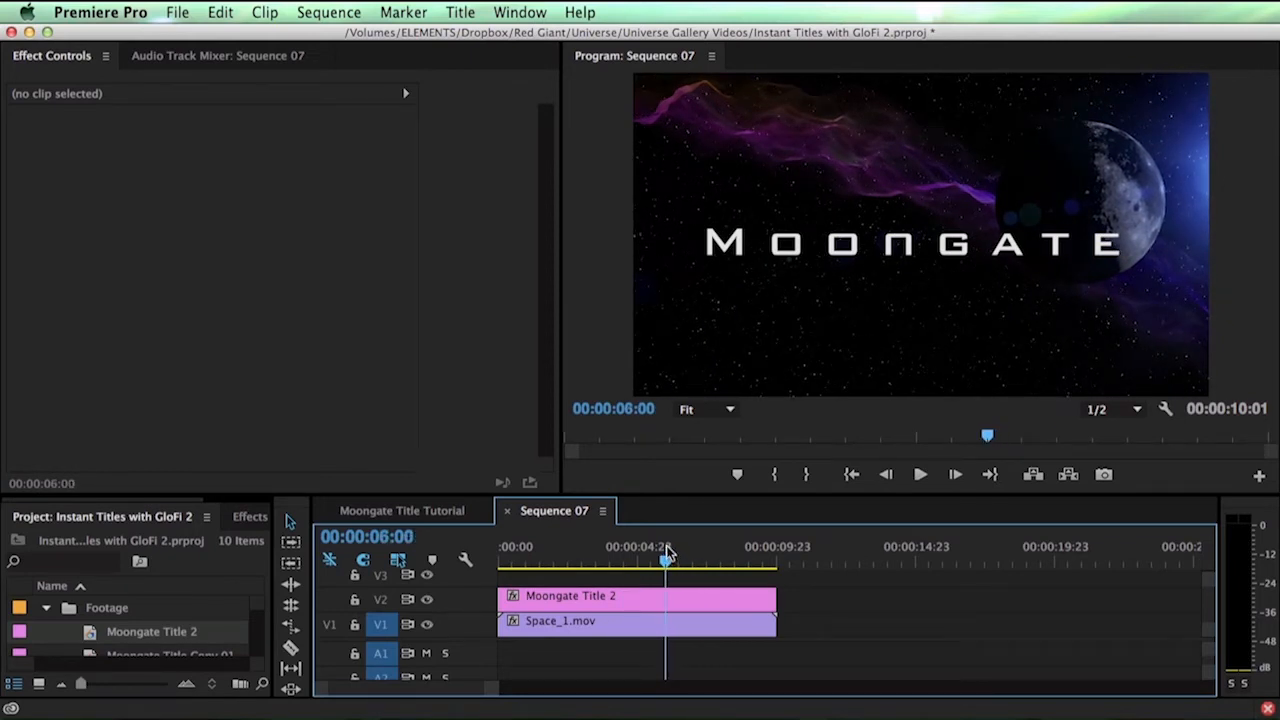
click(632, 598)
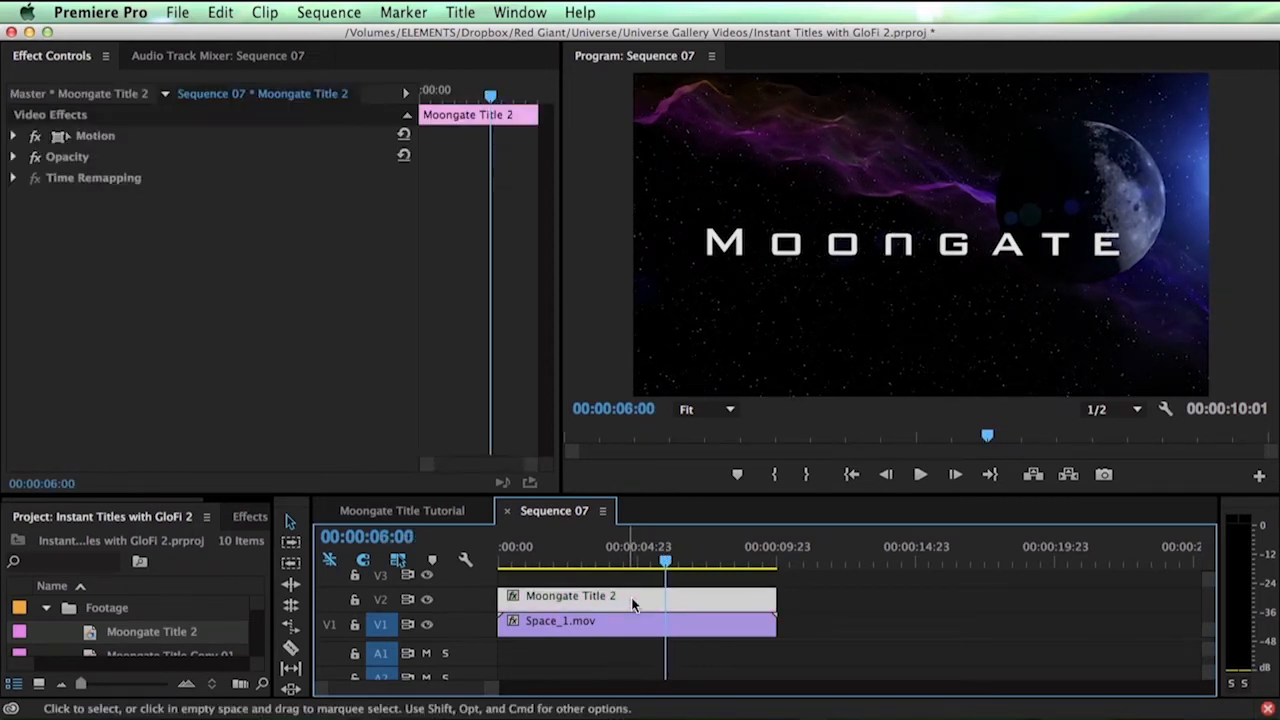
click(15, 136)
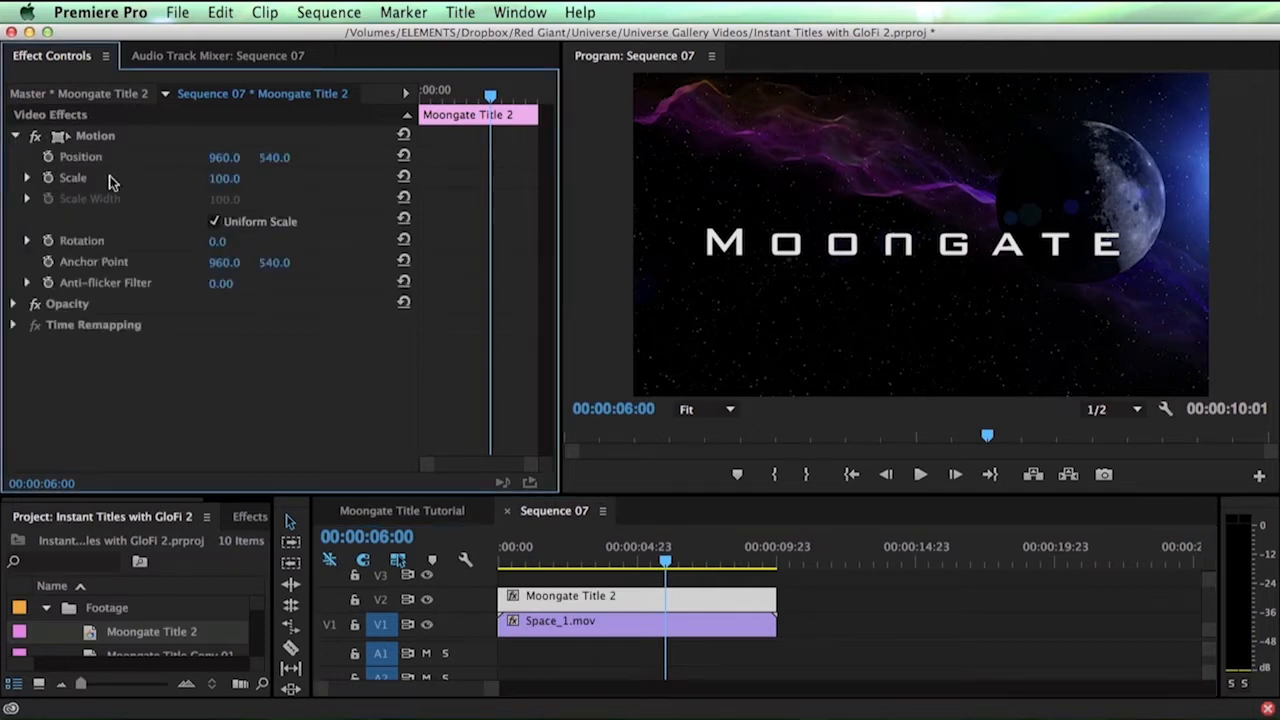
click(48, 178)
drag(594, 558, 490, 555)
click(226, 178)
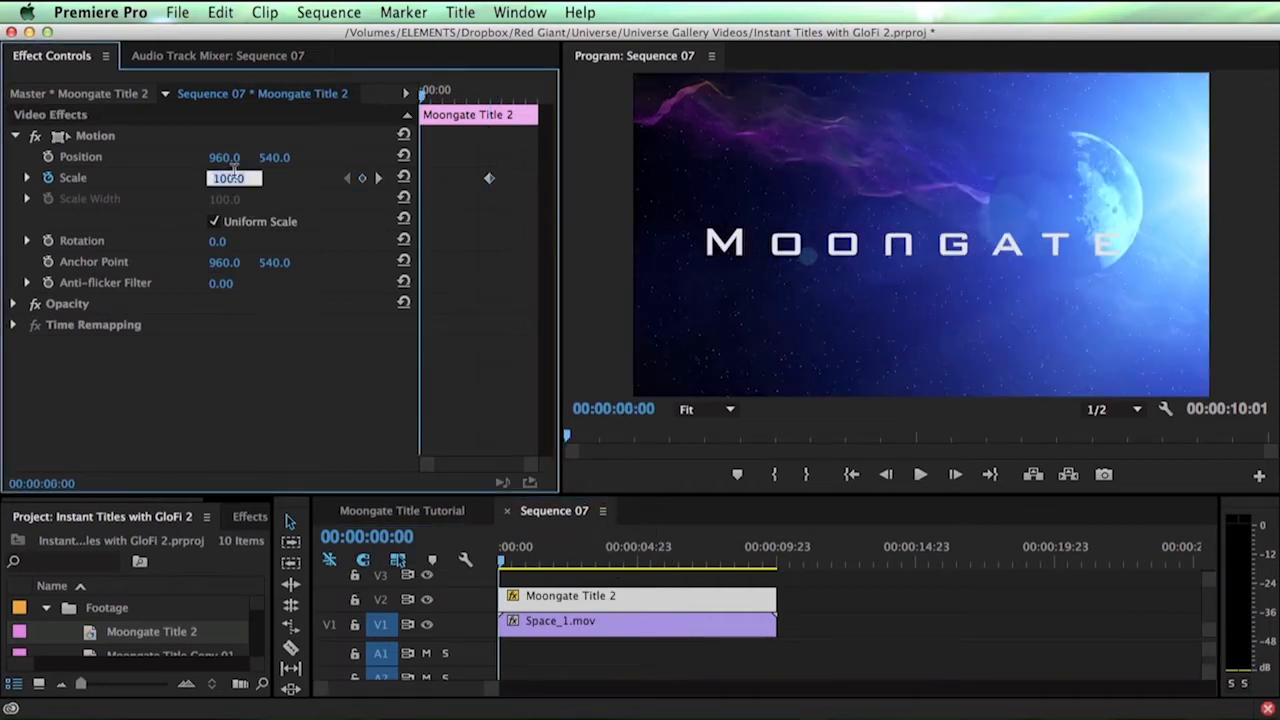
text(85)
key(Return)
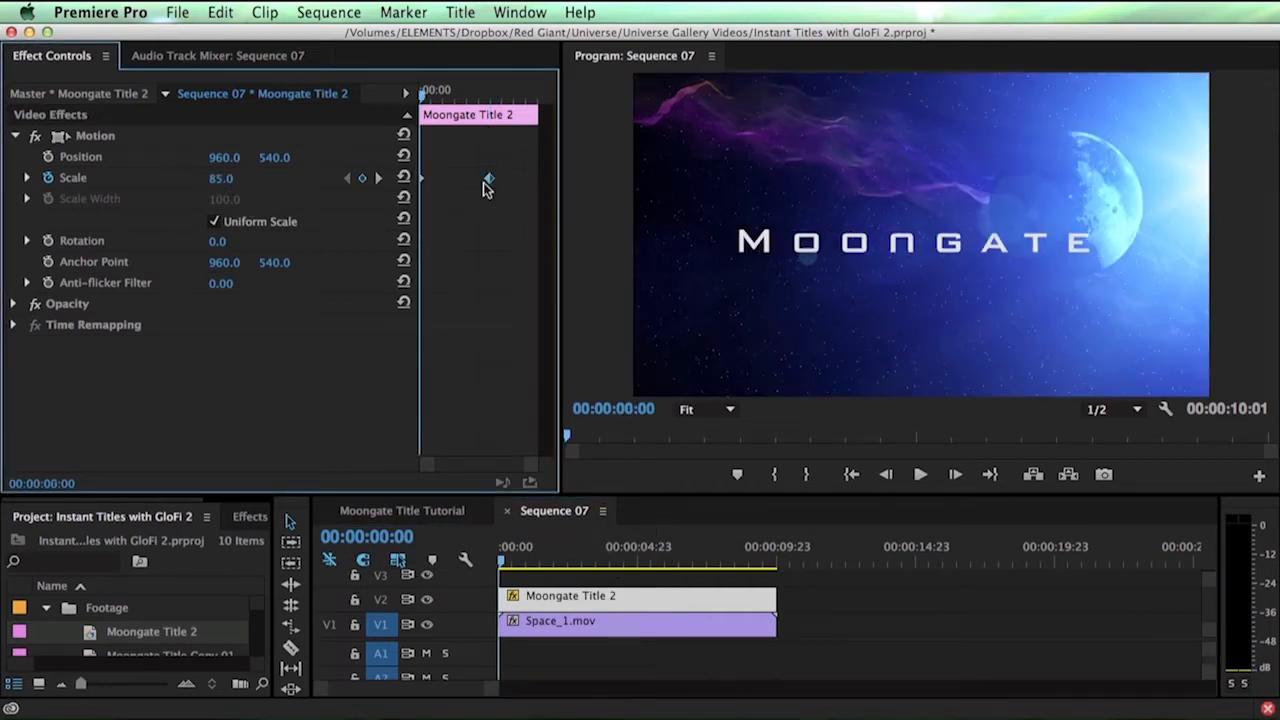
- Apply easing to the ending Scale keyframe of Moongate Title 2 and scrub through the animation
right_click(489, 179)
click(566, 456)
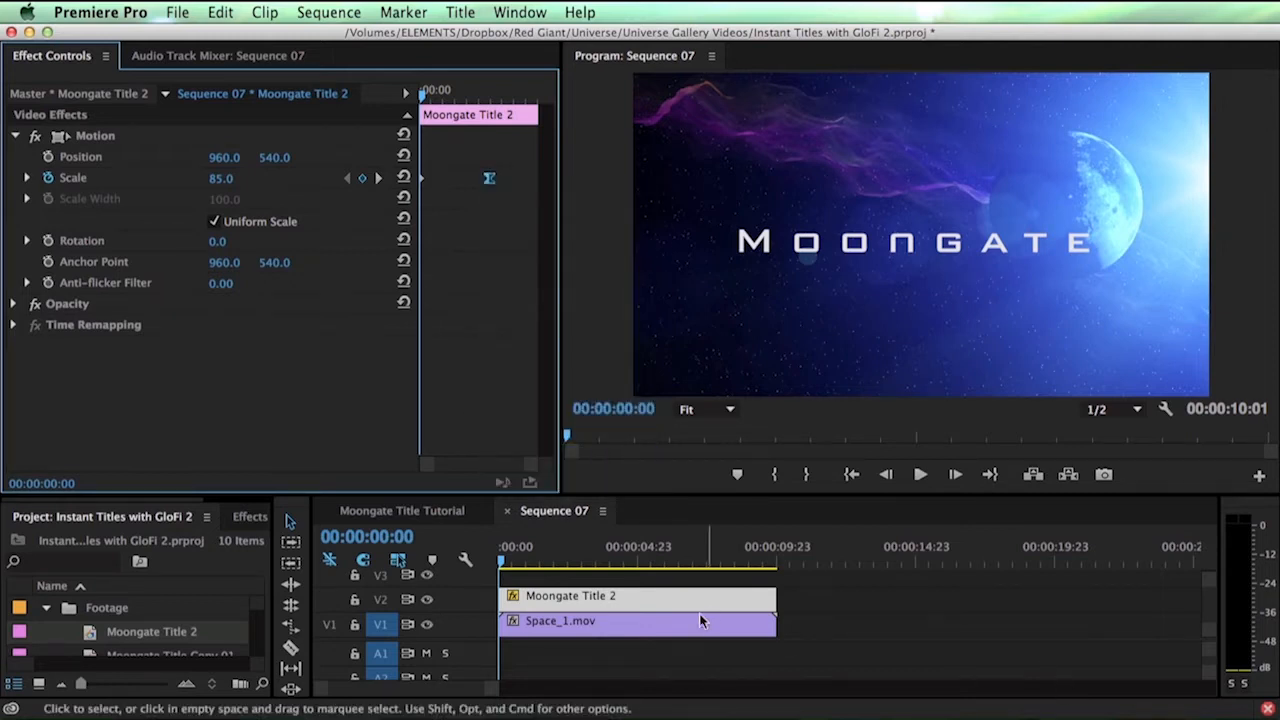
drag(511, 571, 622, 605)
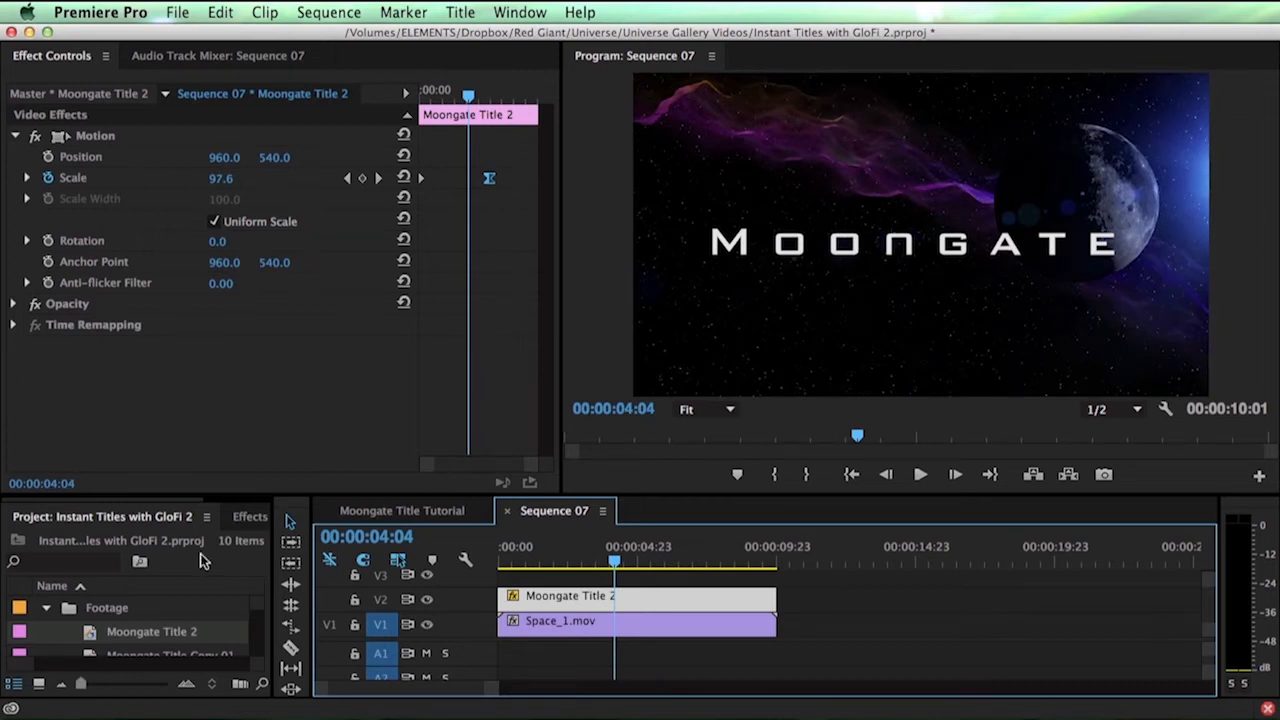
- Apply the Glo Fi effect from the Universe Glow video effects to Moongate Title 2 and bring its settings into view
click(249, 517)
scroll(114, 615, up, 10)
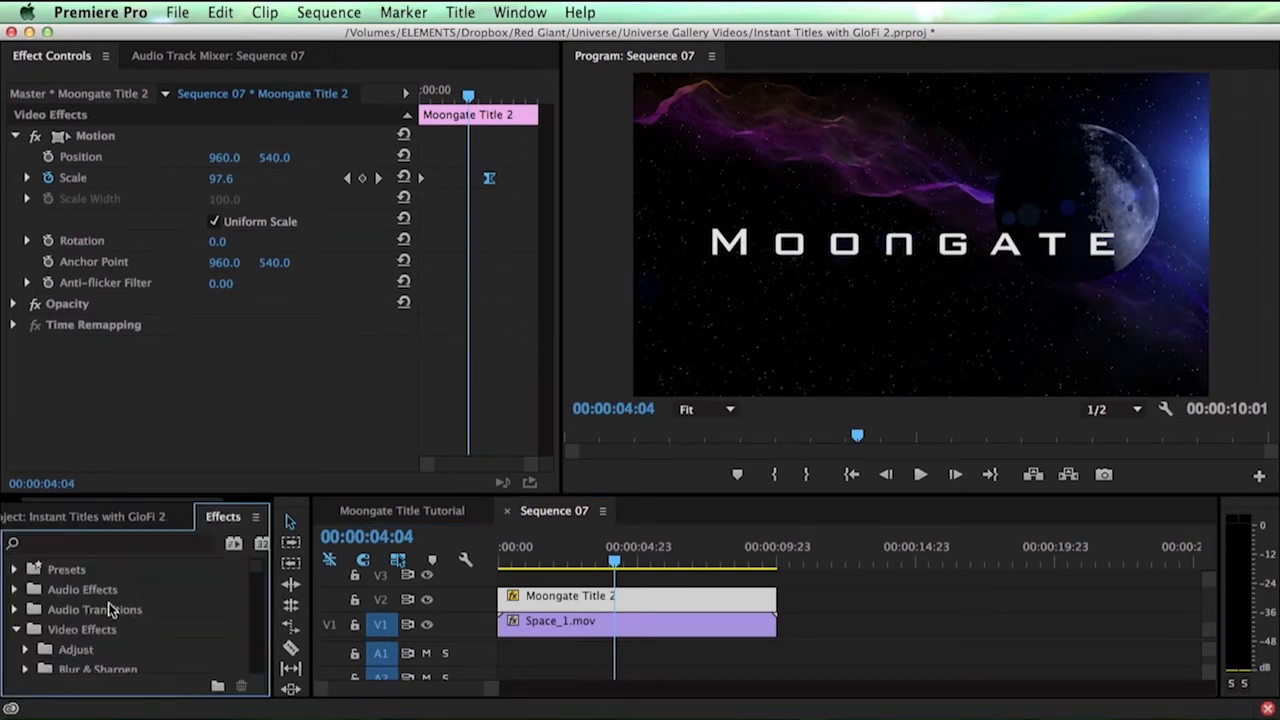
scroll(77, 636, down, 8)
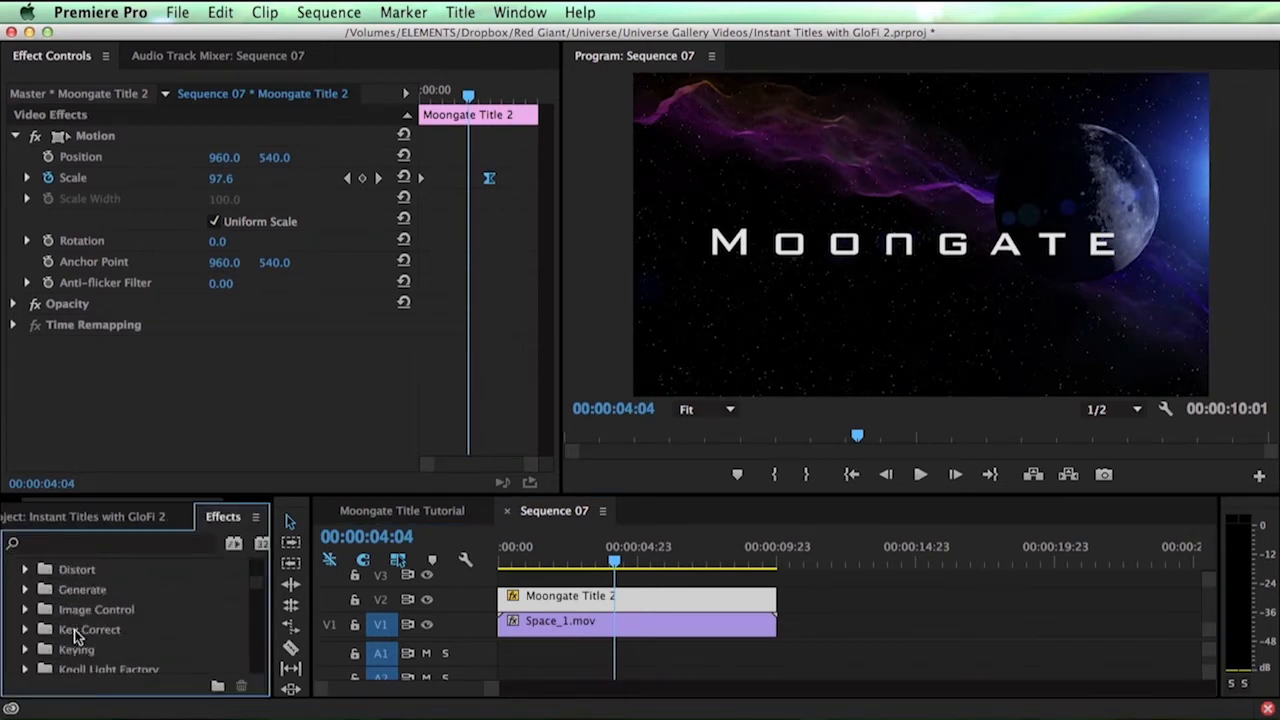
scroll(77, 636, down, 8)
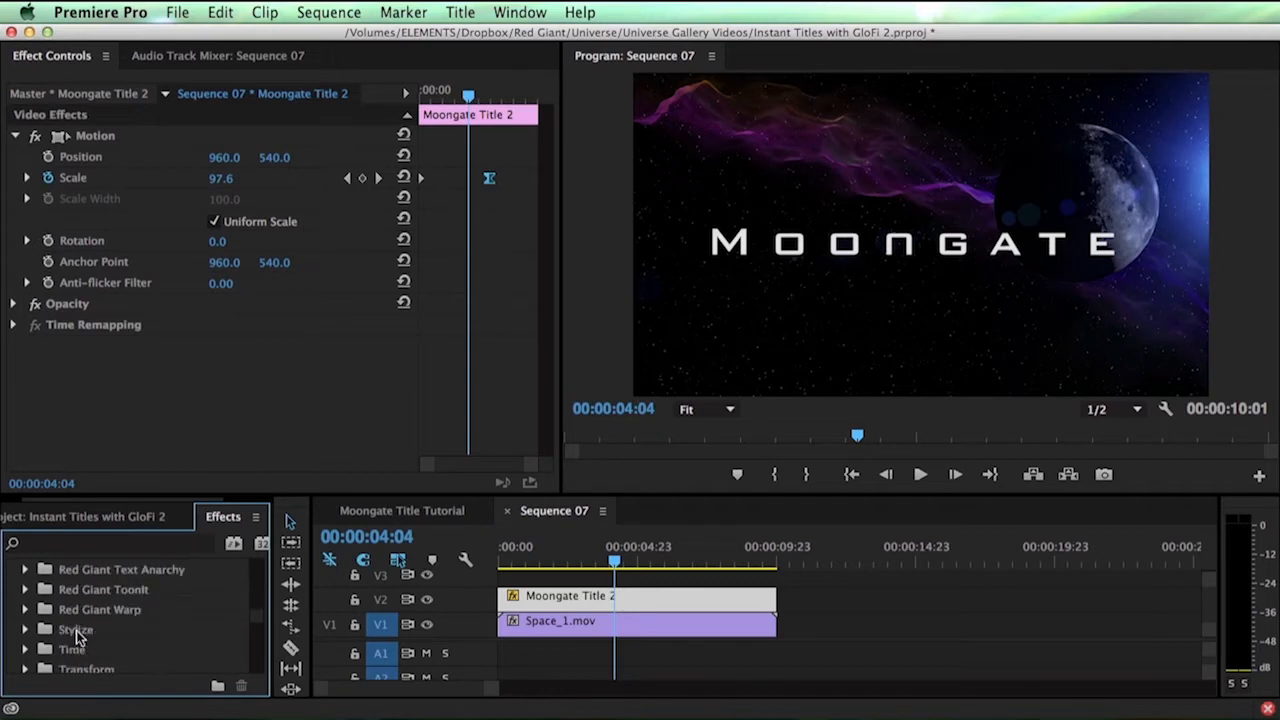
scroll(78, 639, down, 6)
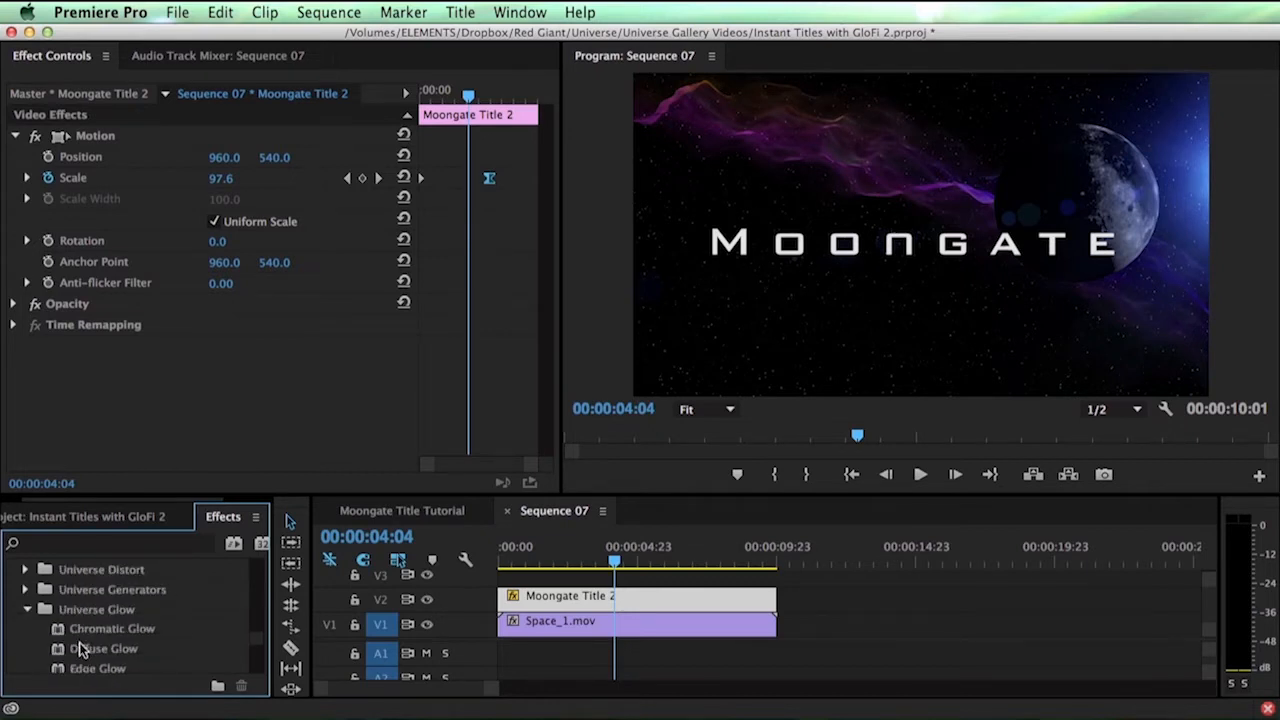
scroll(97, 671, down, 1)
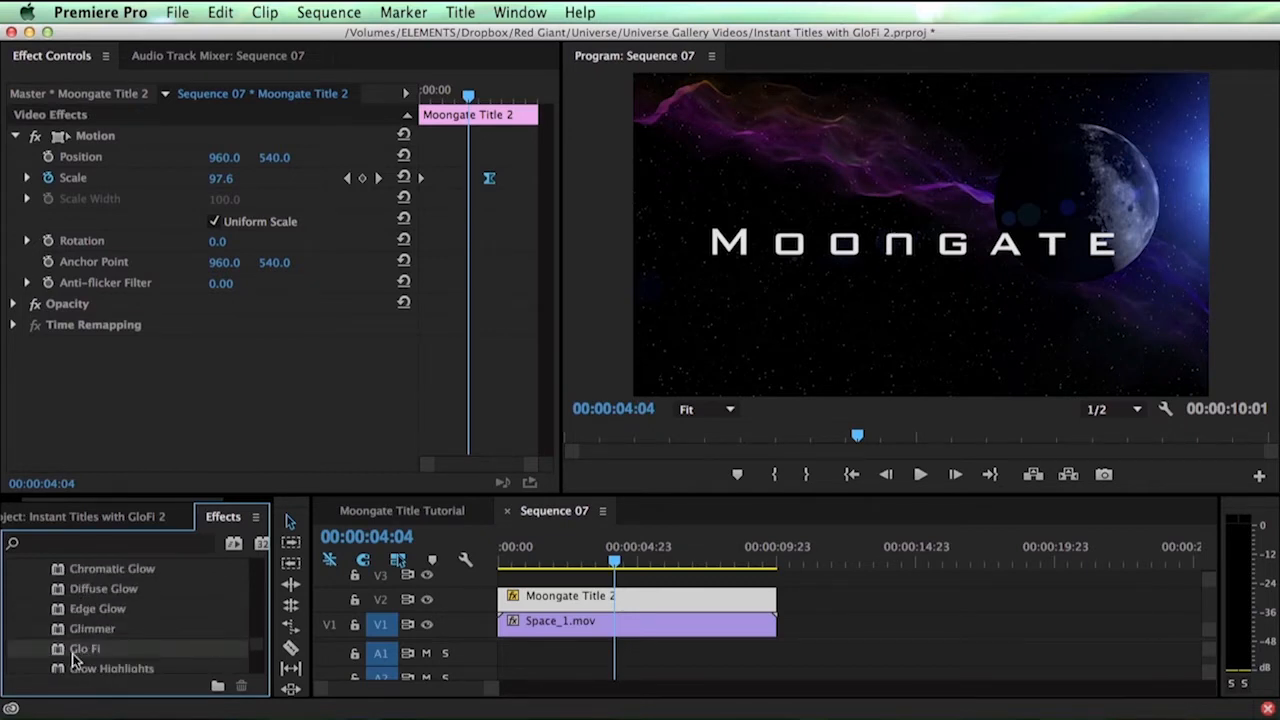
drag(62, 650, 610, 596)
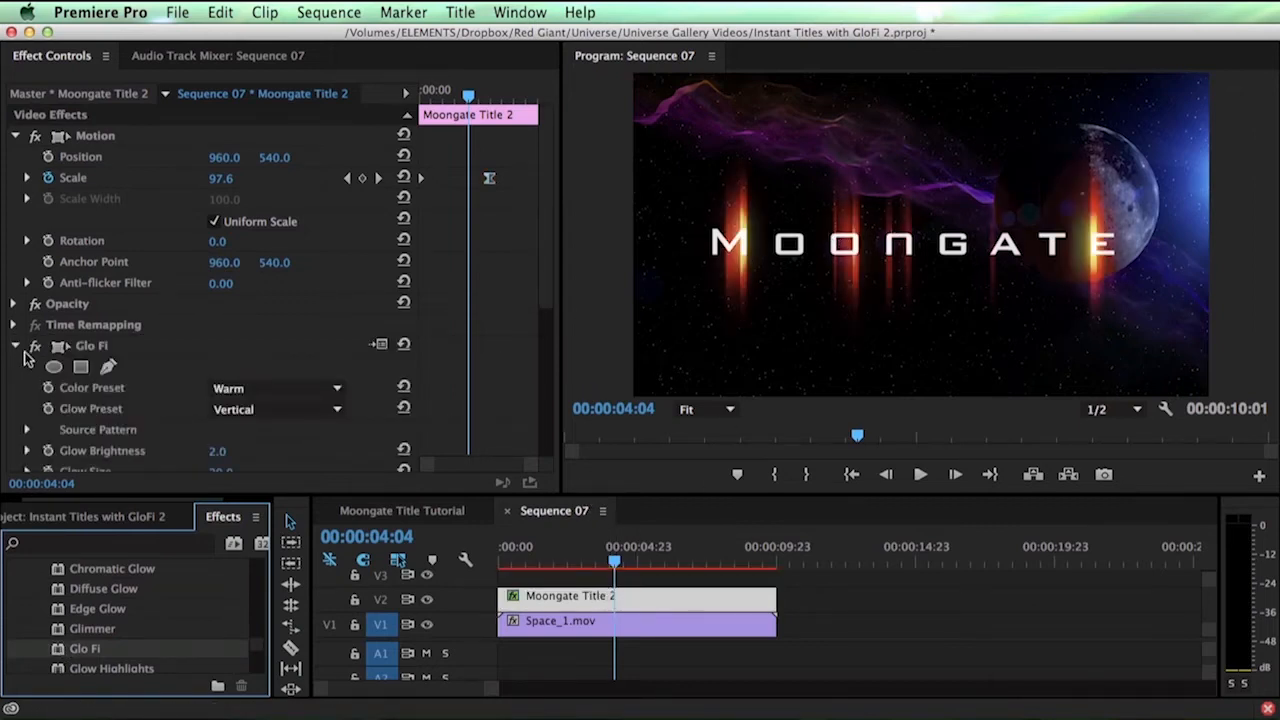
scroll(143, 198, down, 5)
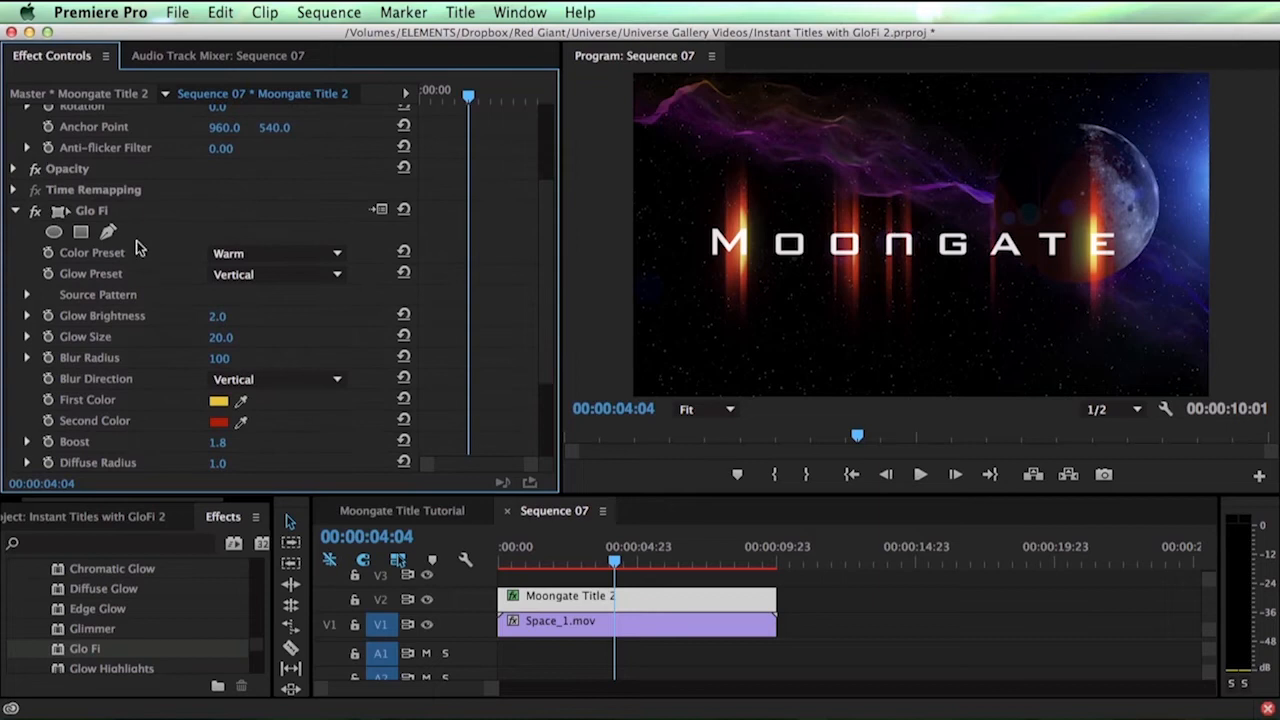
- Examine the Glo Fi source pattern on the title with the Space_1.mov track hidden, and turn Show Pattern off
click(27, 295)
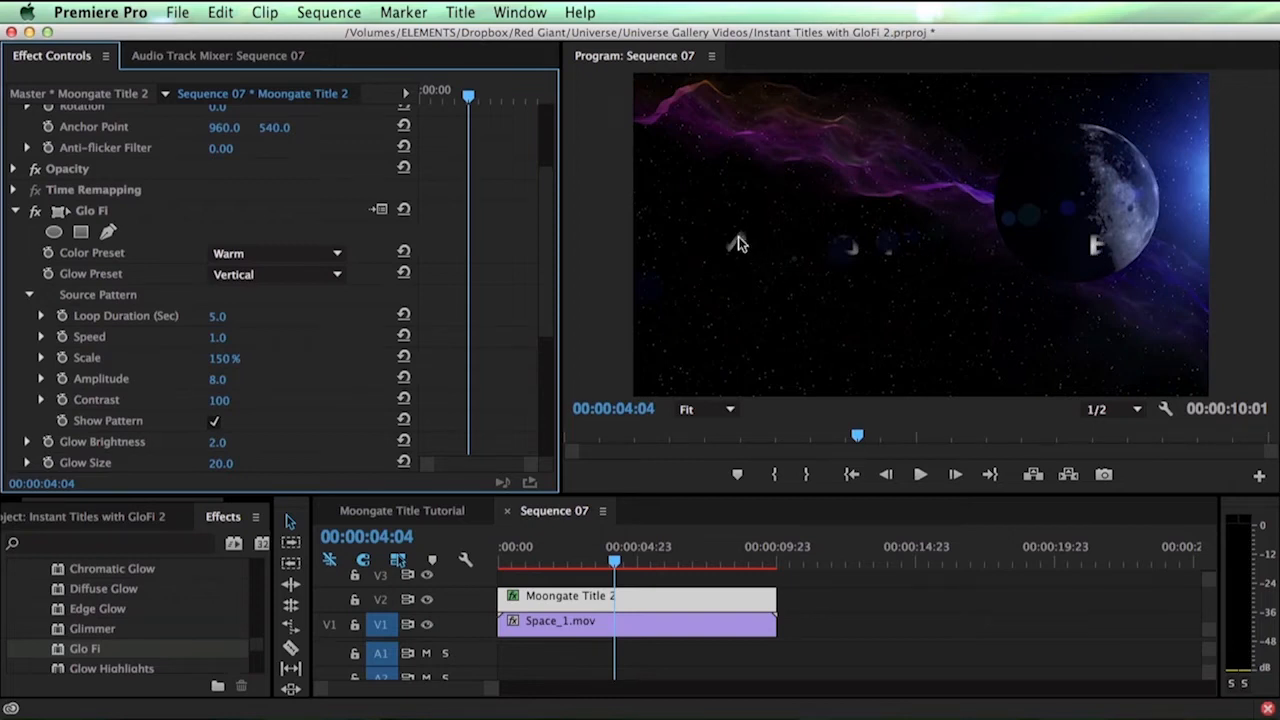
click(427, 624)
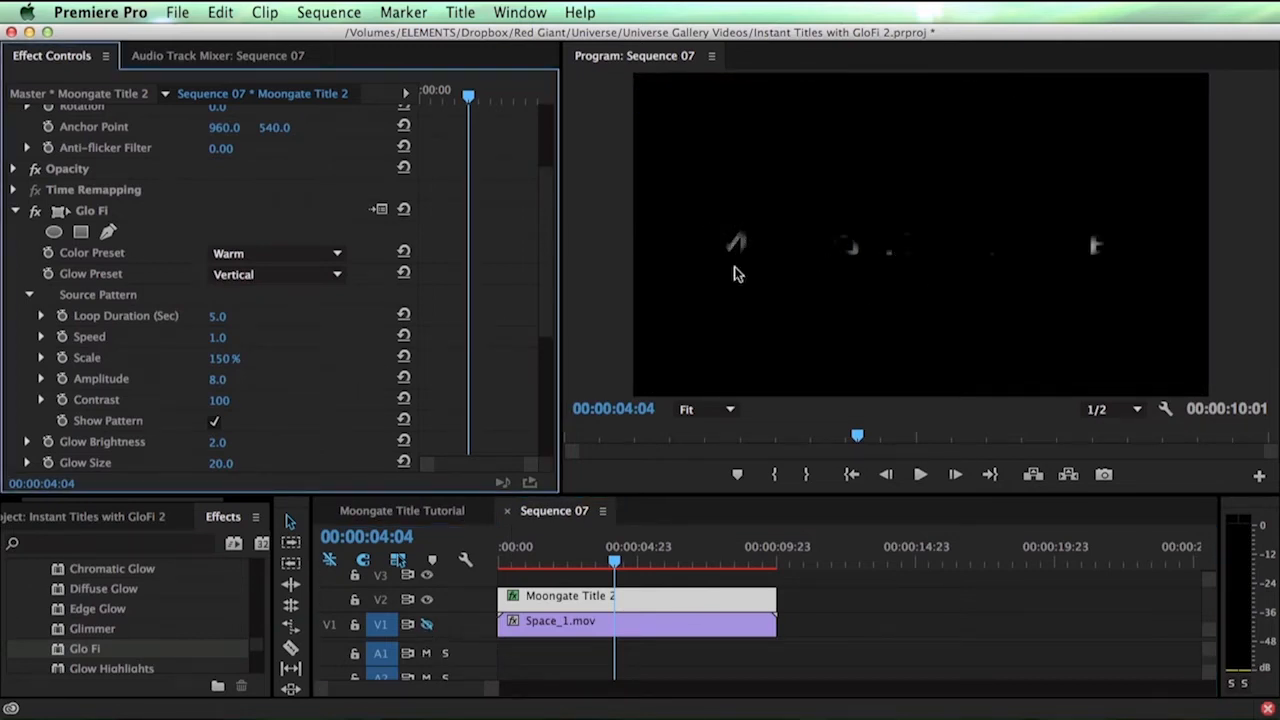
click(214, 421)
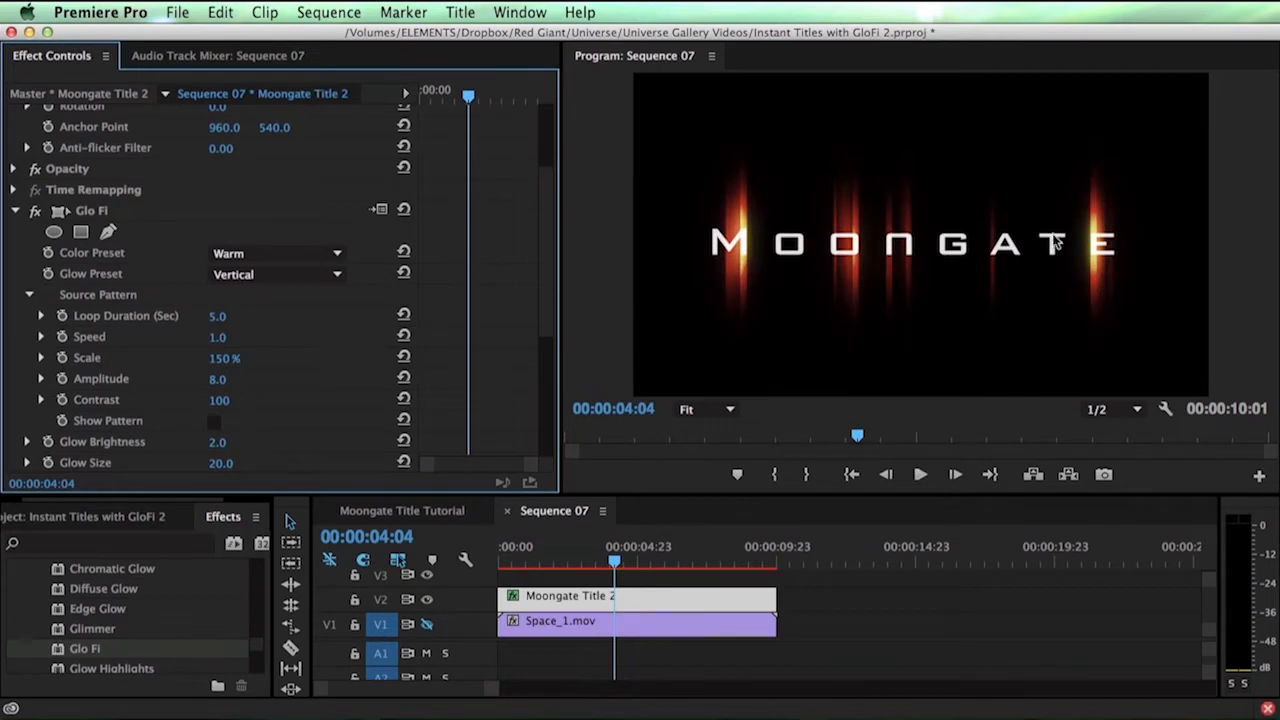
- Play back the sequence from near its start to review how the Warm glow animates across the Moongate title
click(539, 555)
key(space)
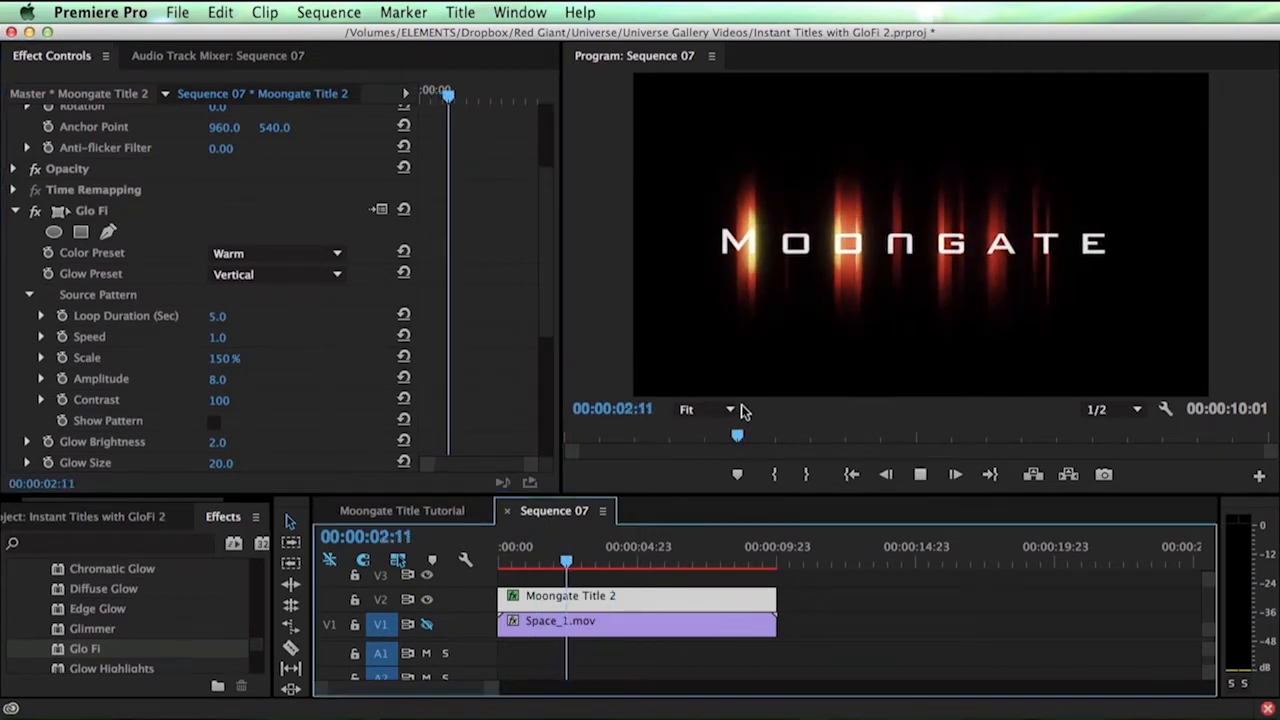
key(space)
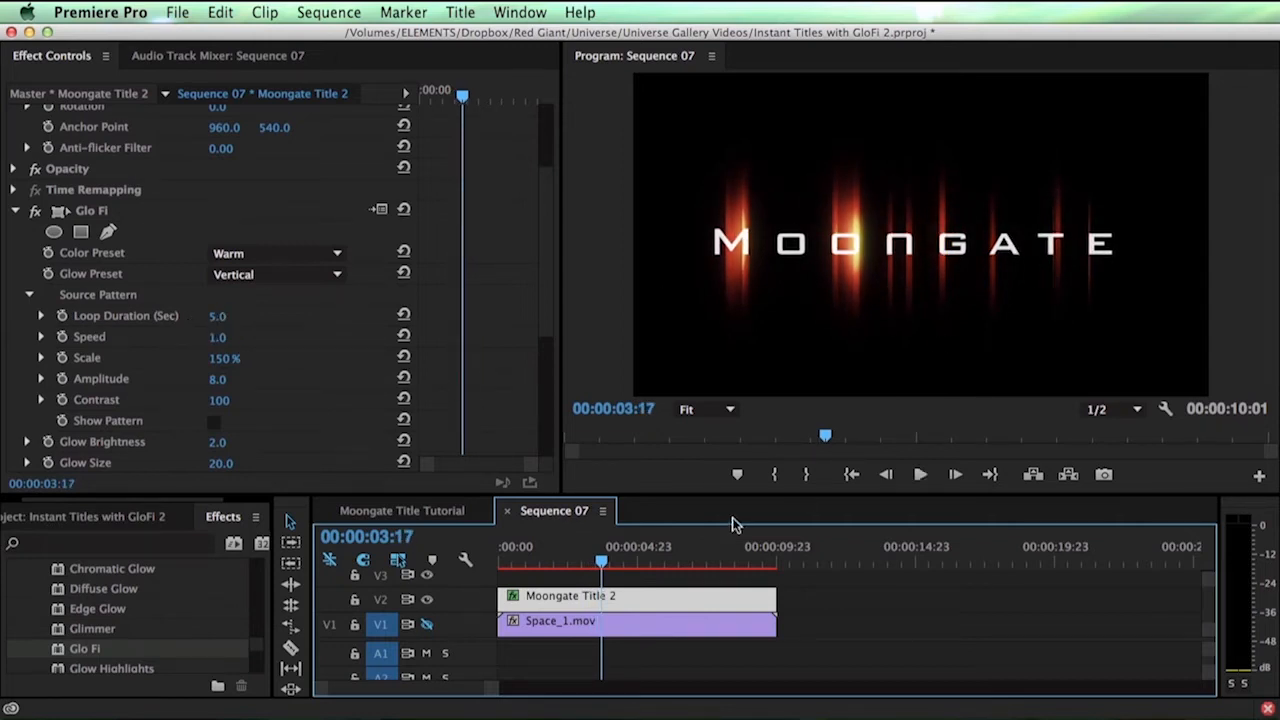
drag(563, 561, 631, 560)
key(Home)
key(space)
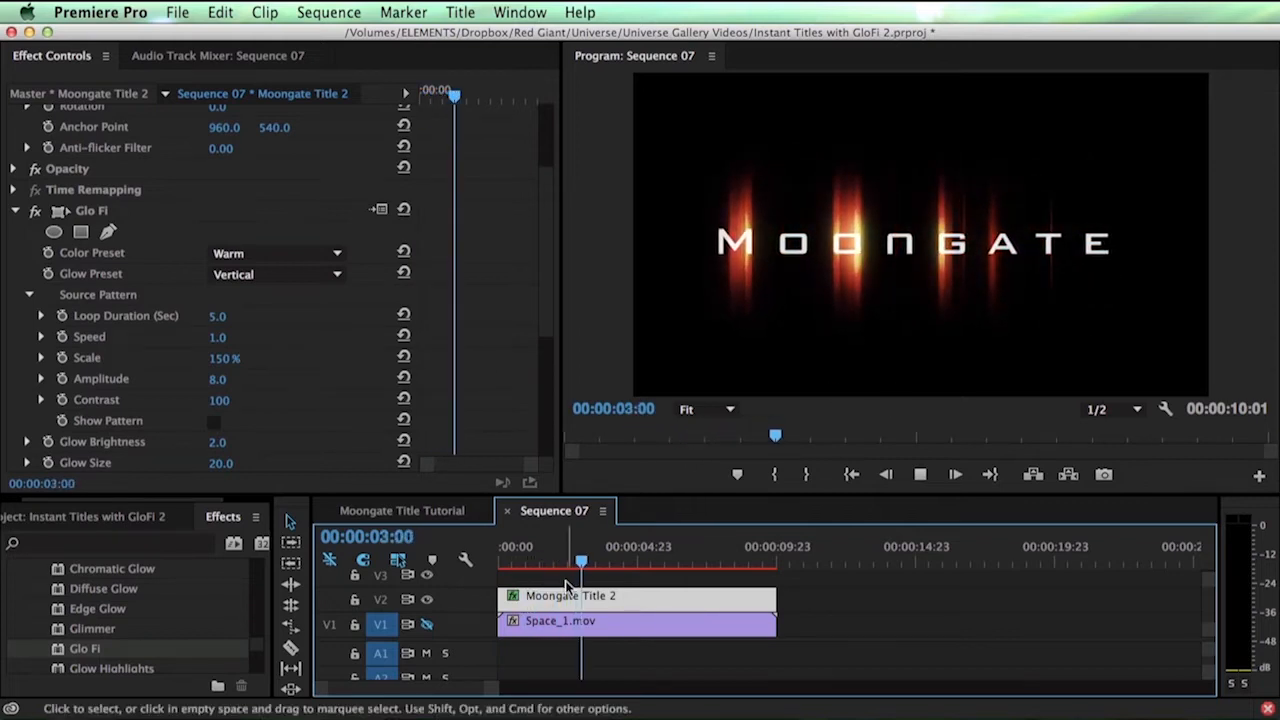
- Set the Glo Fi color preset to Snow and play back the title to check the new glow
click(252, 260)
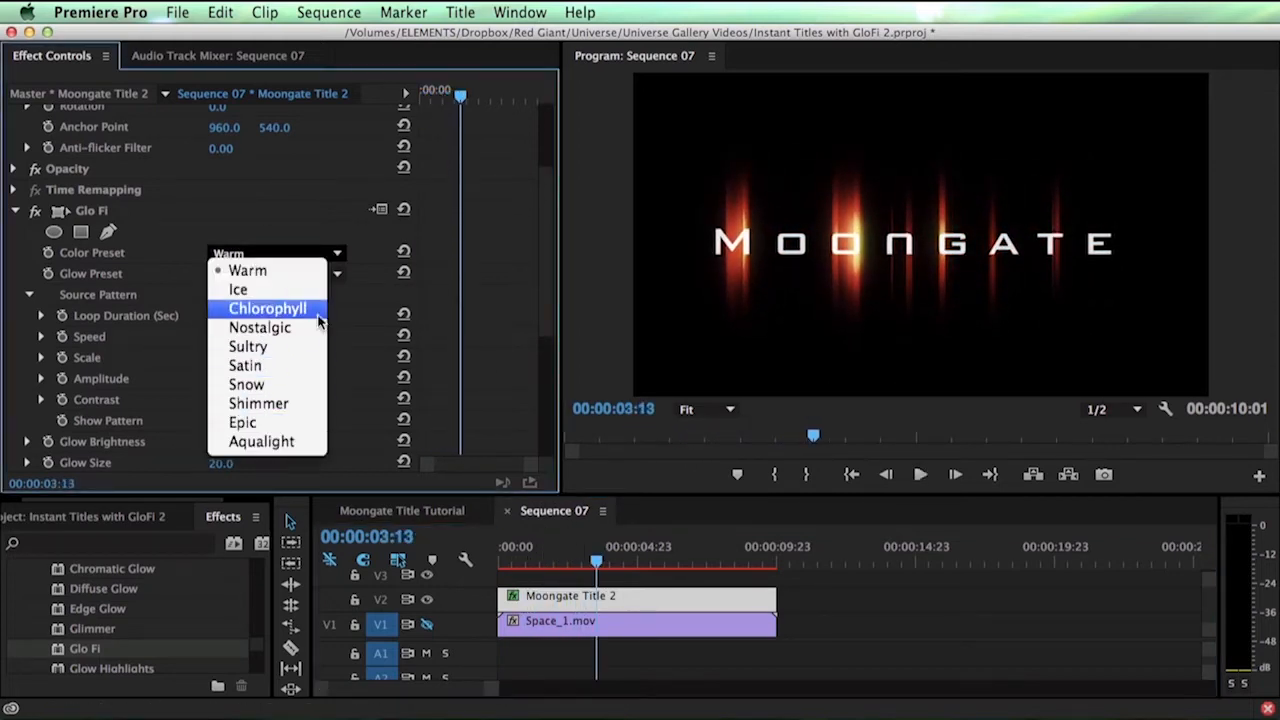
click(285, 385)
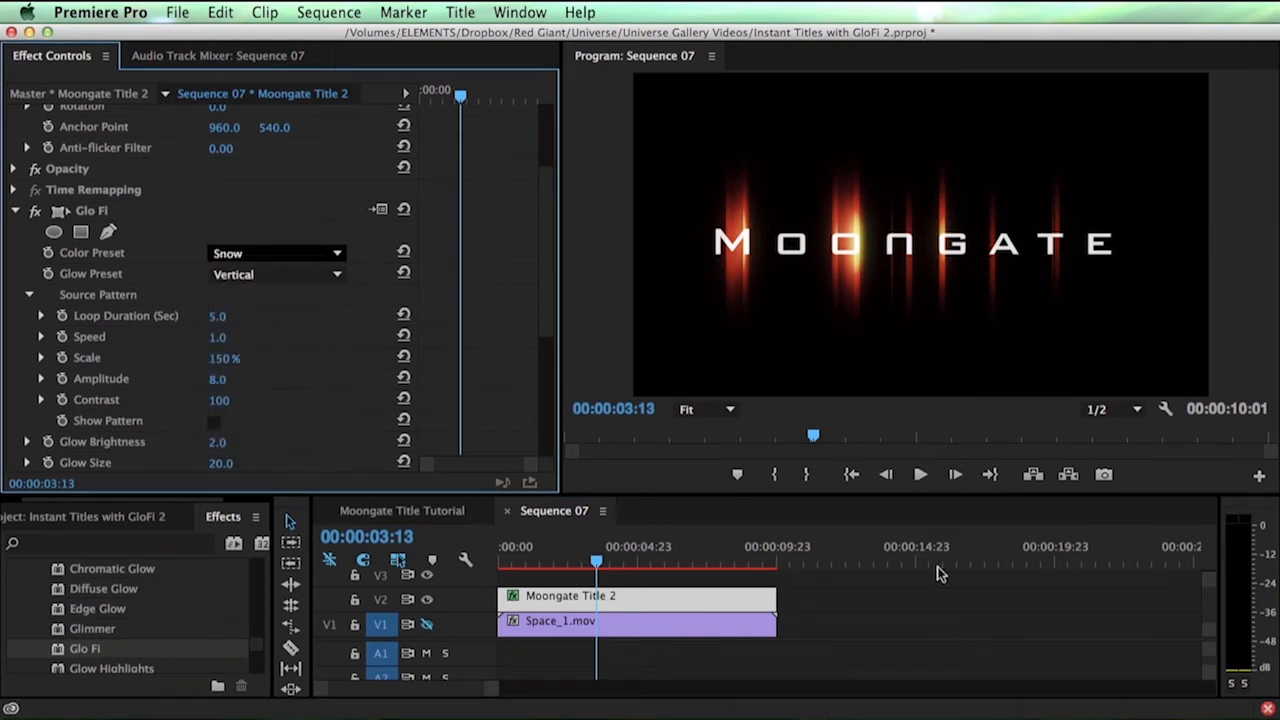
key(space)
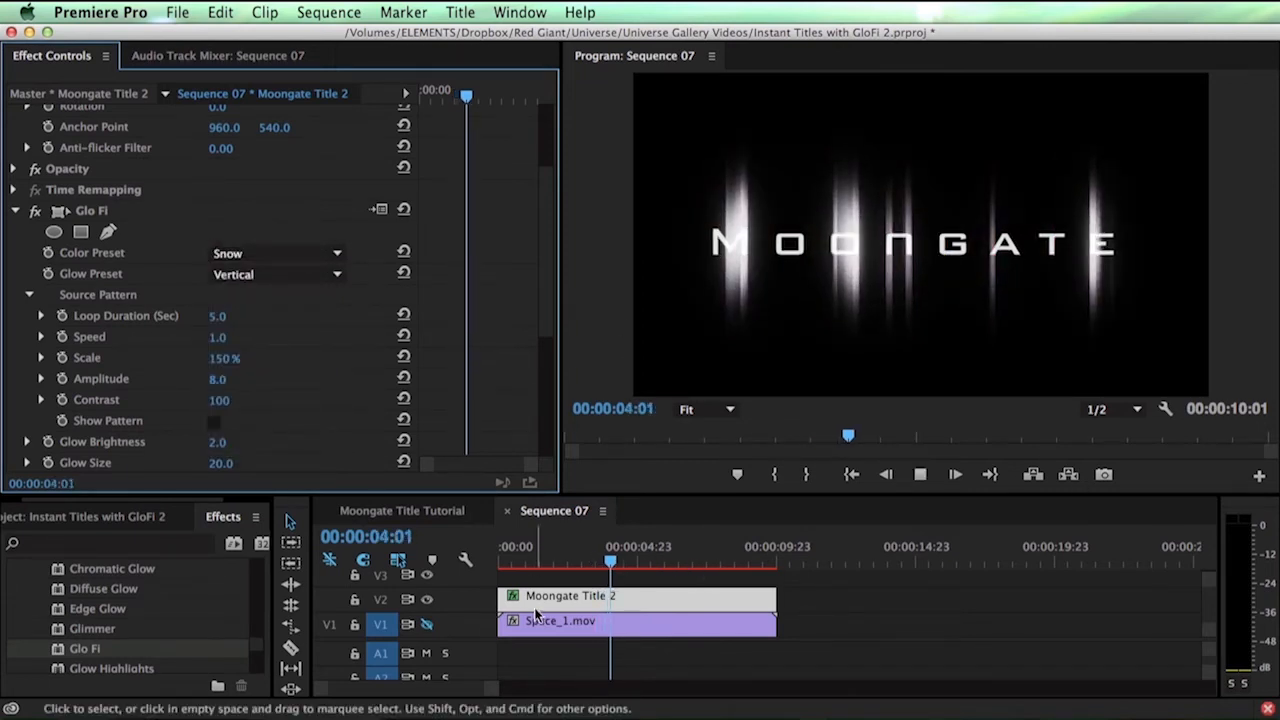
key(space)
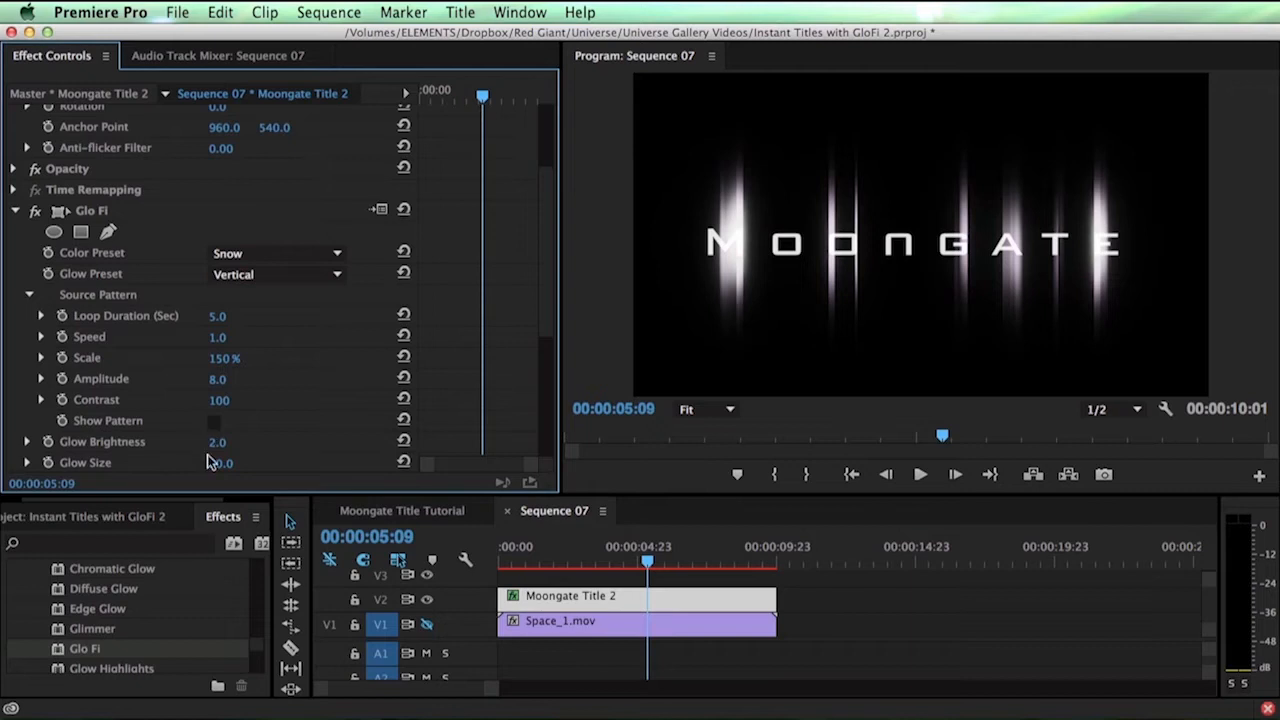
- Lower the Glow Brightness to 1.1 and play back the title from near the sequence start
drag(225, 442, 218, 442)
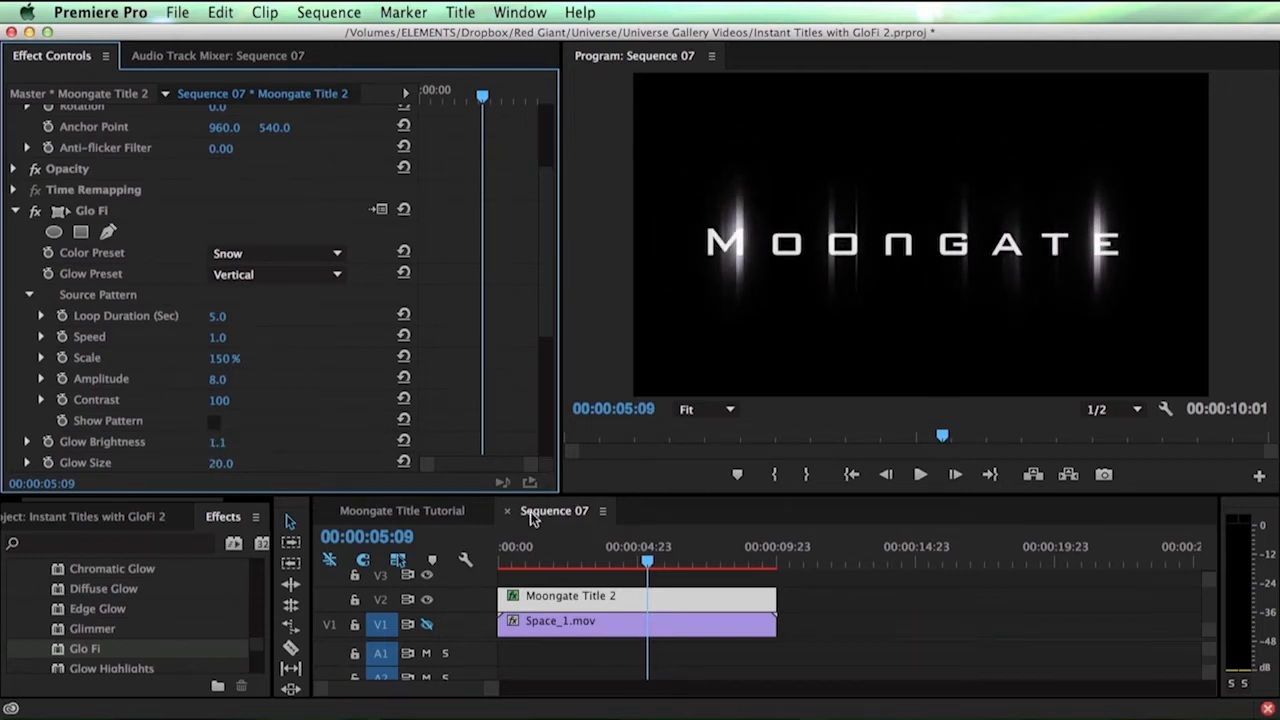
click(537, 556)
drag(537, 552, 534, 551)
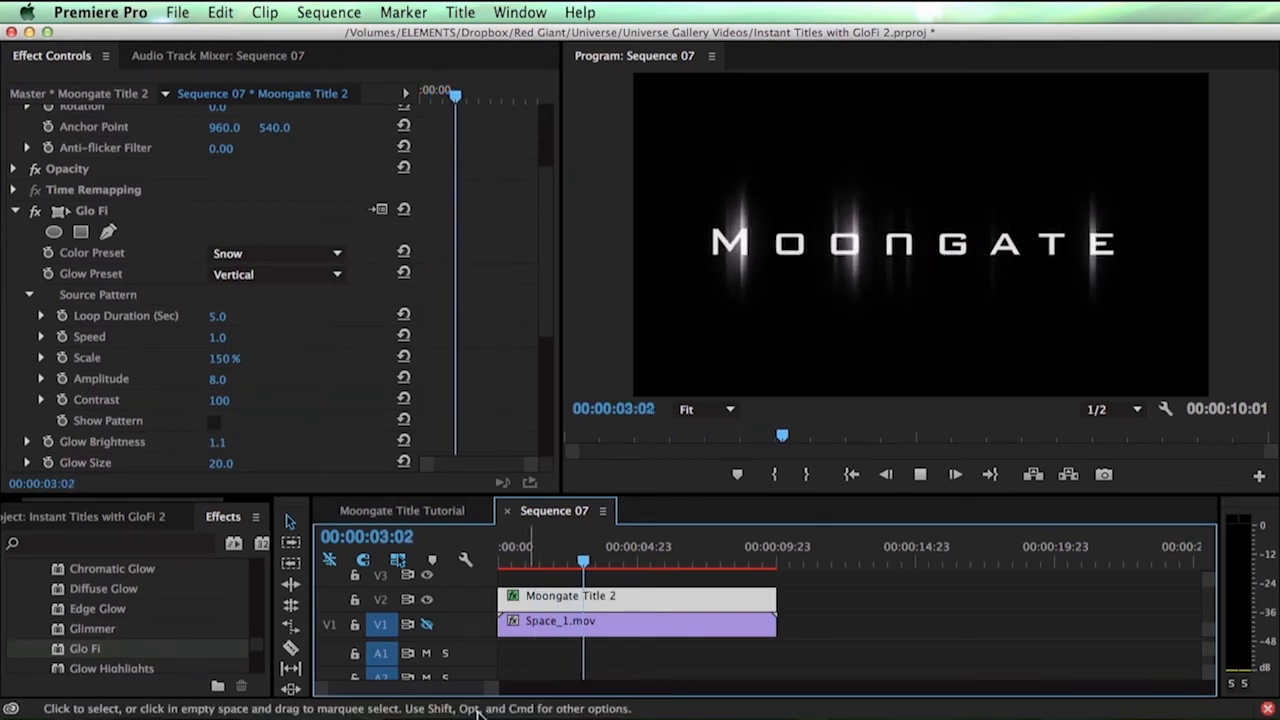
- Show the Space_1.mov track again and sample dark blue for the glow's Second Color and light blue for its First Color
click(427, 624)
mouse_move(545, 556)
mouse_down()
mouse_move(516, 557)
mouse_move(531, 558)
mouse_up()
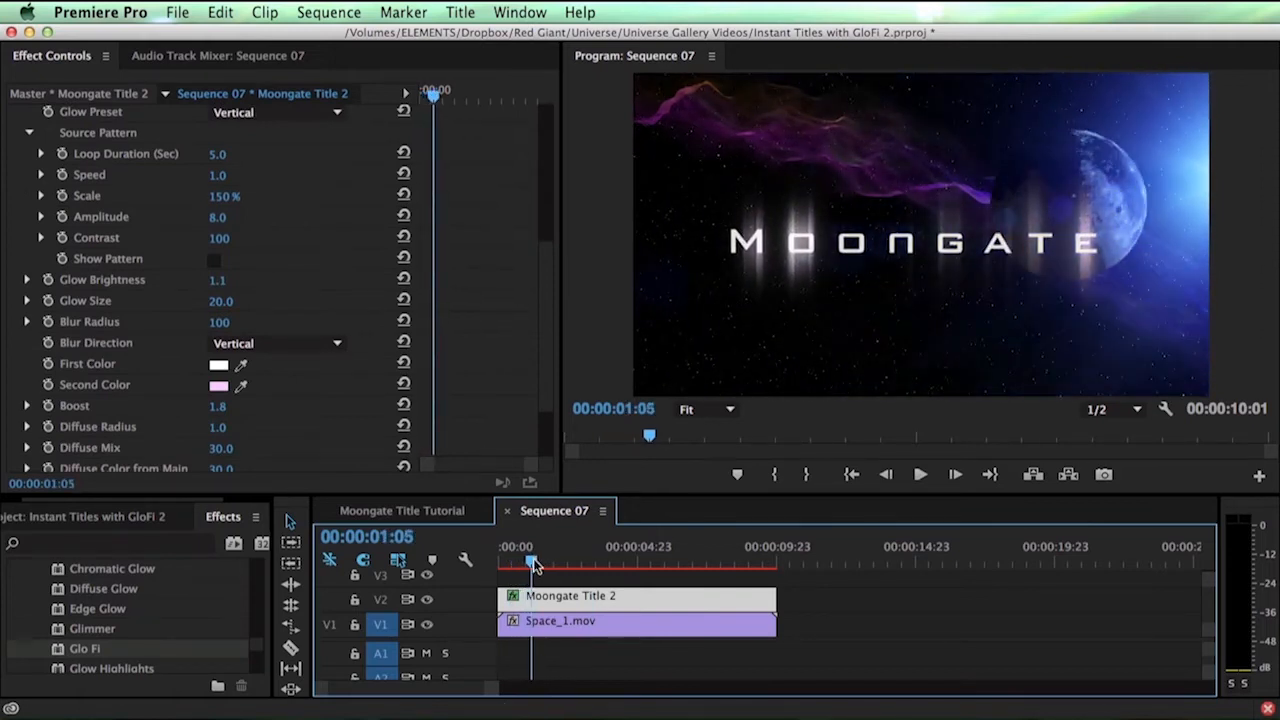
click(128, 317)
click(238, 389)
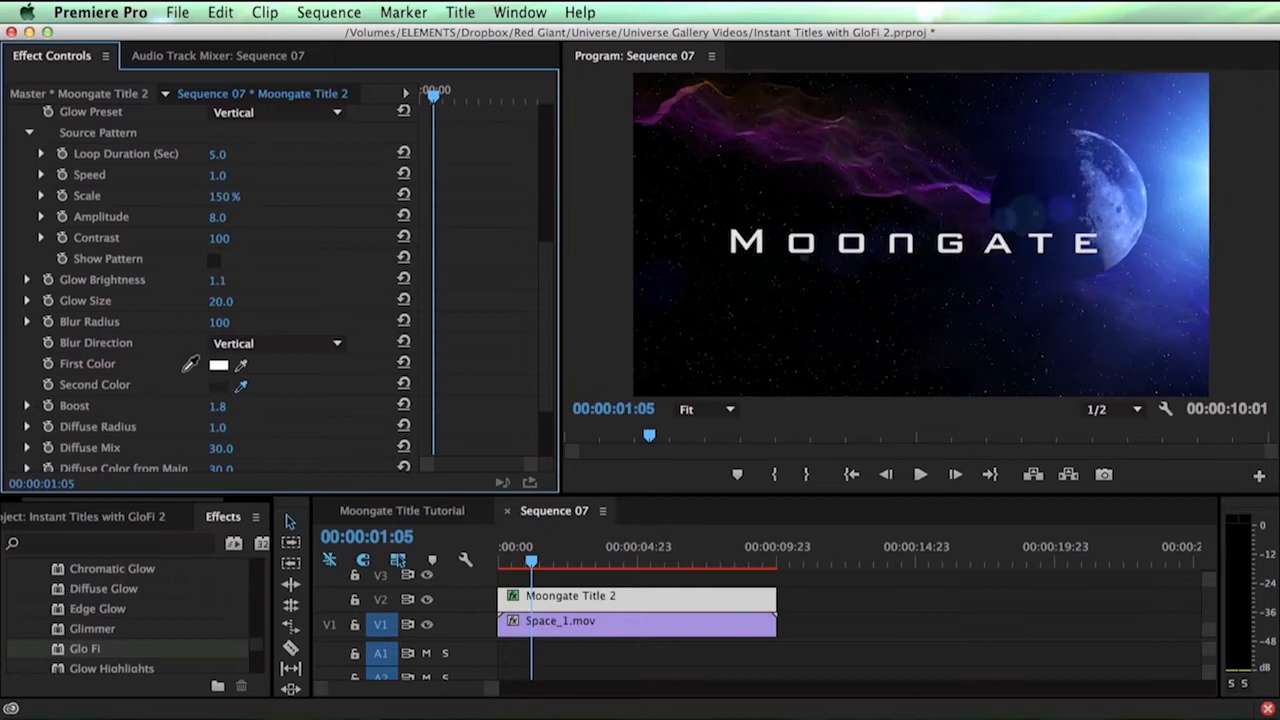
click(1070, 200)
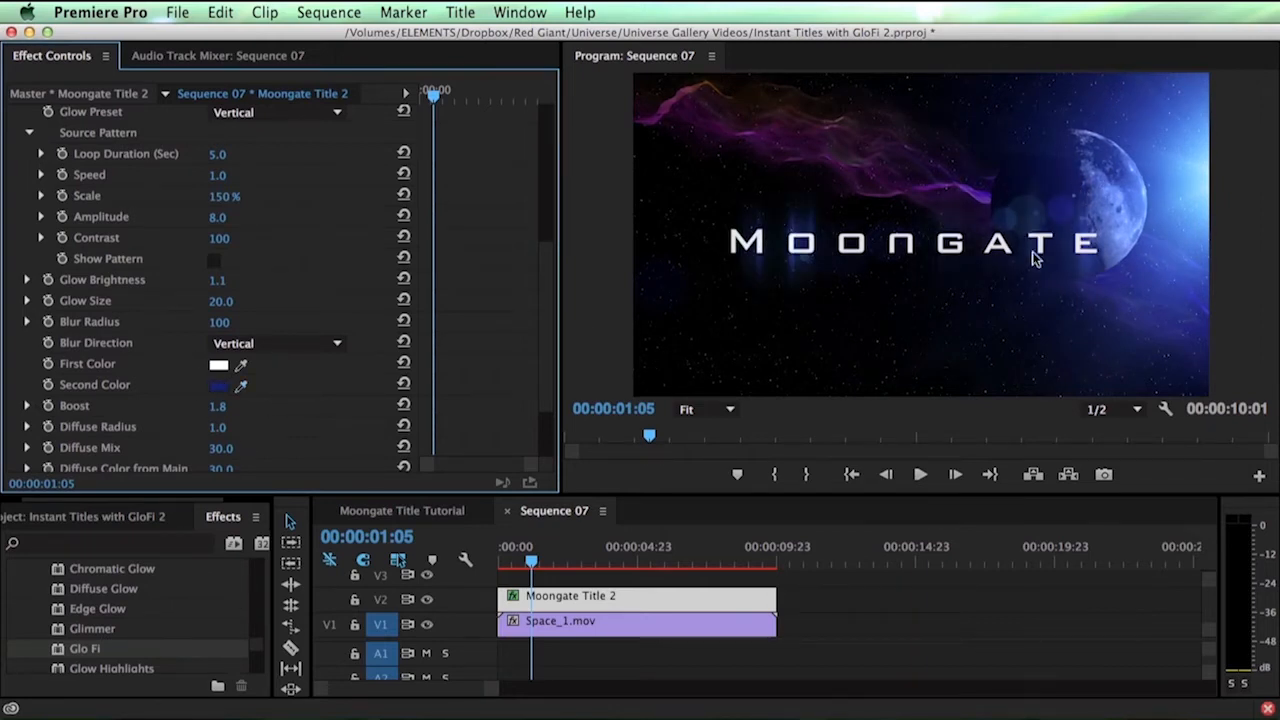
click(241, 364)
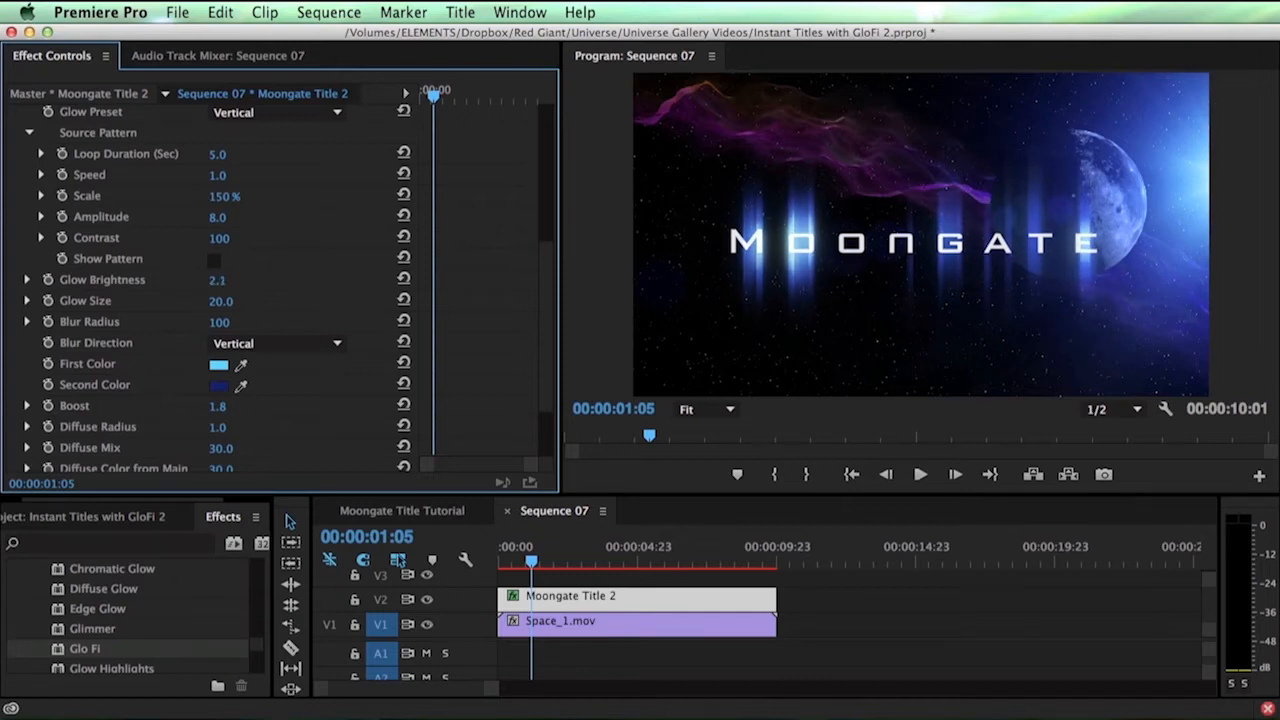
- Play back the sequence from its start to review the blue glow against the space background
drag(534, 564, 334, 519)
key(space)
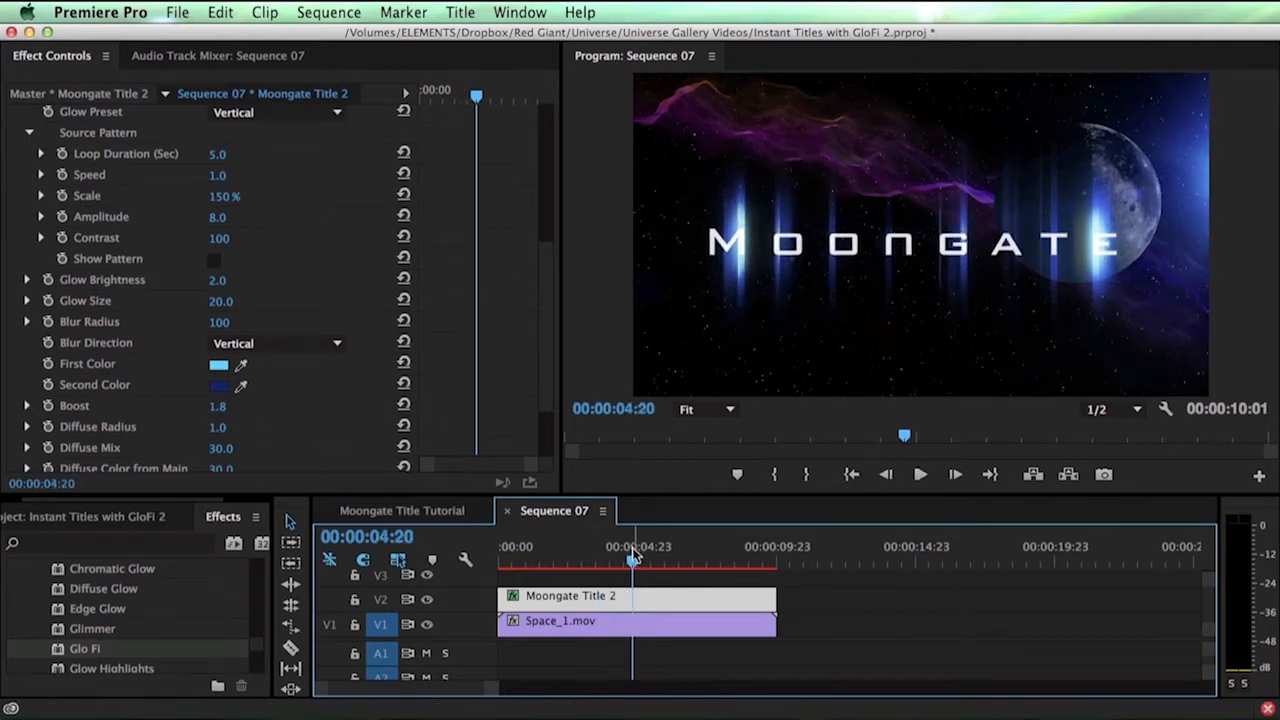
key(space)
- Animate Glow Brightness with keyframes from 2.0 at 00:00:05:00 to 0.0 at 00:00:07:00
mouse_move(657, 562)
mouse_down()
mouse_move(631, 565)
mouse_move(638, 573)
mouse_up()
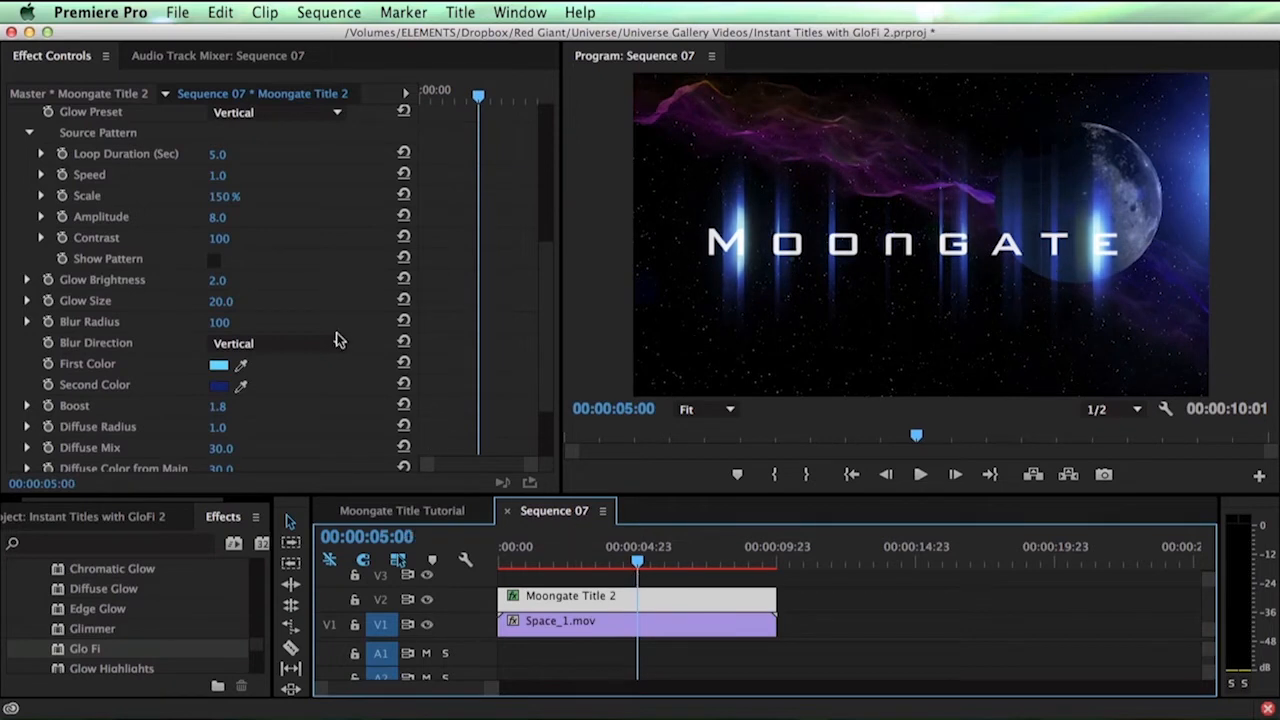
click(48, 280)
click(675, 567)
drag(675, 567, 695, 579)
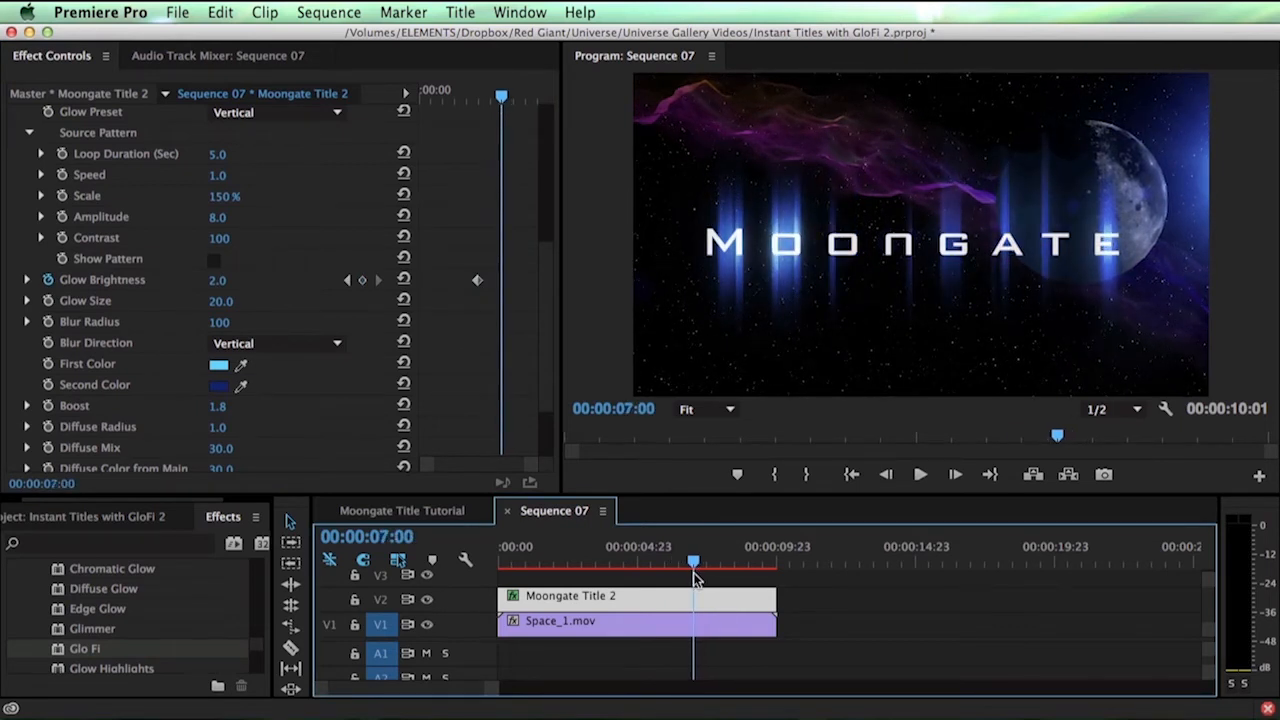
drag(219, 281, 198, 281)
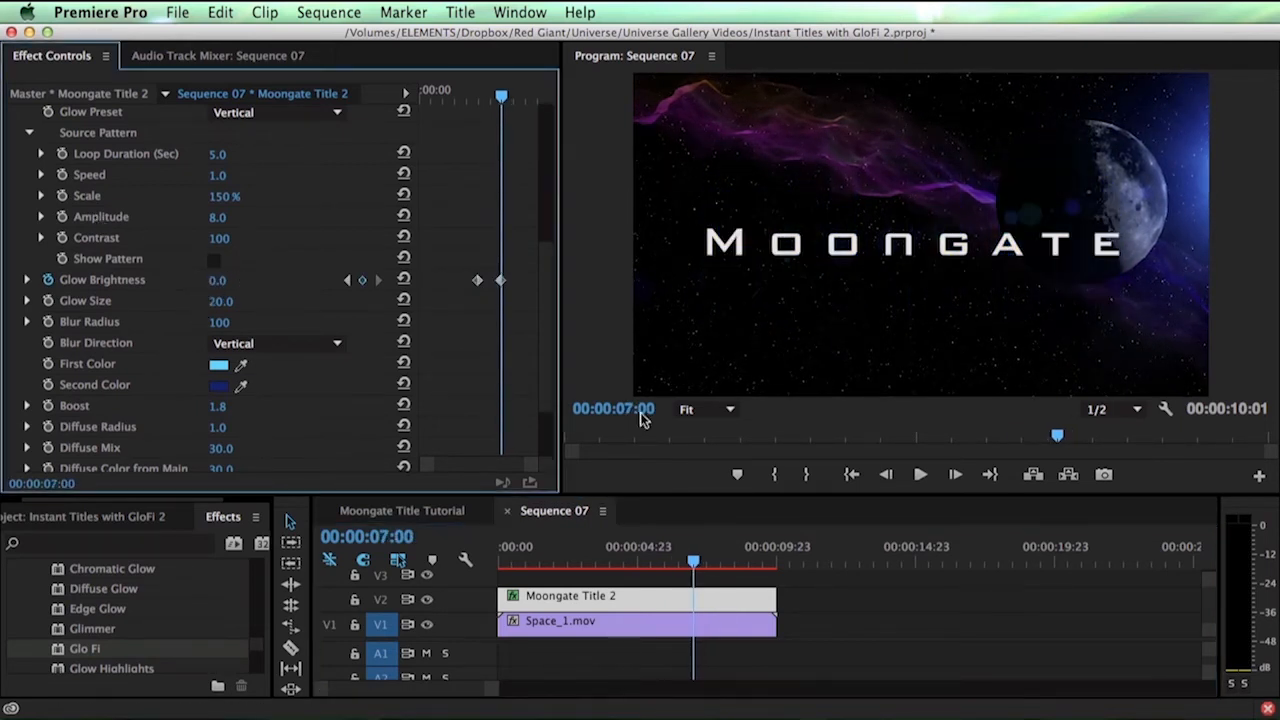
- Play back the end of the title animation to review the glow fading out
drag(620, 545, 554, 536)
key(space)
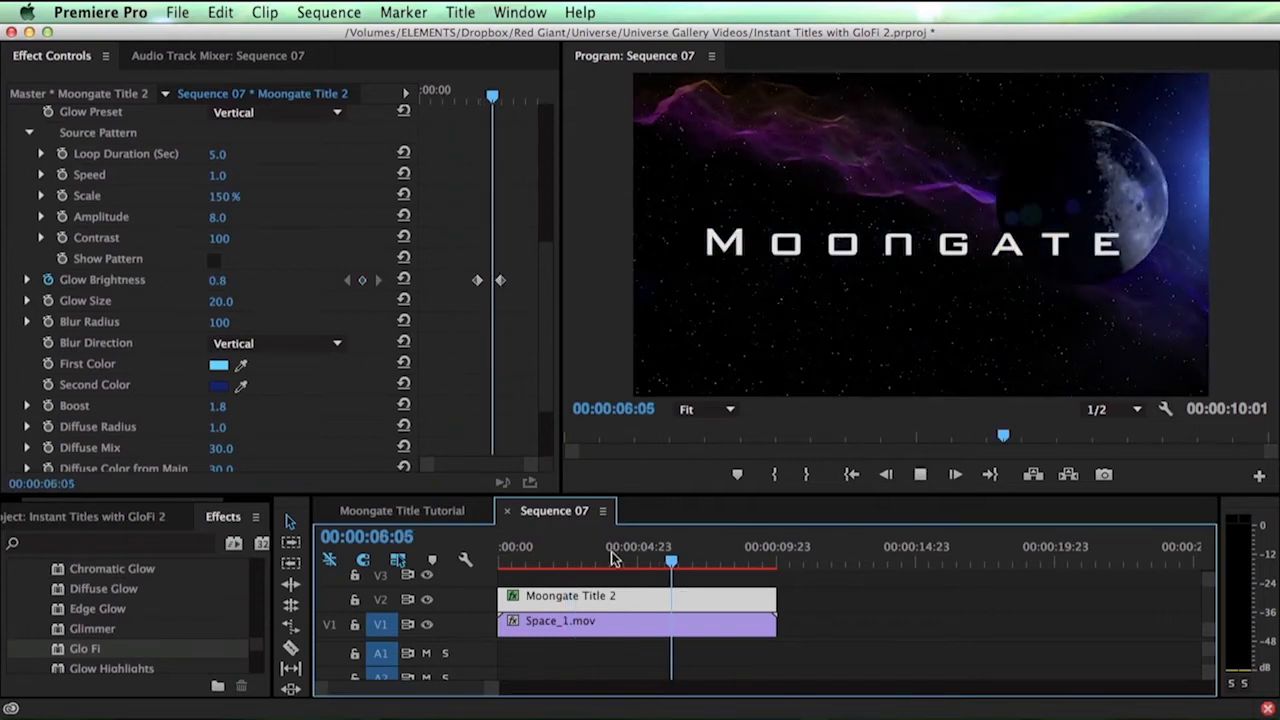
key(space)
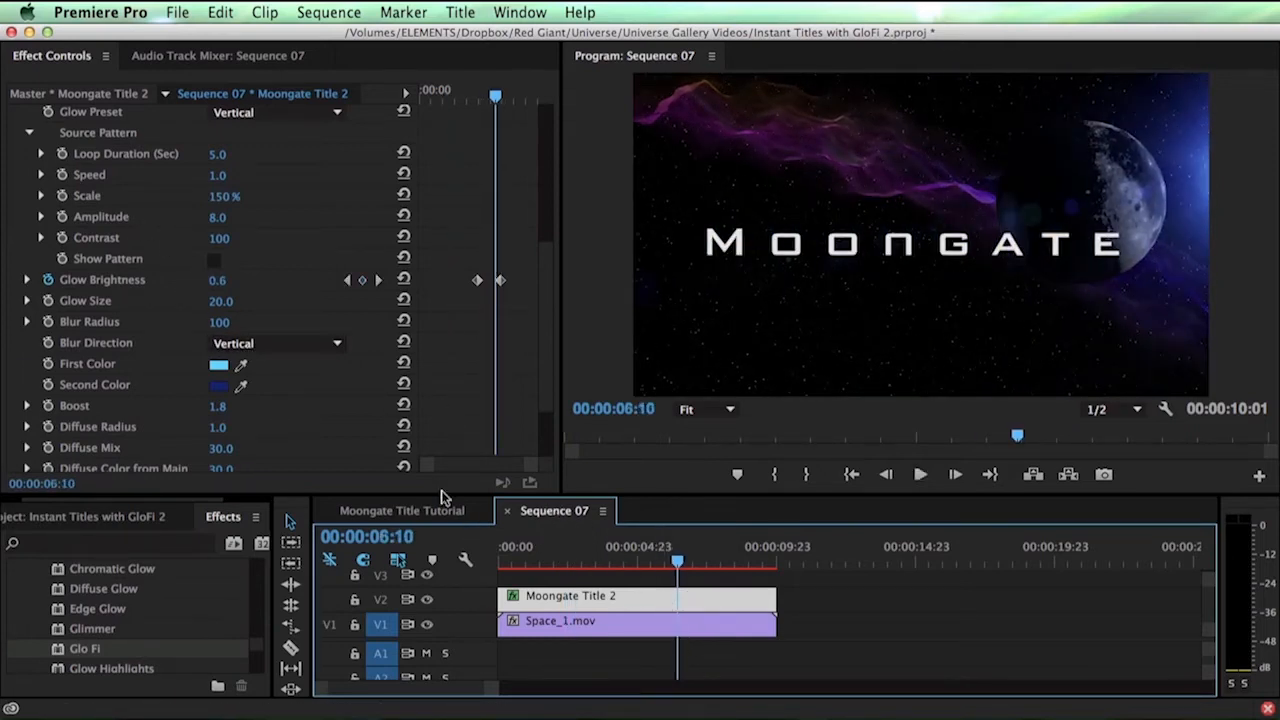
- Set the Opacity blend mode of Moongate Title 2 to Screen and scrub through the title to check the blending
scroll(368, 203, up, 6)
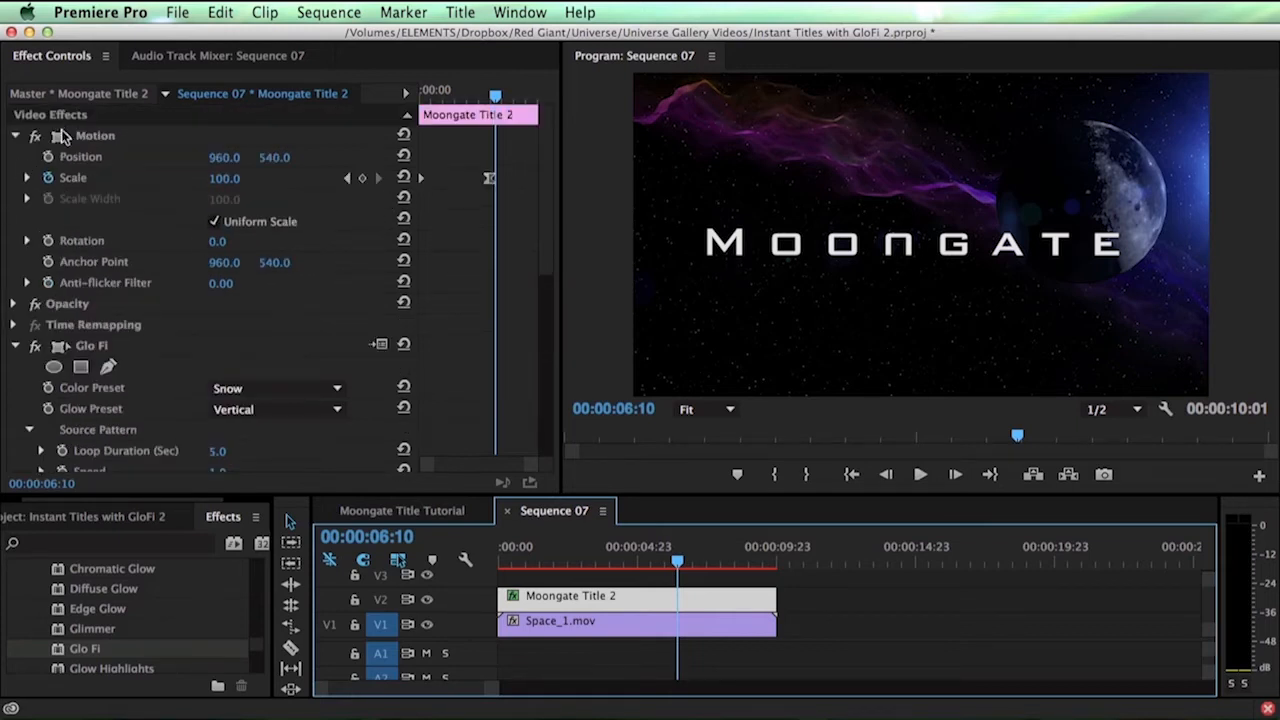
click(13, 303)
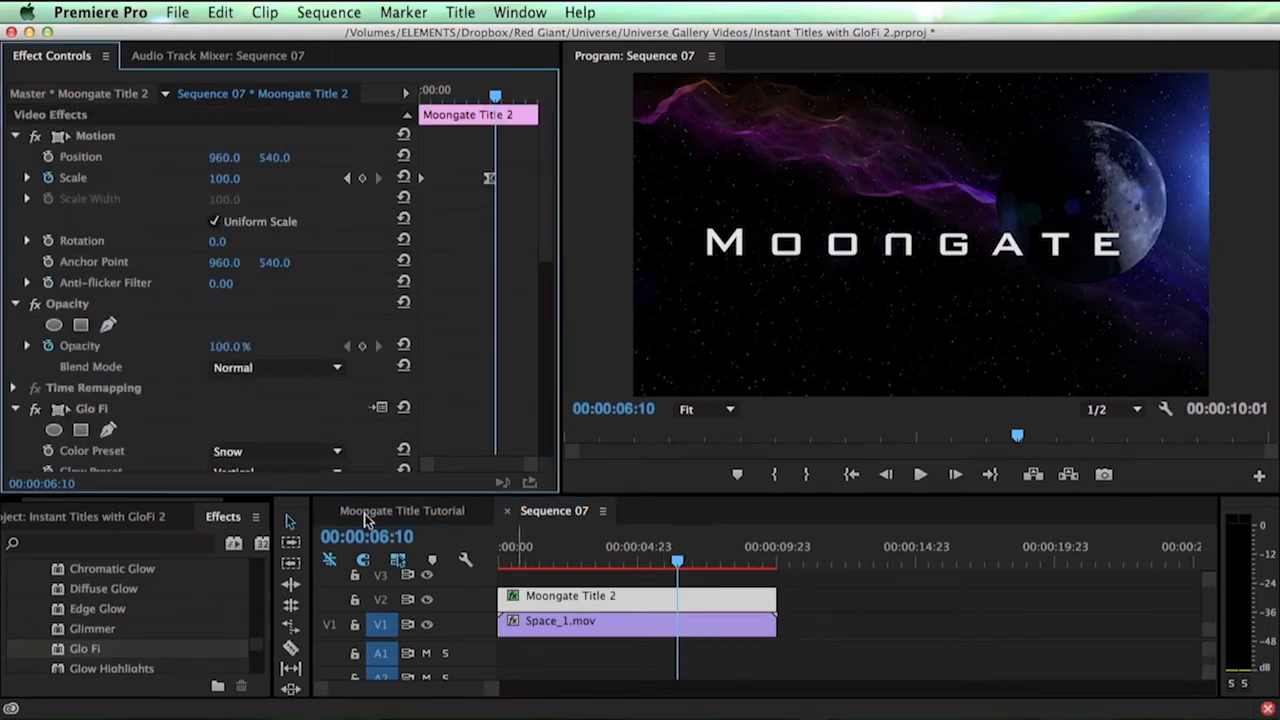
drag(603, 566, 625, 566)
click(250, 369)
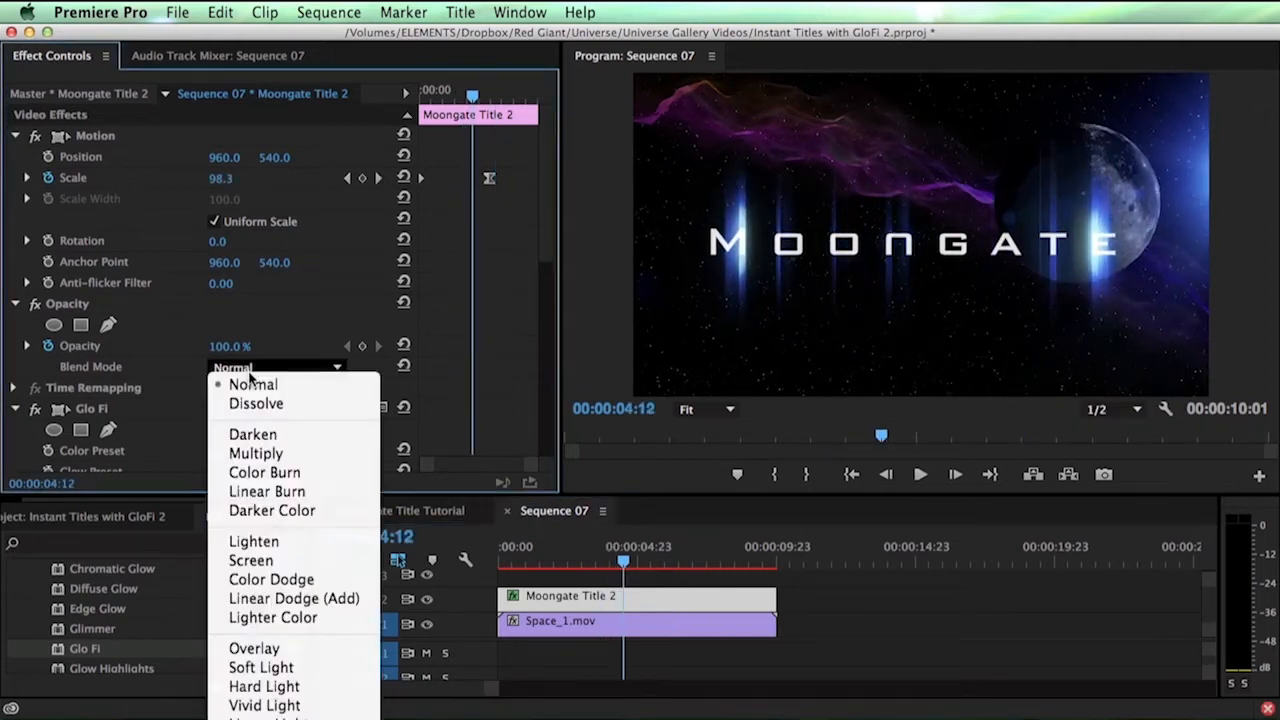
click(450, 543)
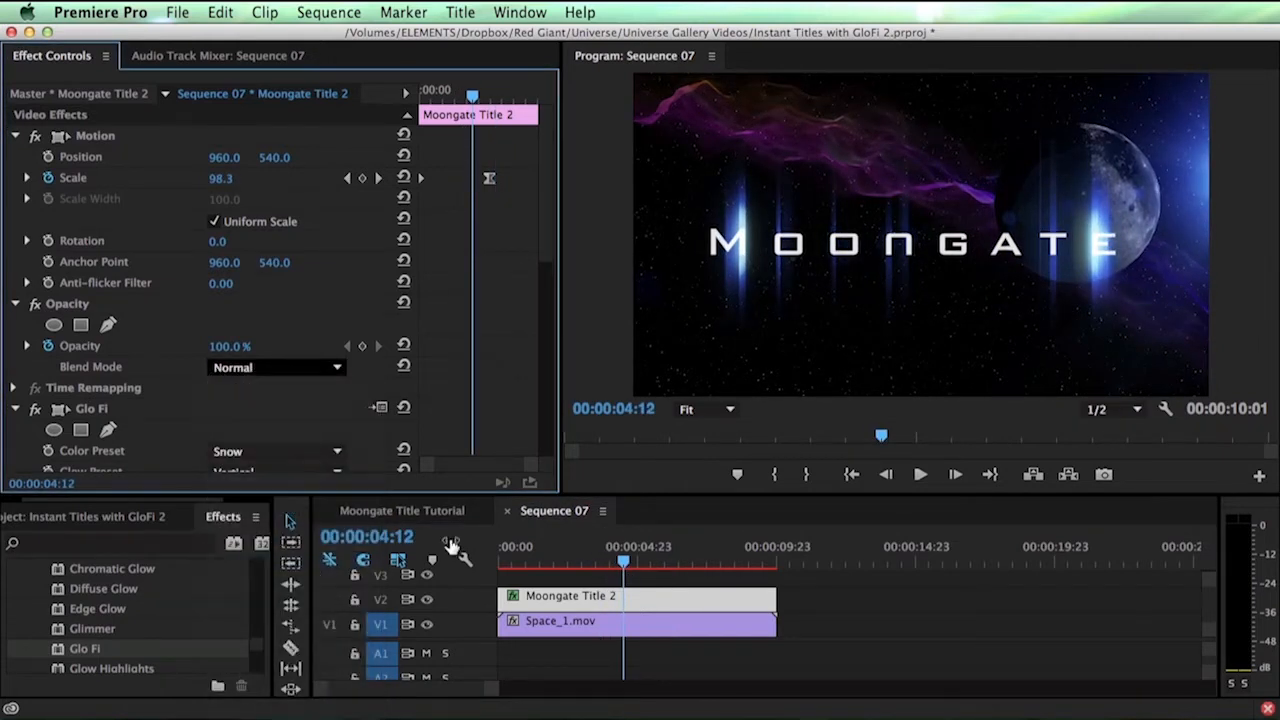
click(568, 563)
drag(583, 566, 603, 547)
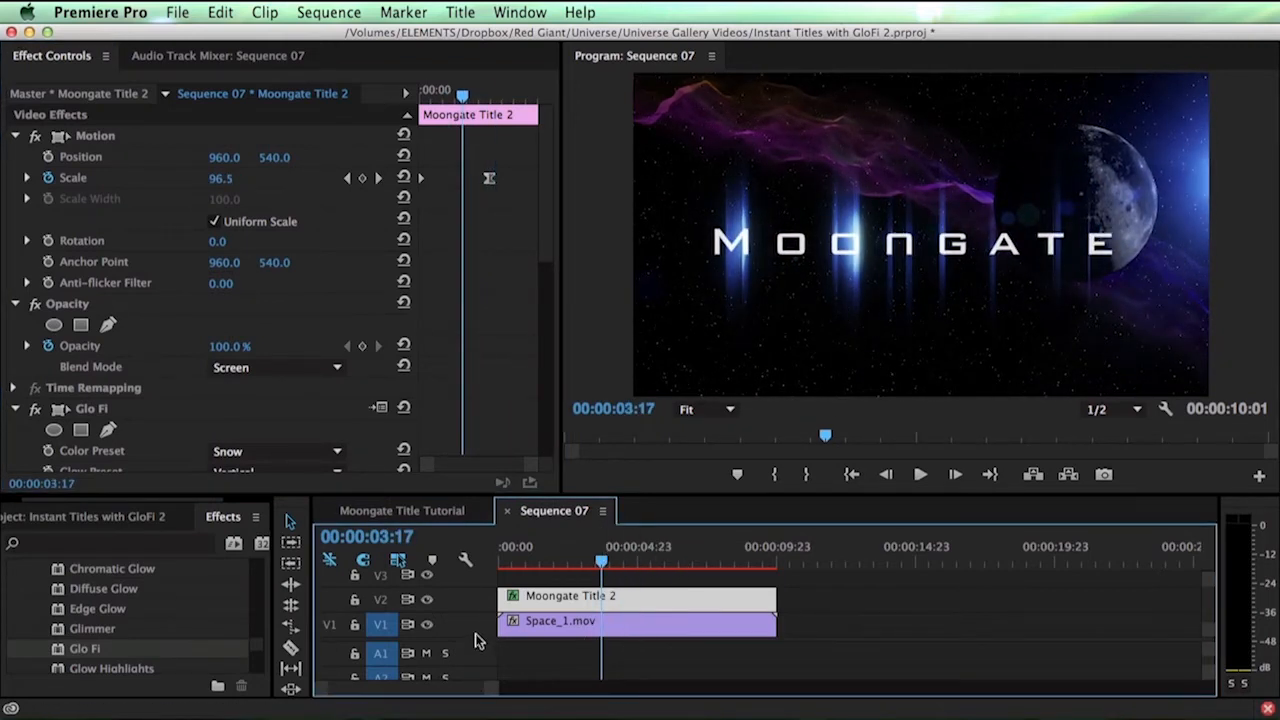
- Collapse the Motion and Opacity settings and duplicate Moongate Title 2 onto track V3 directly above the original
scroll(477, 640, up, 2)
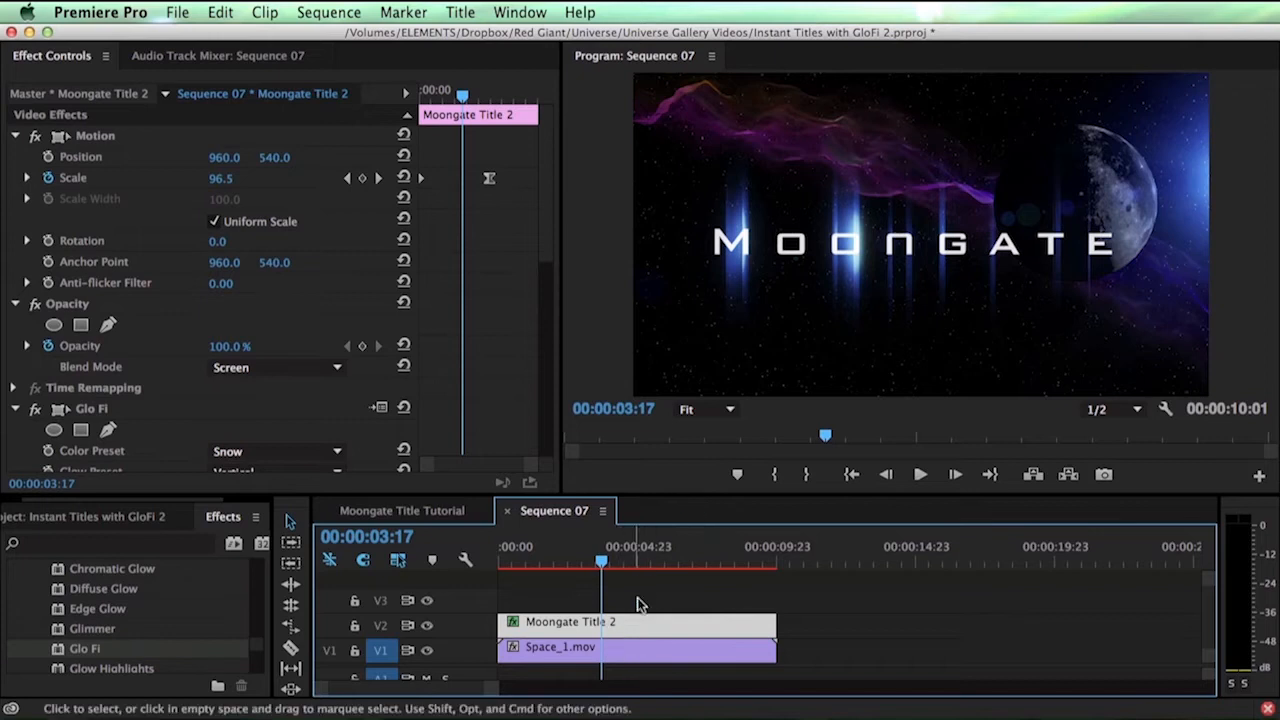
click(15, 136)
click(13, 157)
click(13, 198)
click(14, 199)
click(607, 631)
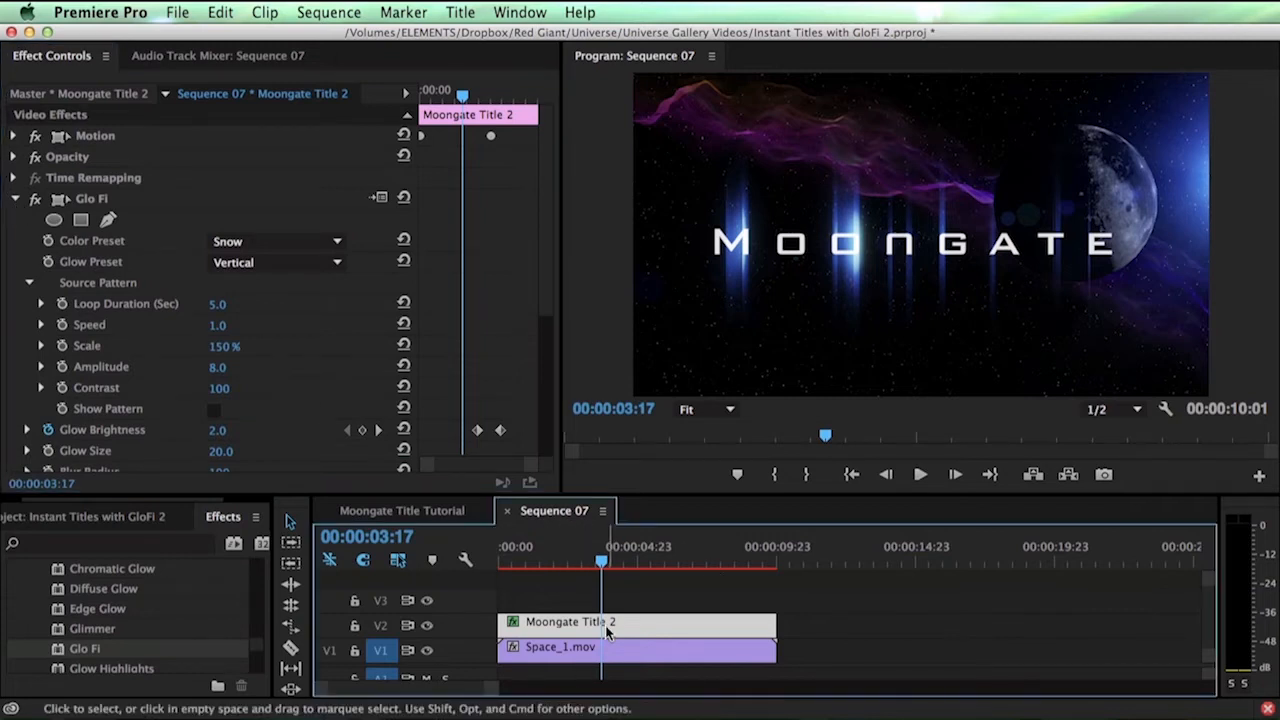
drag(601, 633, 586, 610)
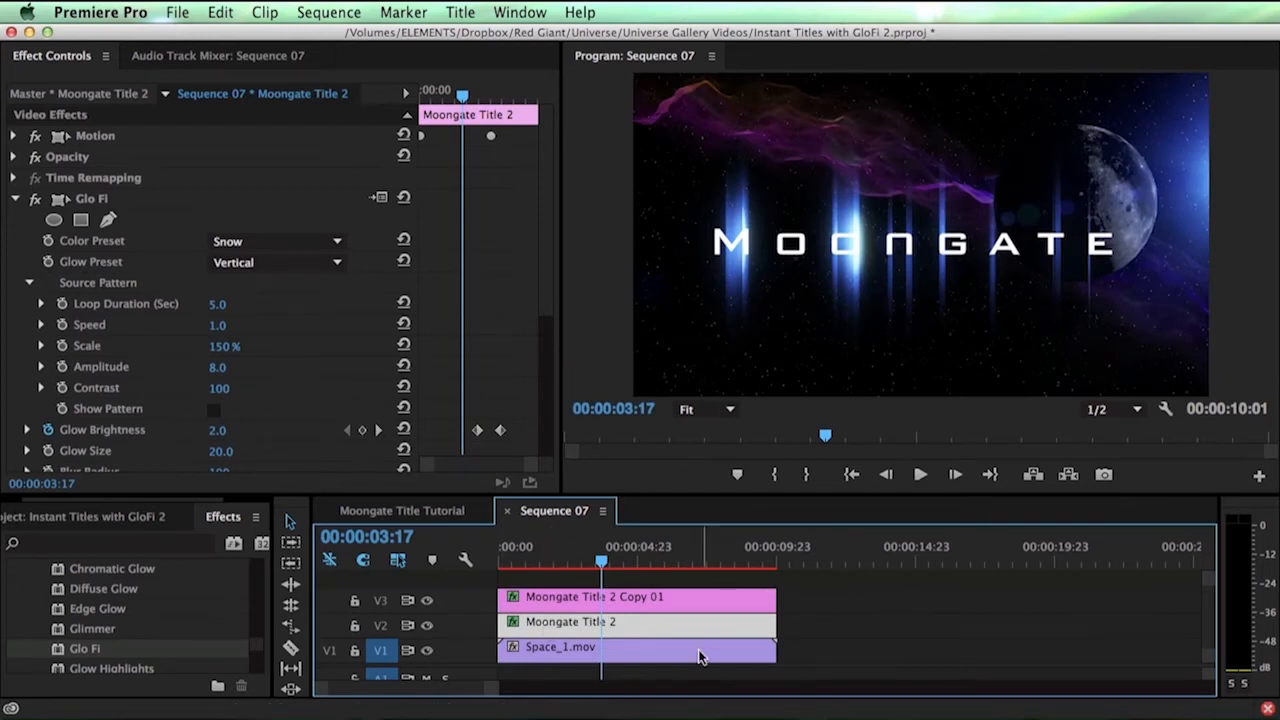
- Hide tracks V1 and V2 so that only the duplicated title on V3 is shown
click(427, 650)
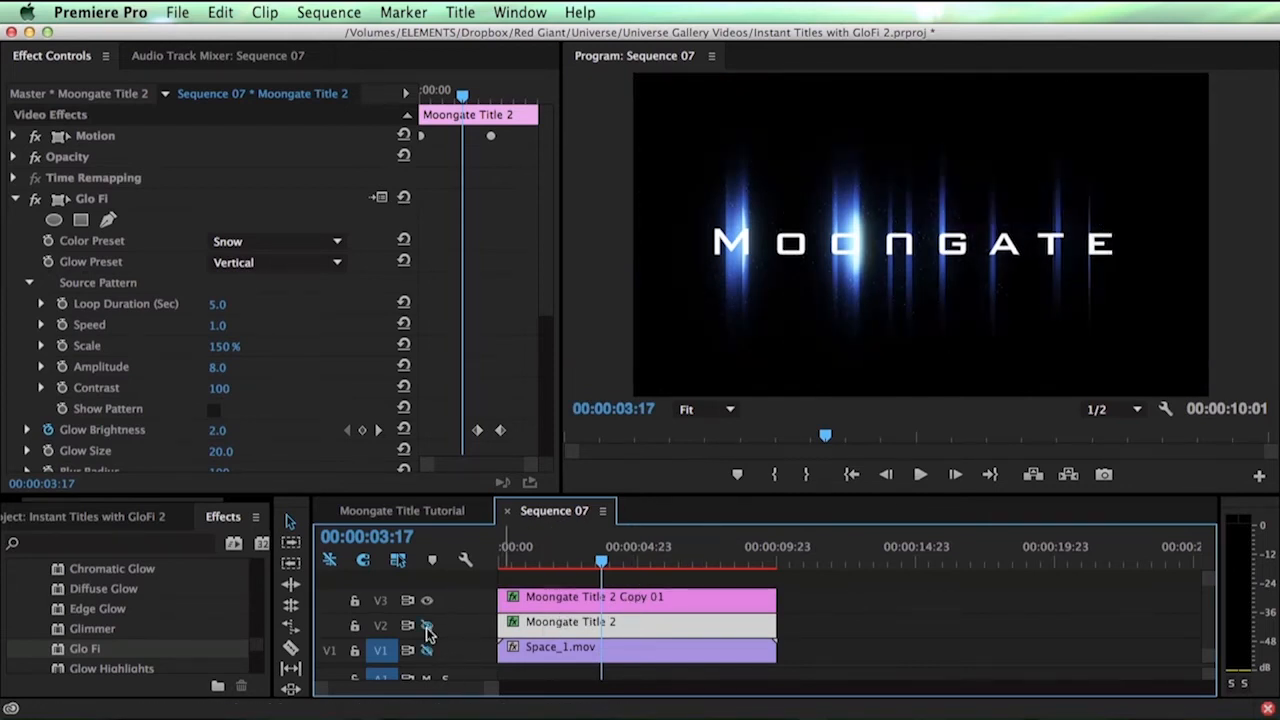
click(427, 627)
click(427, 602)
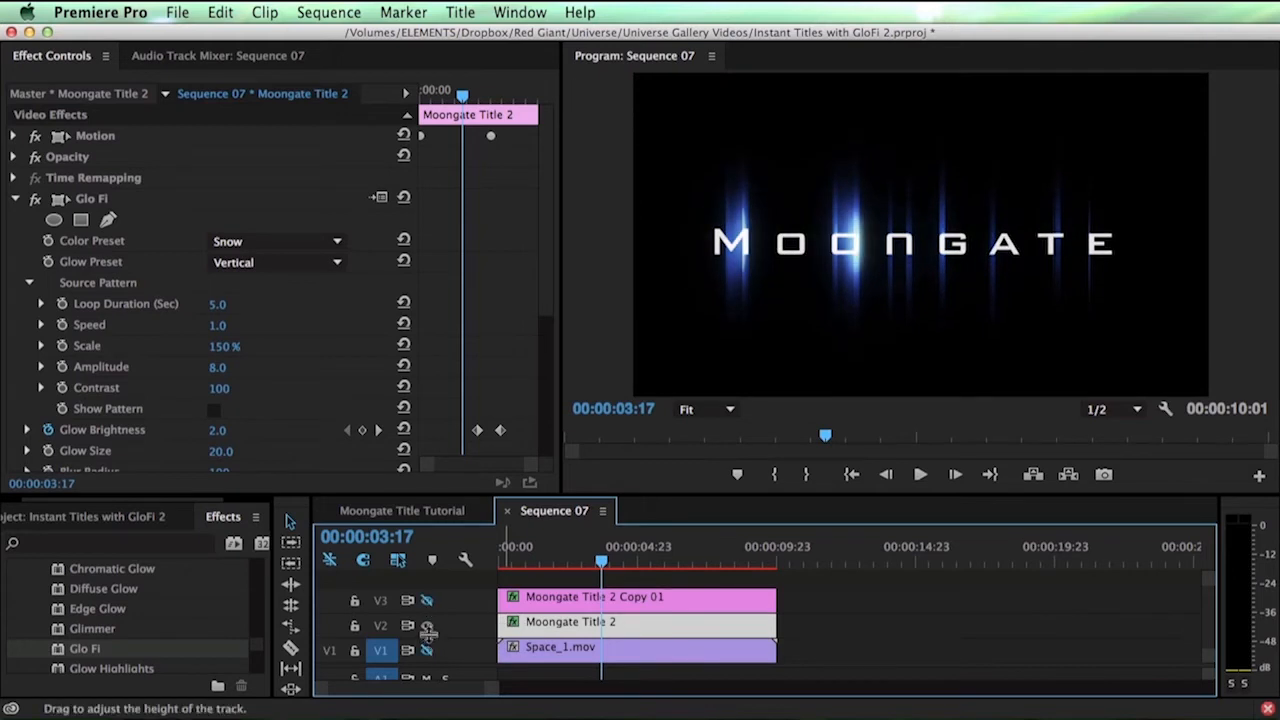
click(427, 600)
- Set the Glo Fi Blend Mode of the title copy on V3 to None
click(577, 594)
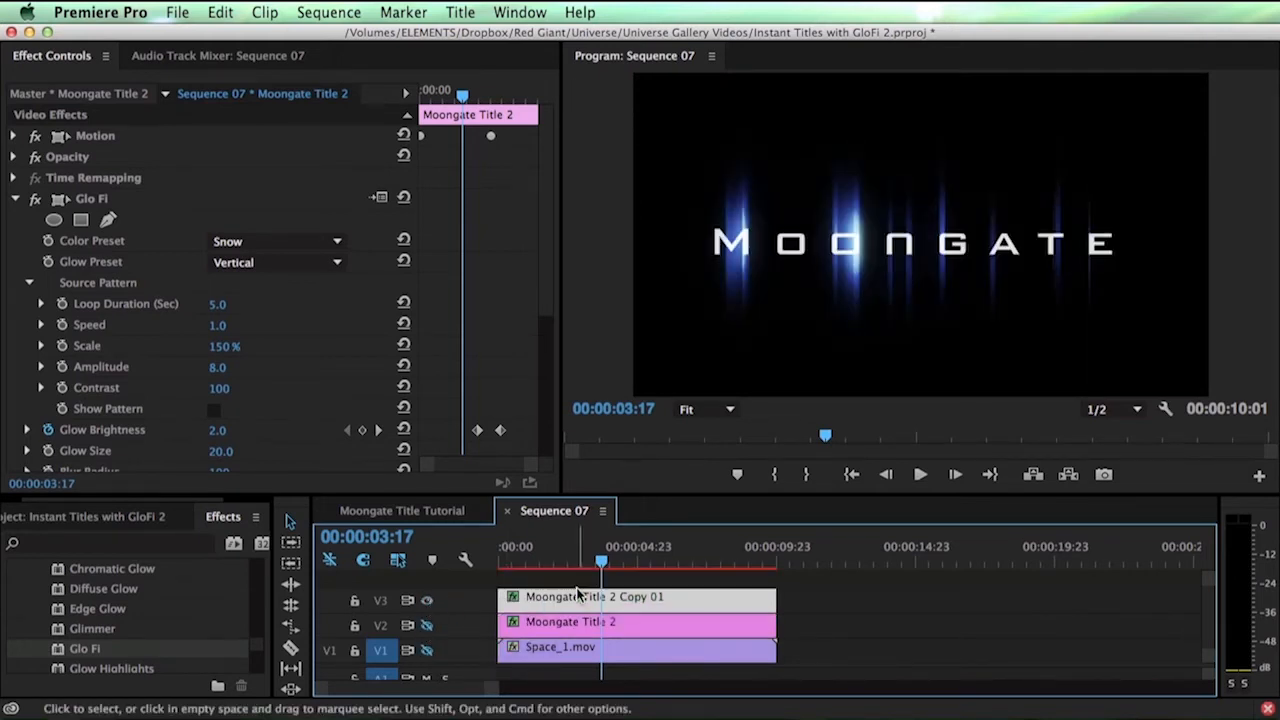
scroll(459, 302, down, 5)
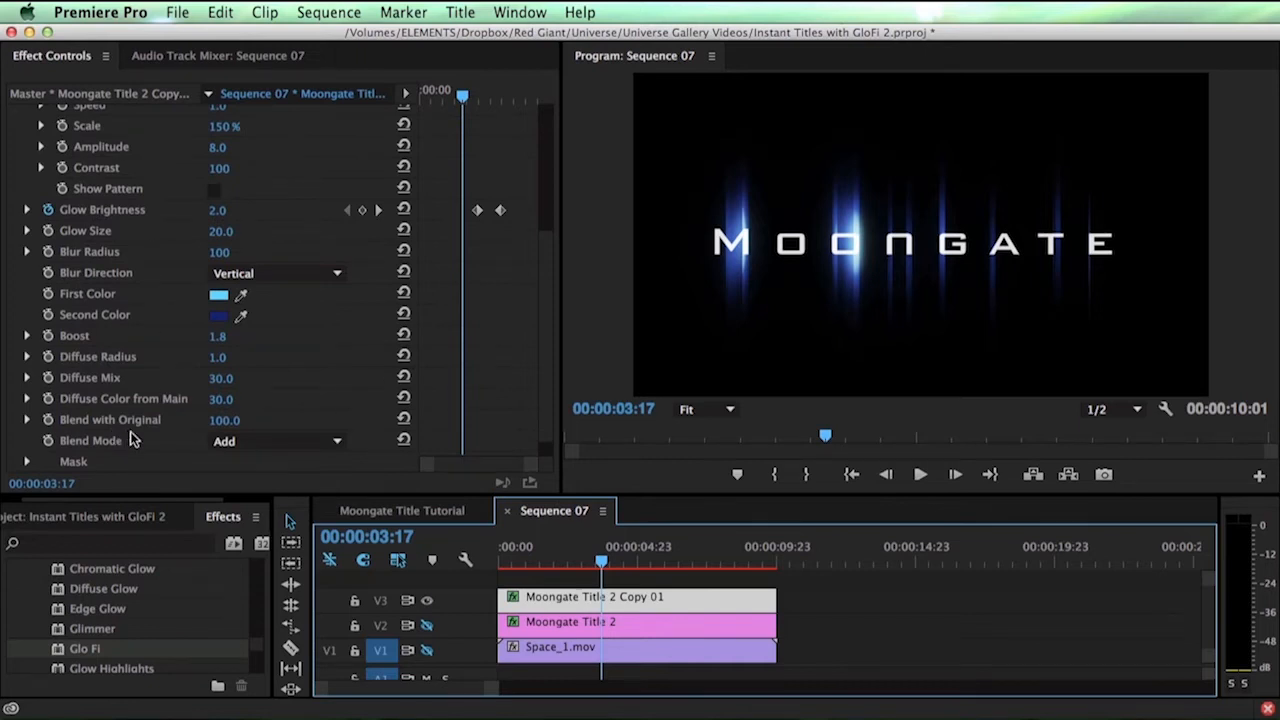
scroll(55, 435, down, 1)
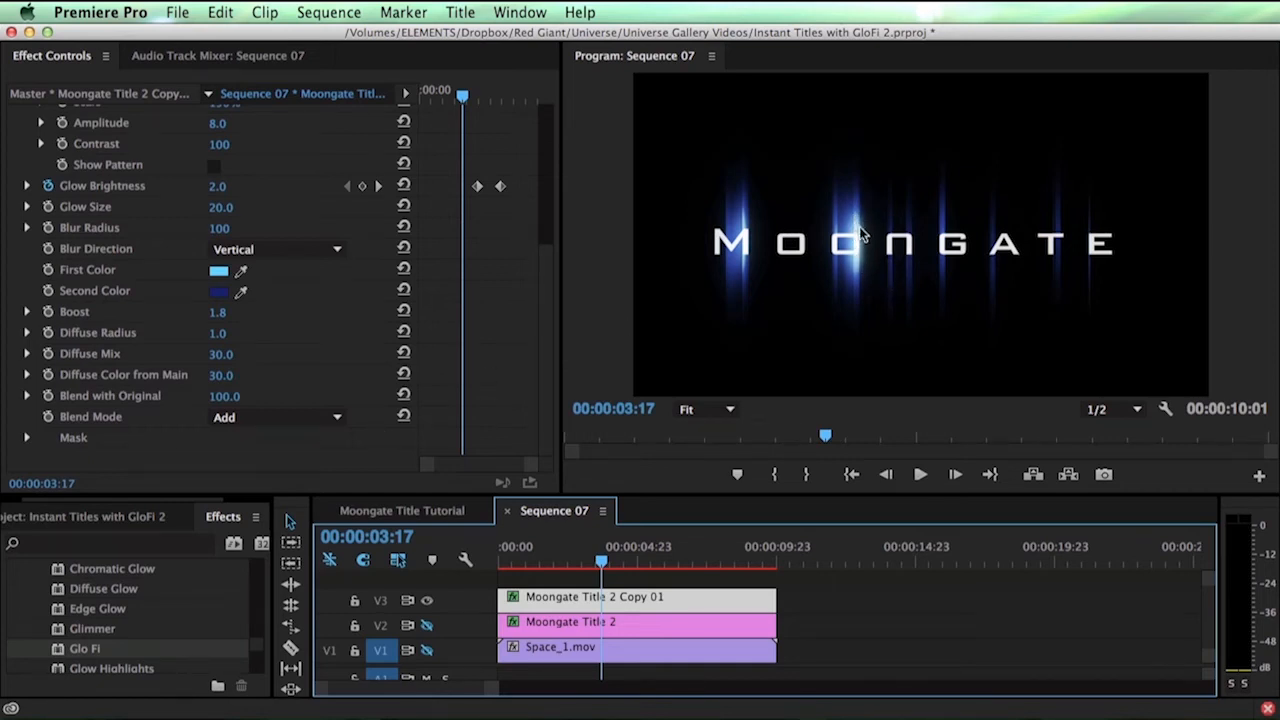
click(244, 420)
click(230, 434)
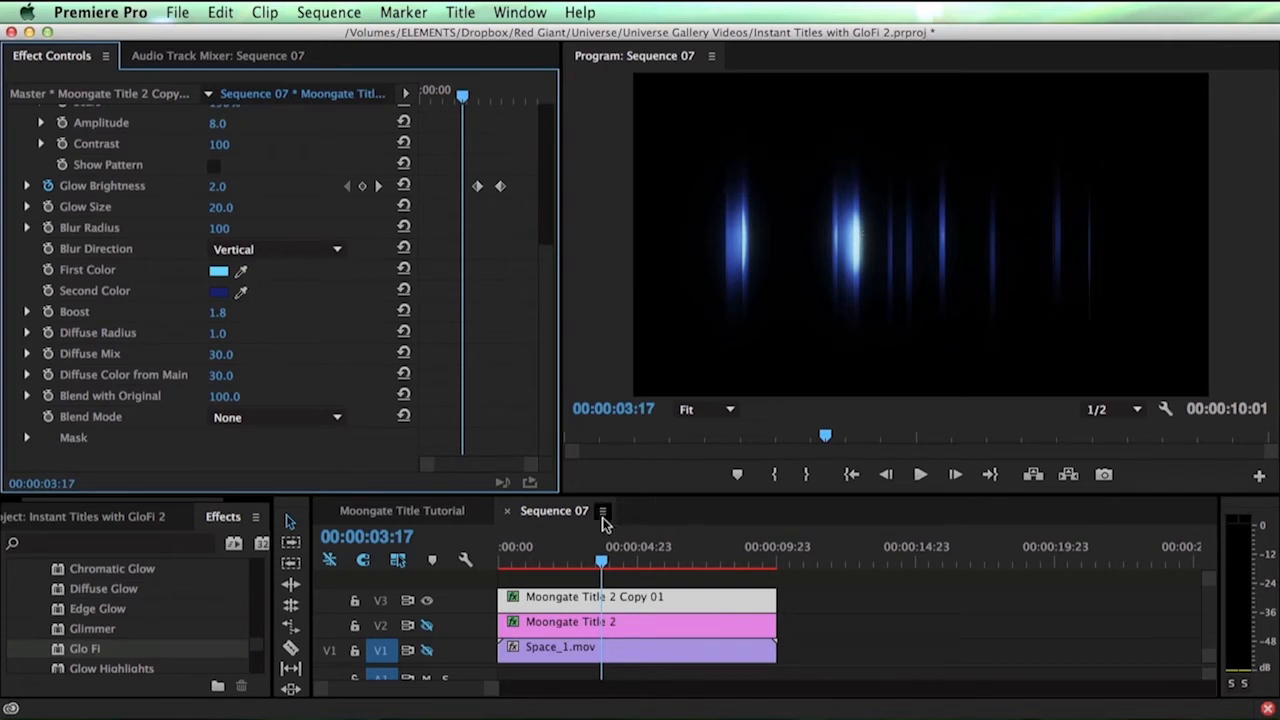
- Hide V3, show V2 and reset the Glo Fi effect on Moongate Title 2 to its default settings
click(427, 600)
click(428, 627)
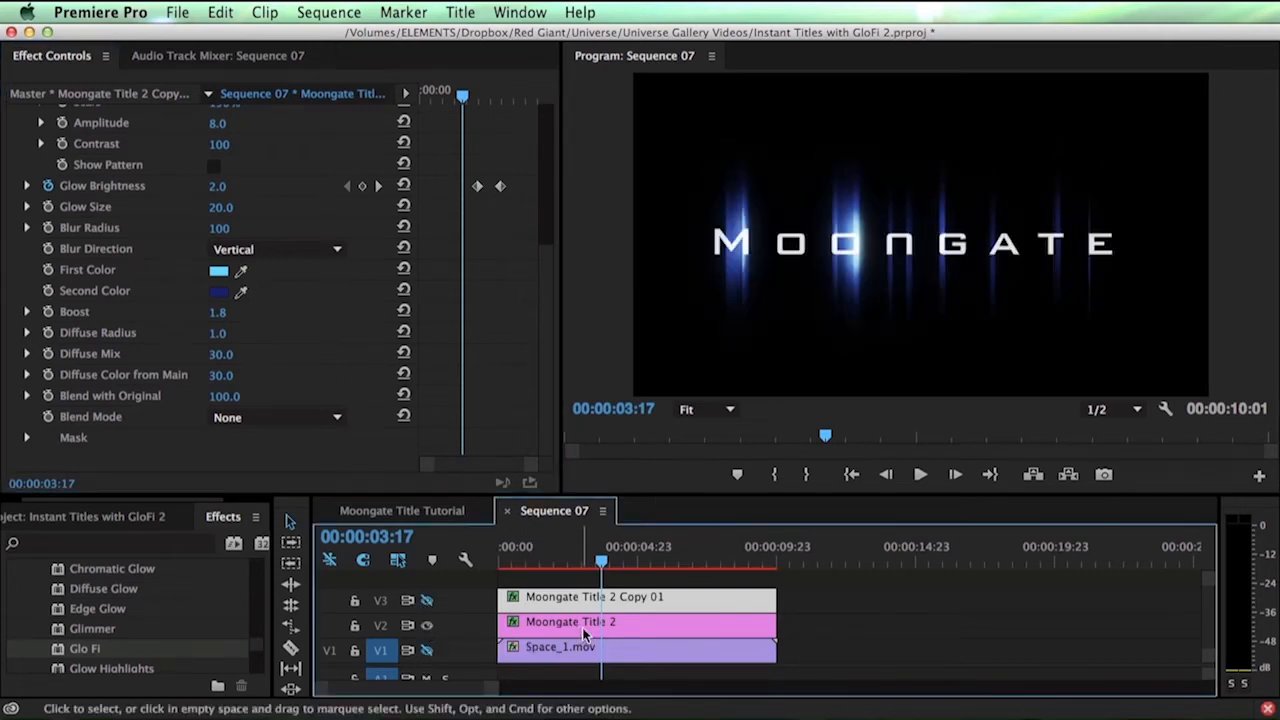
click(540, 622)
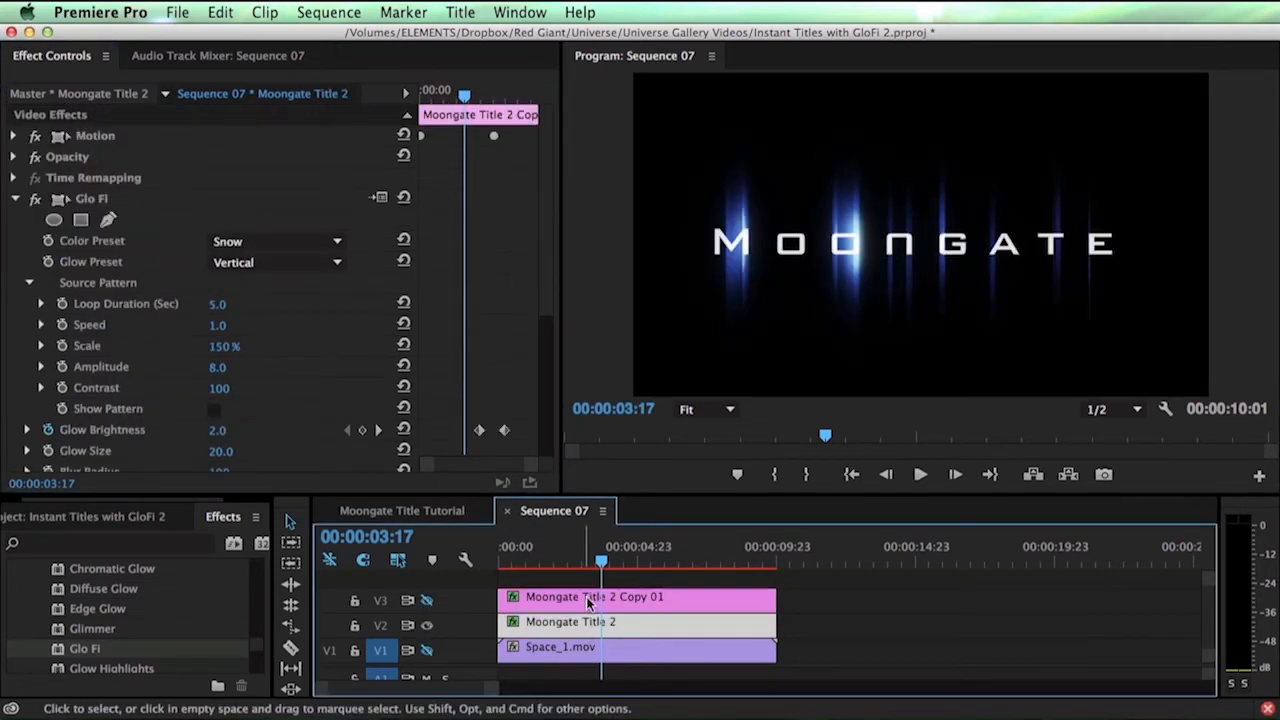
click(403, 198)
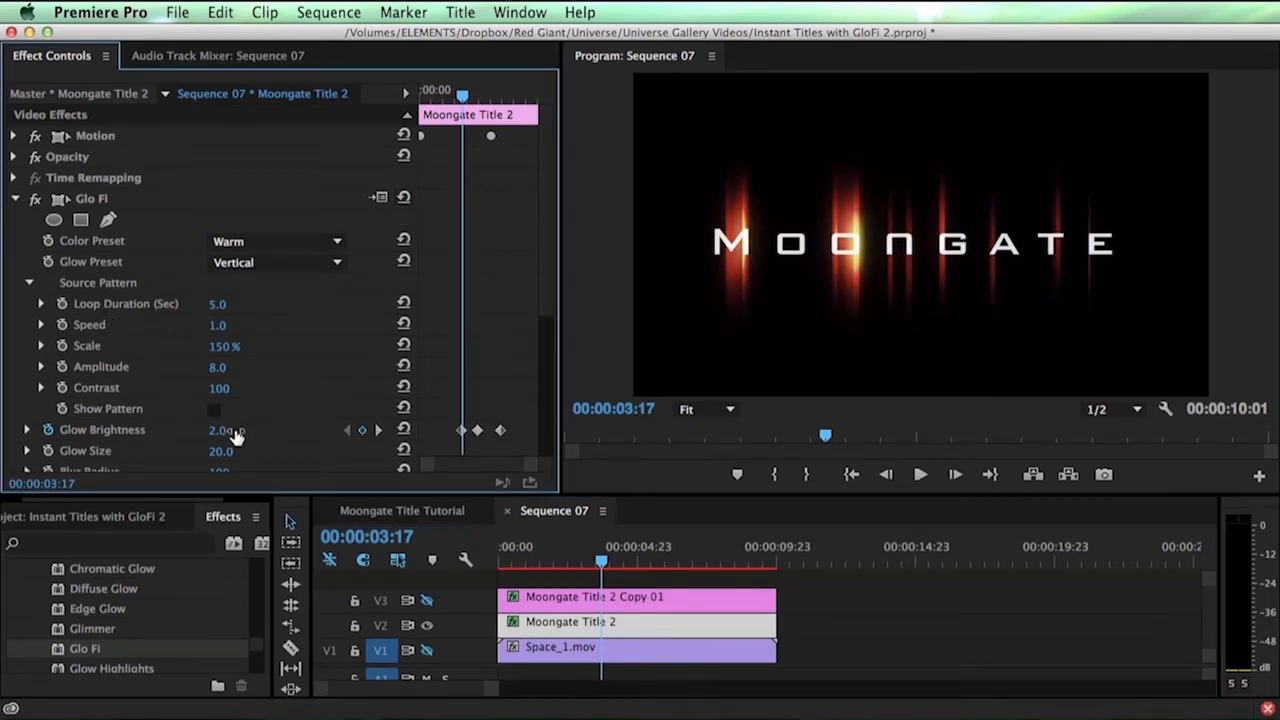
- Remove the Glow Brightness keyframes from Moongate Title 2 and set Glow Brightness to 0.0
click(47, 429)
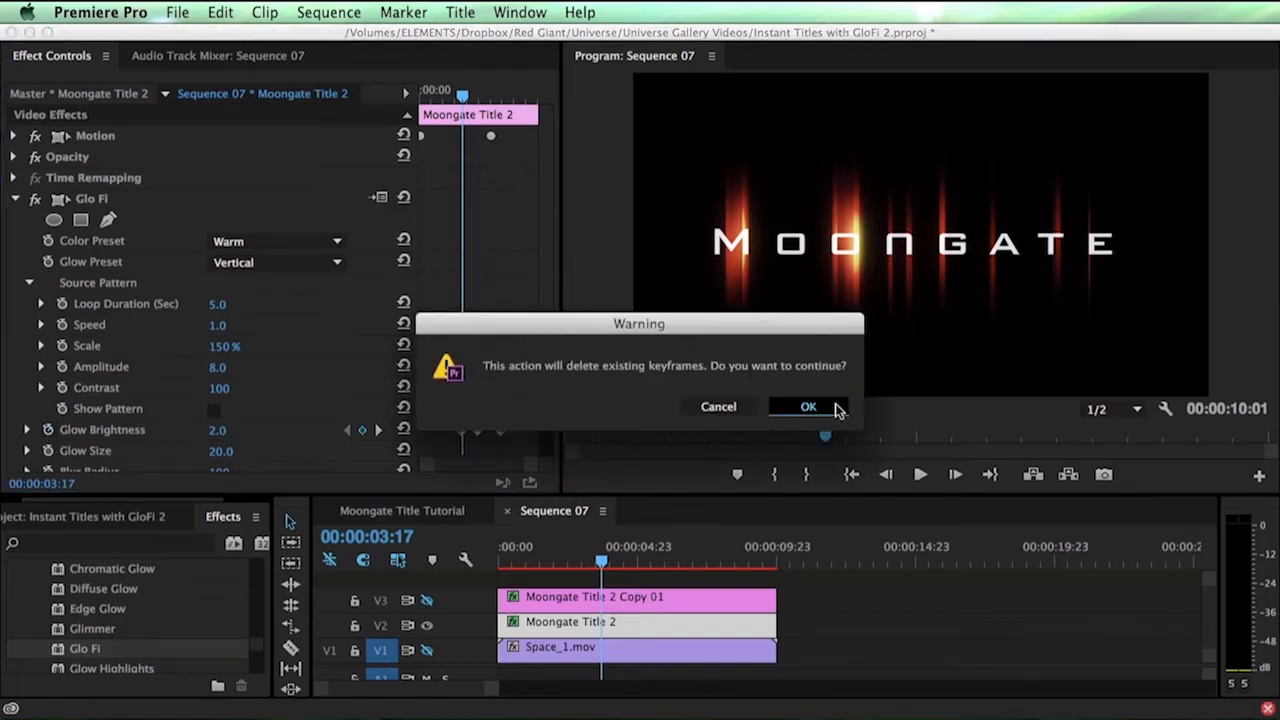
click(808, 406)
drag(234, 434, 214, 434)
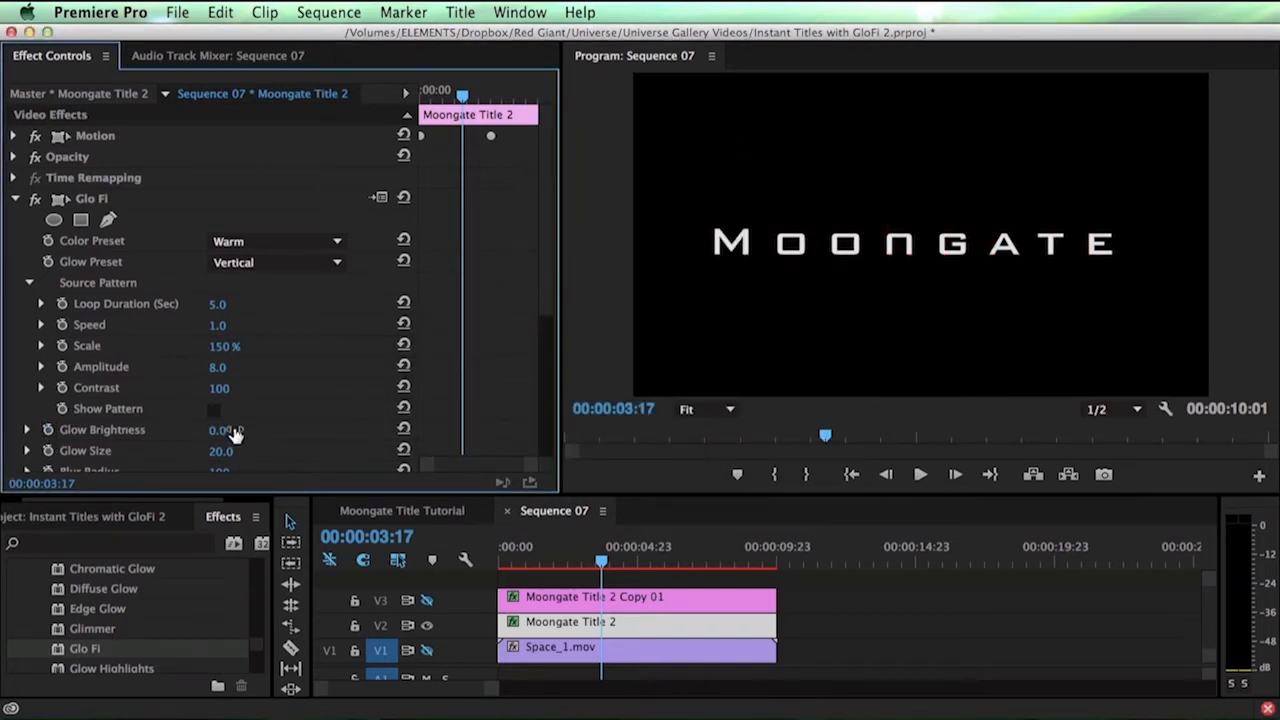
- Show V3 again and scrub through the title, hiding V2 to check the isolated glow
click(427, 600)
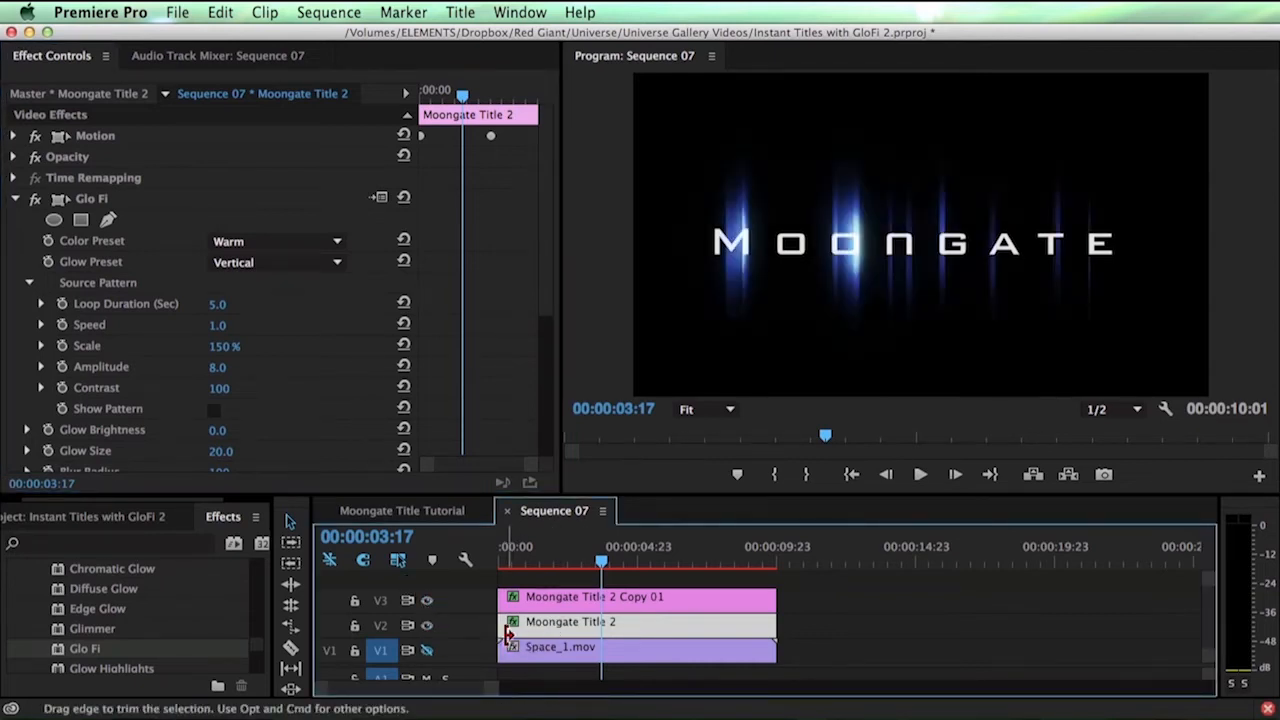
drag(545, 564, 587, 565)
click(424, 649)
click(427, 625)
mouse_move(589, 563)
mouse_down()
mouse_move(618, 565)
mouse_move(583, 565)
mouse_up()
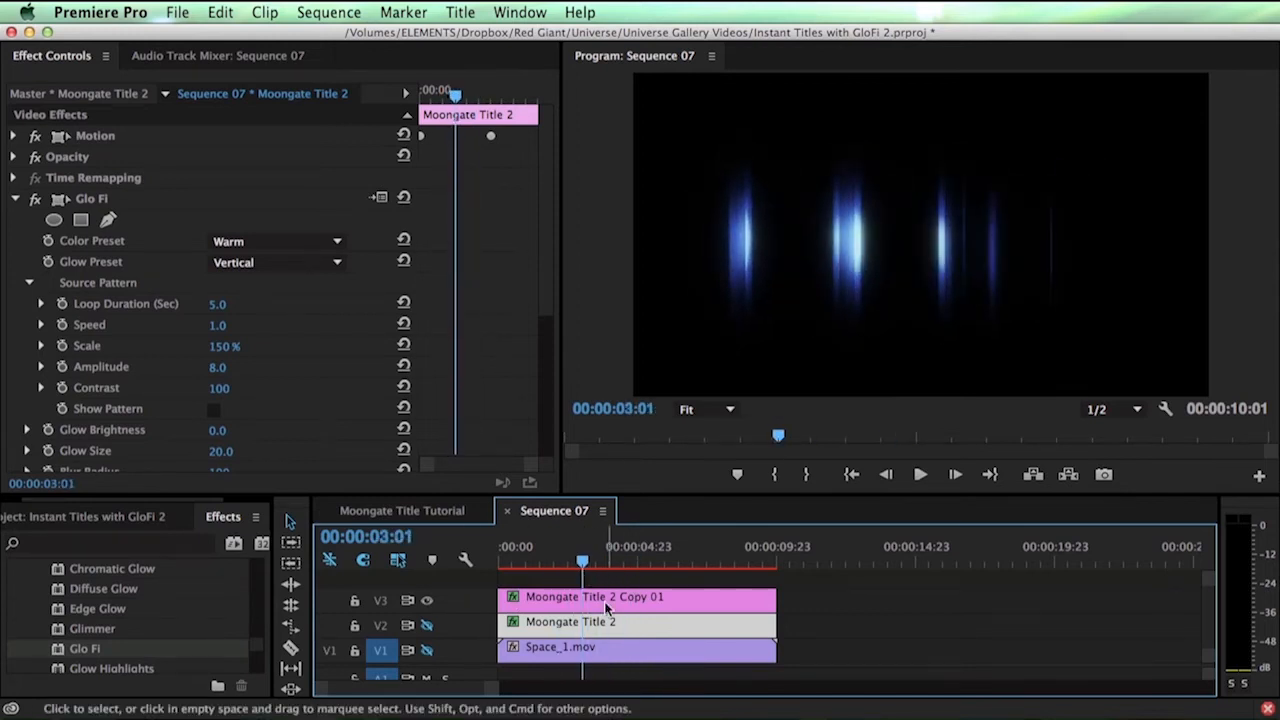
- Collapse the Glo Fi settings of the V3 title copy and apply the Universe Diffuse Glow effect to it
click(605, 607)
click(15, 198)
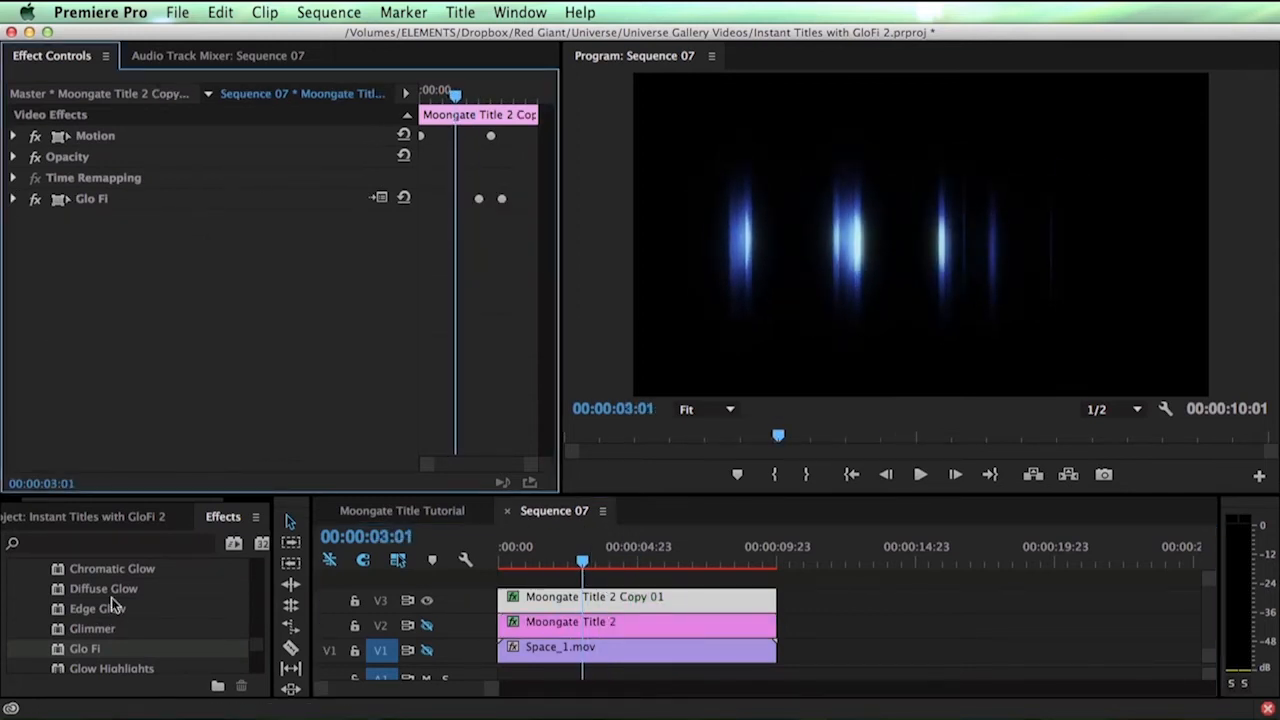
click(259, 641)
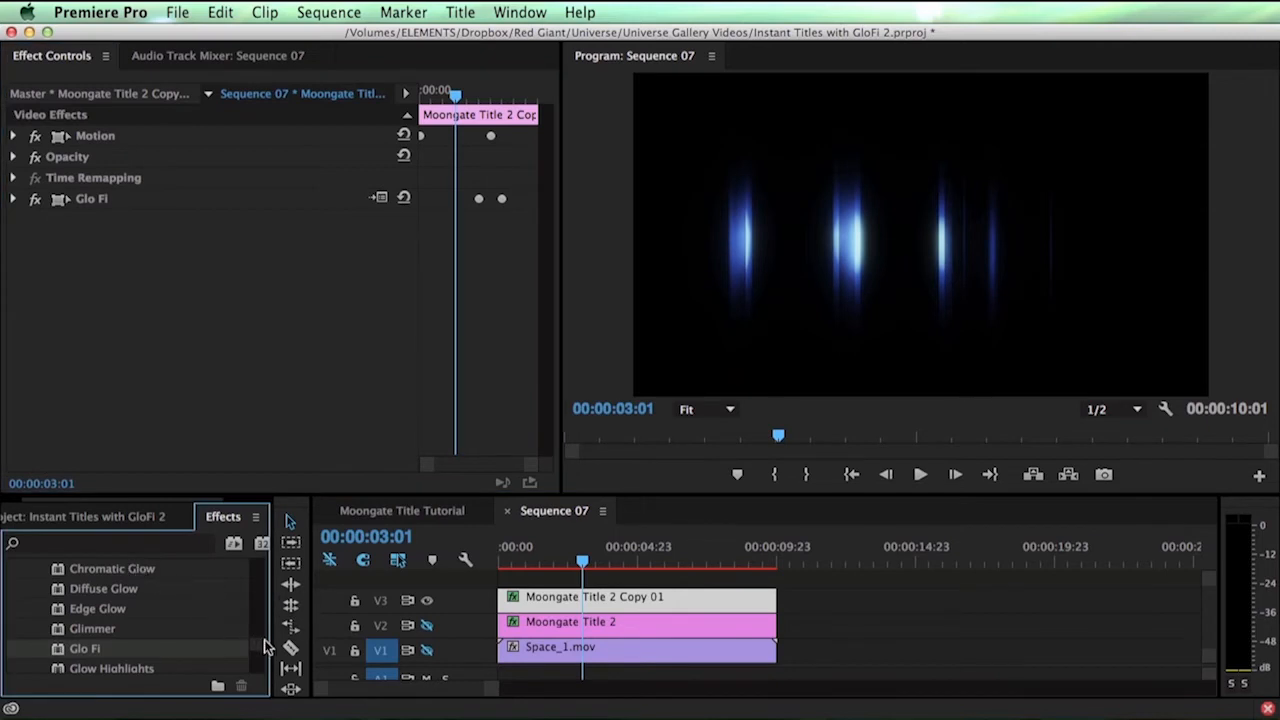
drag(265, 645, 266, 650)
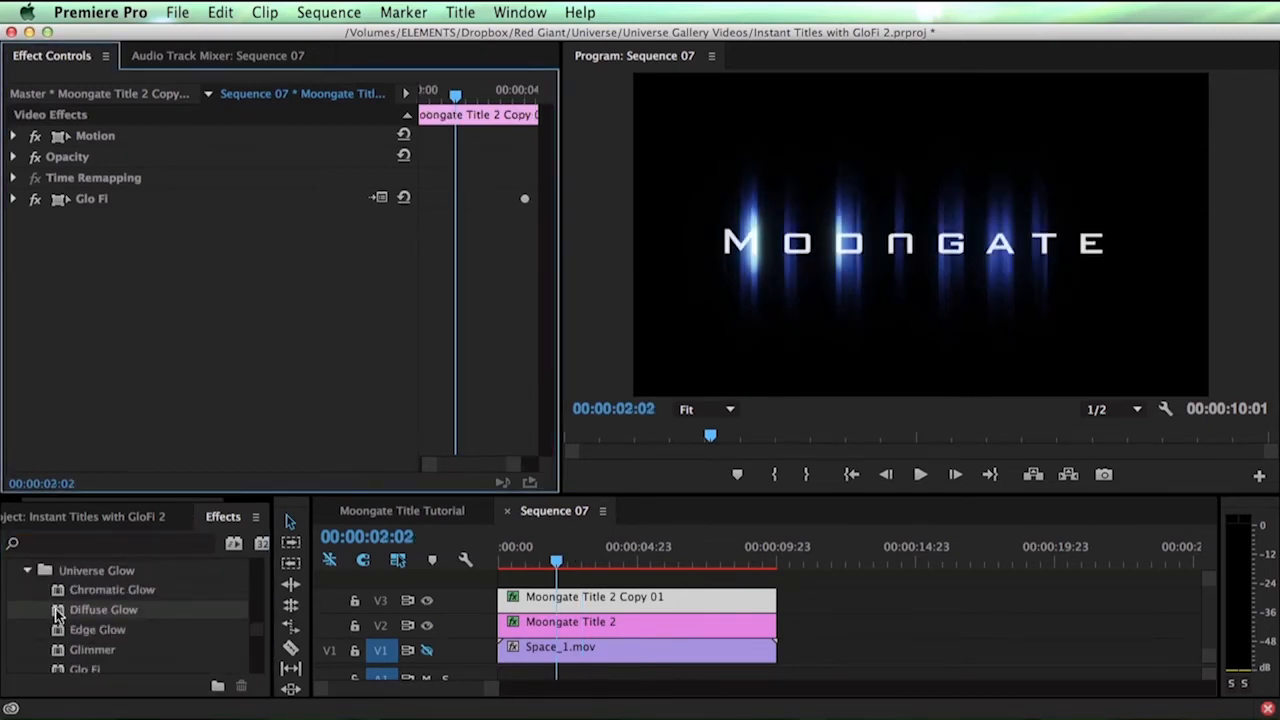
drag(57, 615, 620, 605)
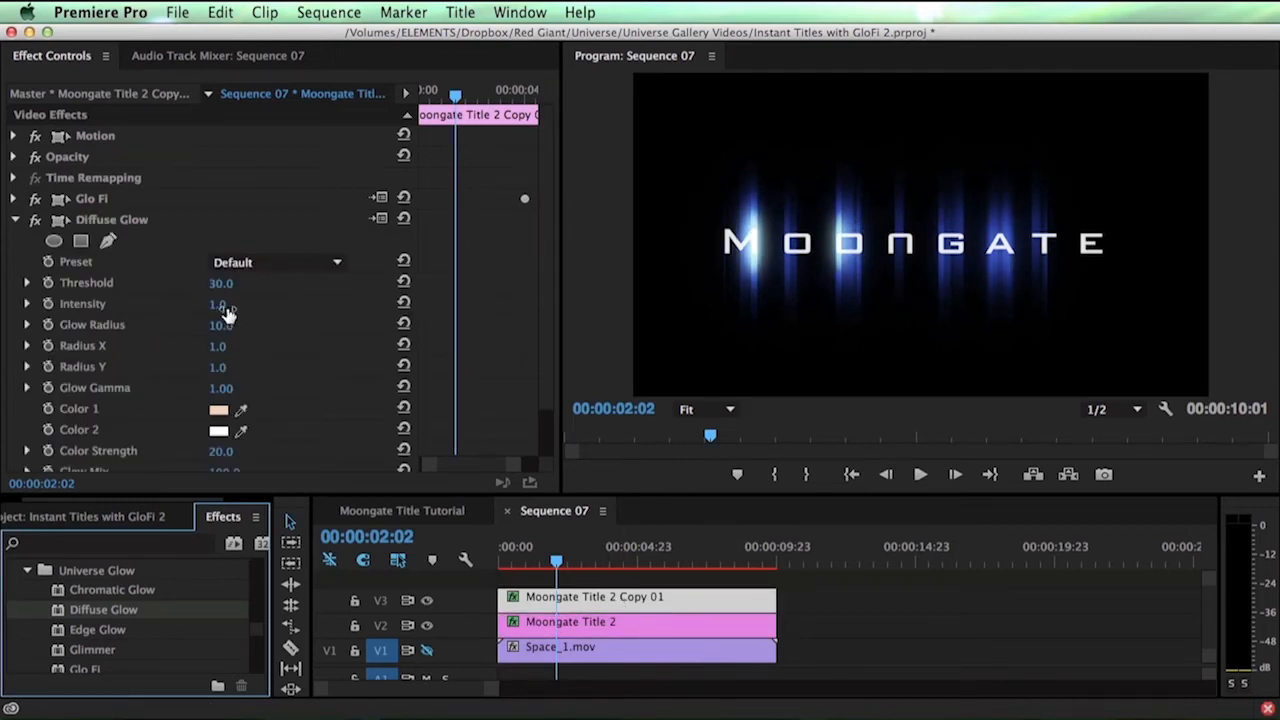
- Try Diffuse Glow with an Intensity of 2.7 and an adjusted Radius Y, and delete the effect from the title copy
drag(218, 305, 241, 305)
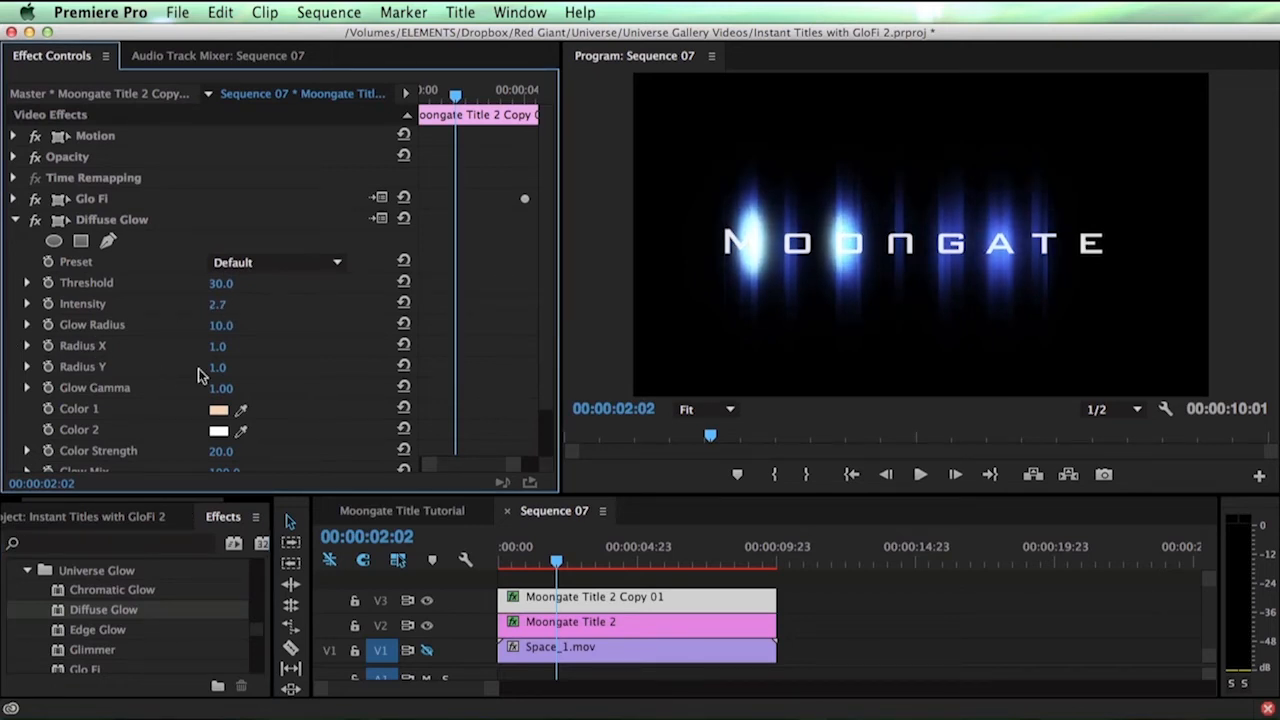
drag(217, 367, 224, 367)
click(130, 222)
key(Delete)
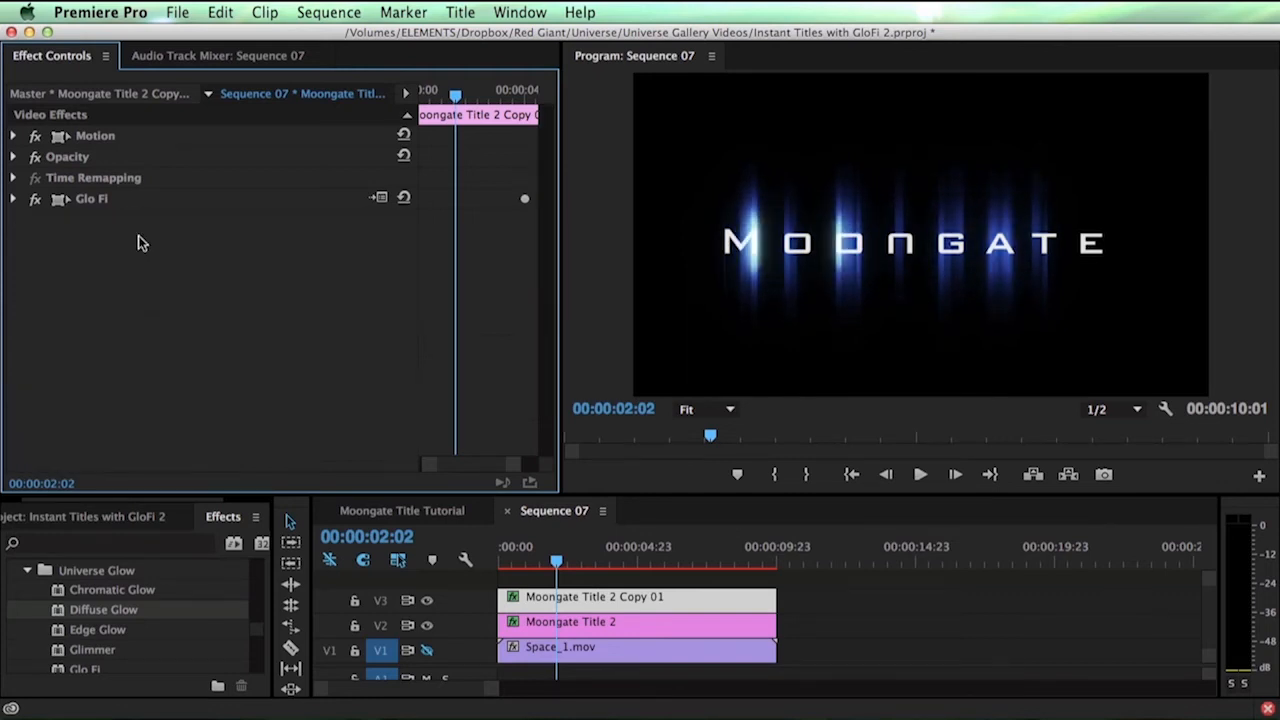
- Apply the Universe Chromatic Glow effect to the V3 title copy with Threshold 0.90 and Intensity 4.5
drag(57, 597, 814, 338)
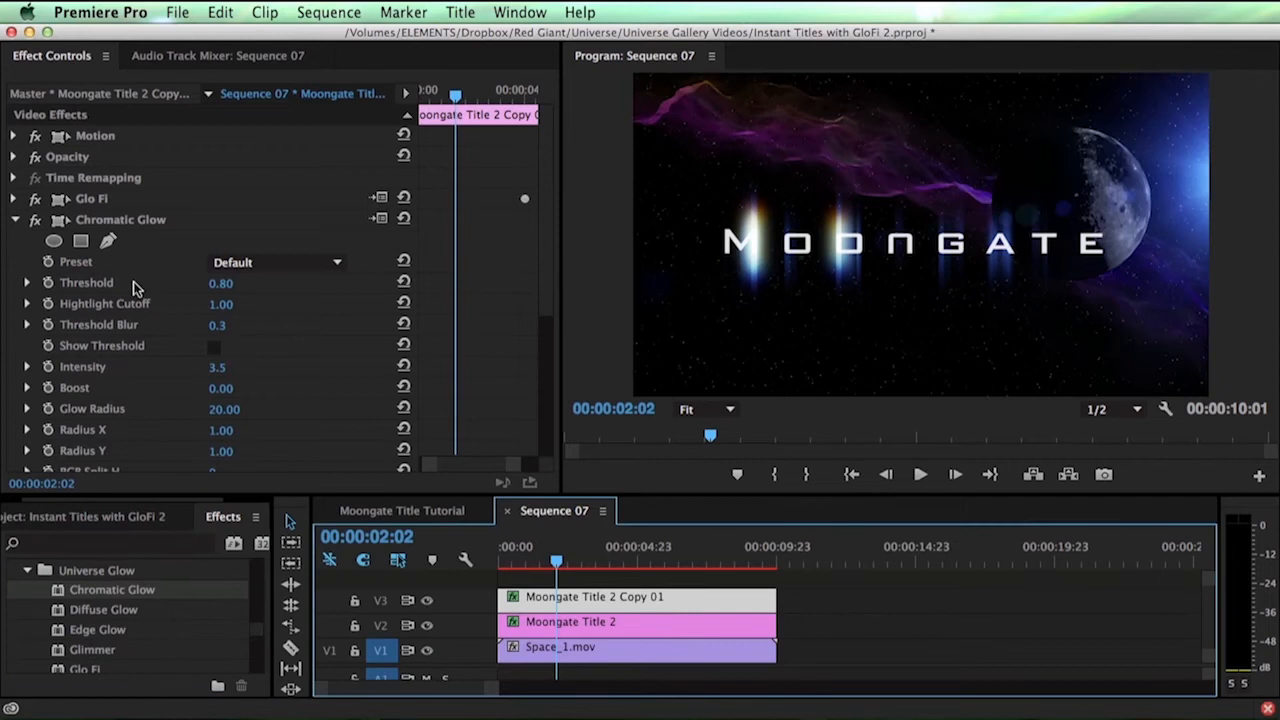
click(215, 284)
mouse_move(221, 284)
mouse_down()
mouse_move(235, 284)
mouse_move(216, 284)
mouse_up()
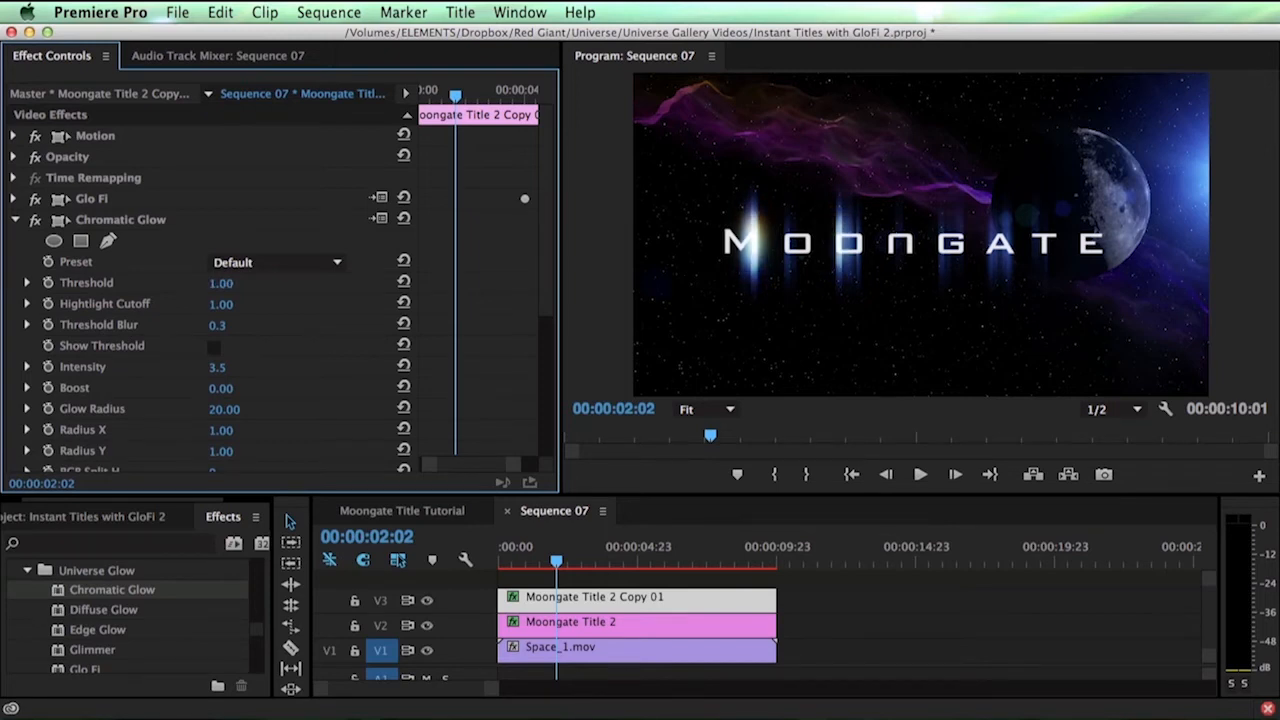
drag(221, 284, 213, 284)
click(230, 365)
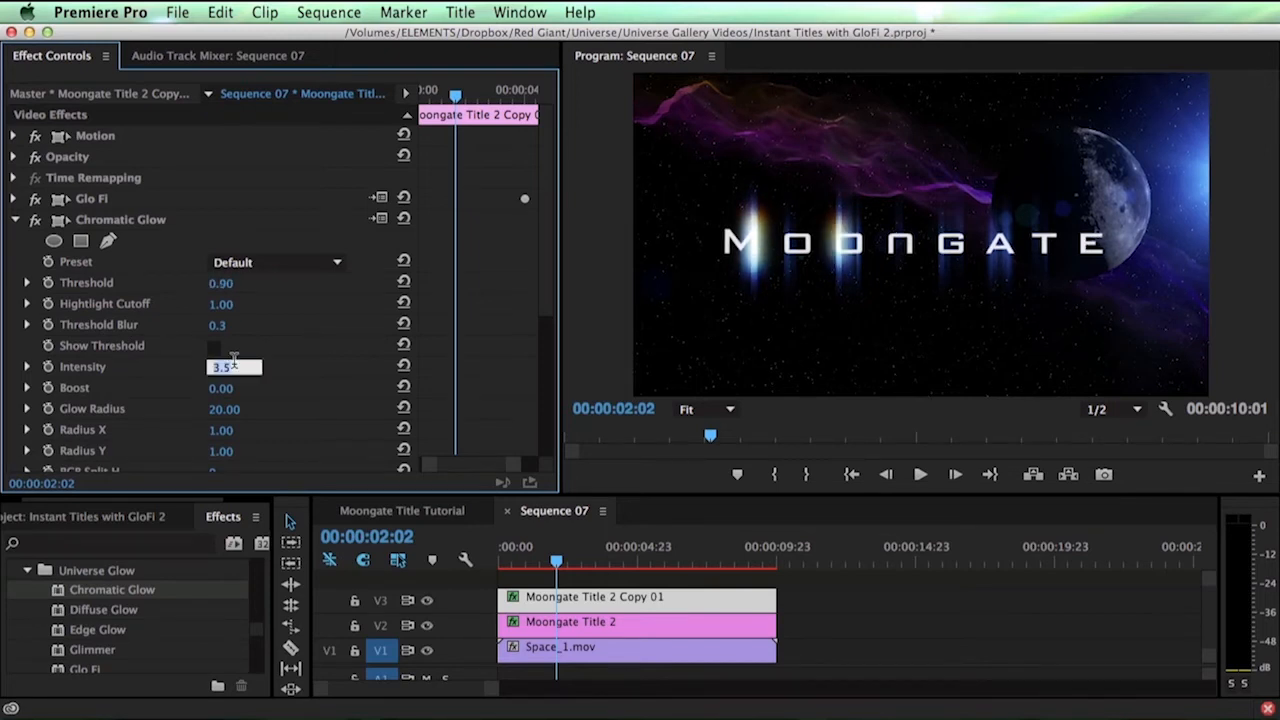
key(Return)
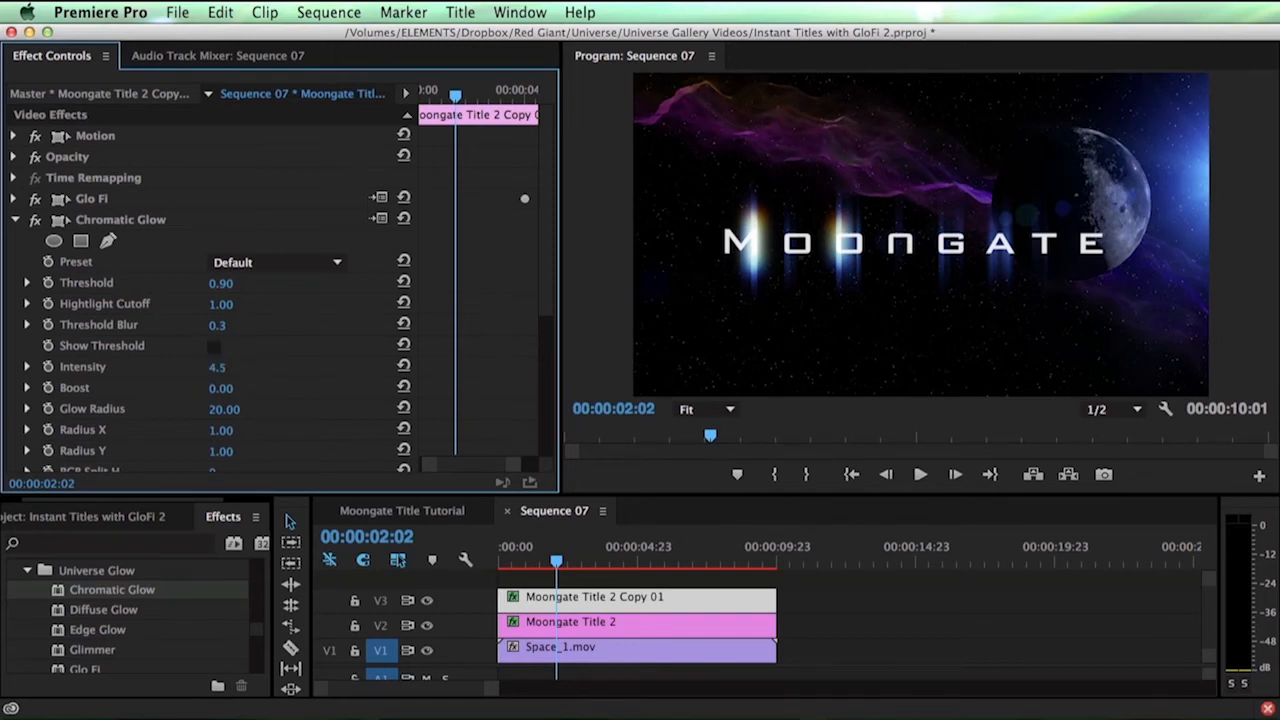
- Play back the layered title over the space background and return the playhead to the start of the sequence
key(space)
key(grave)
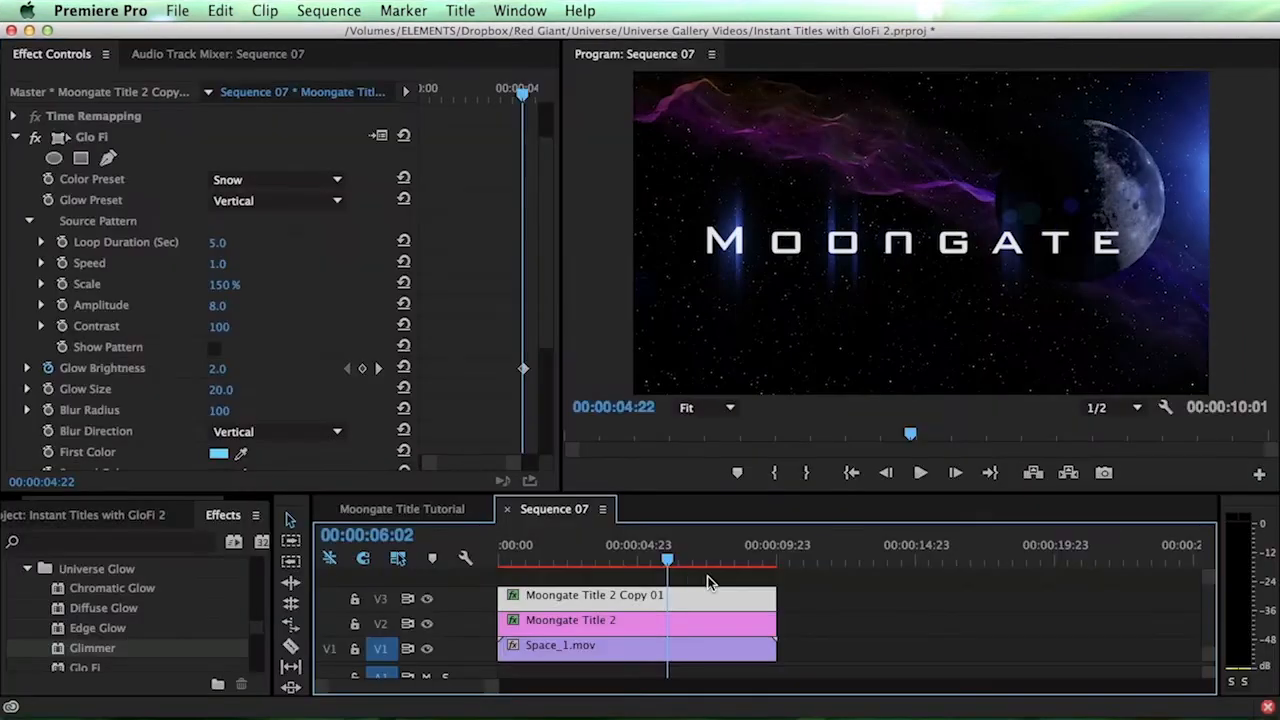
drag(707, 575, 409, 547)
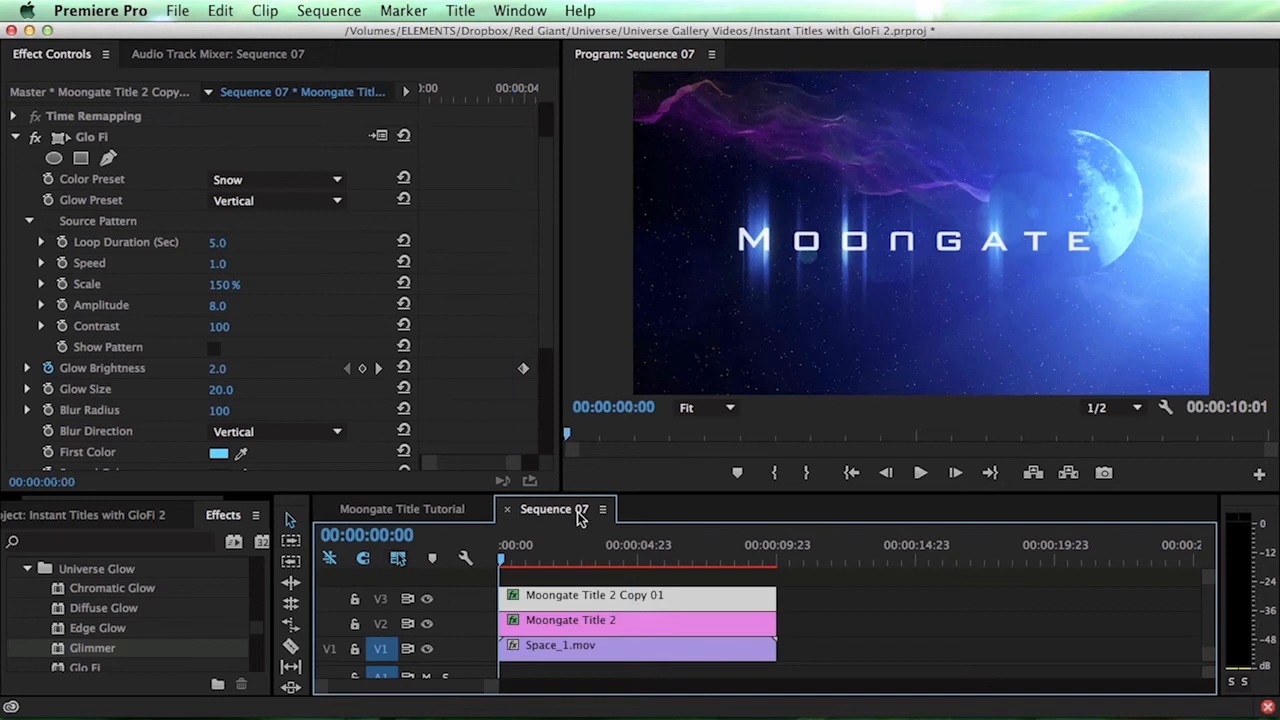
- Hide V3 and raise the Glo Fi Glow Brightness of Moongate Title 2 to 3.8
click(426, 598)
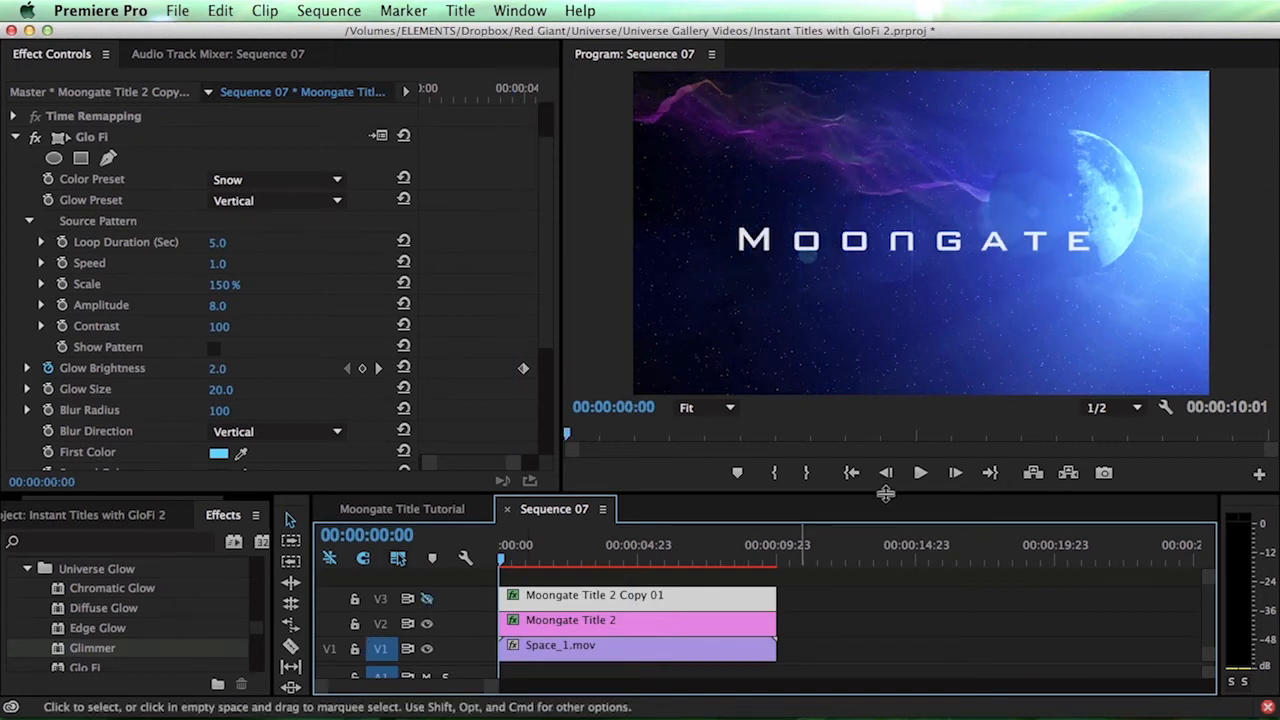
click(568, 596)
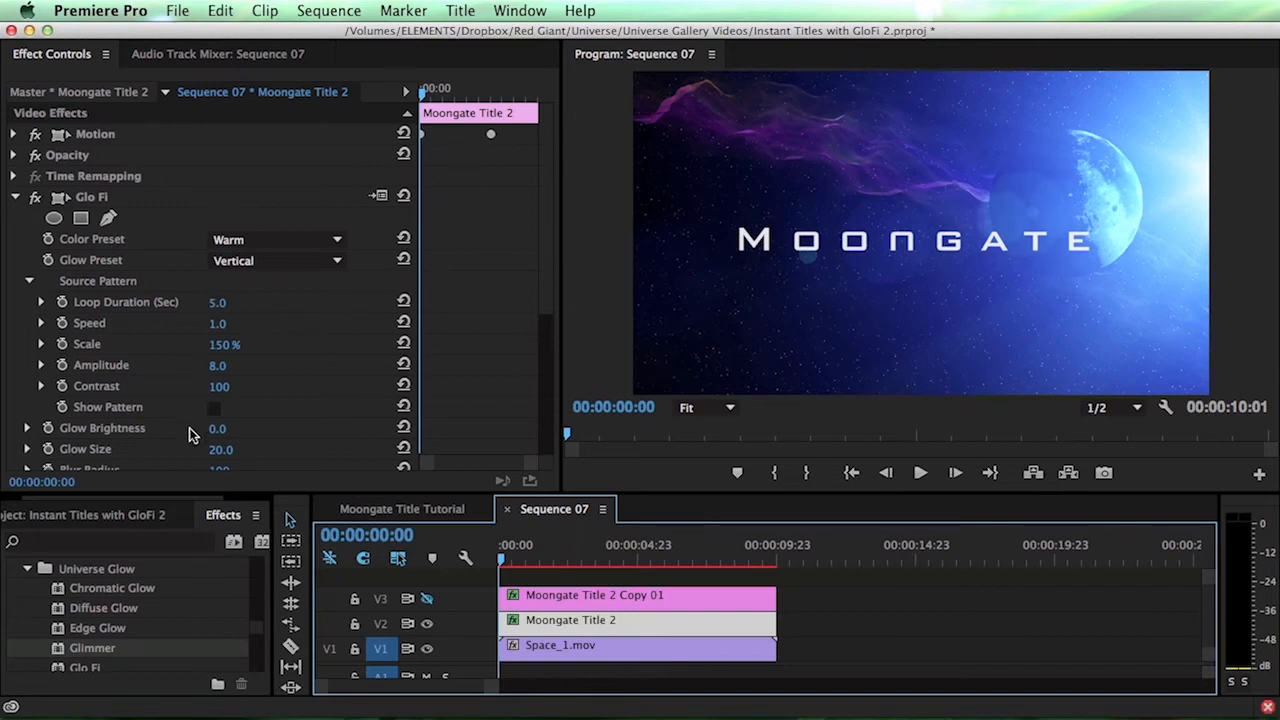
click(238, 428)
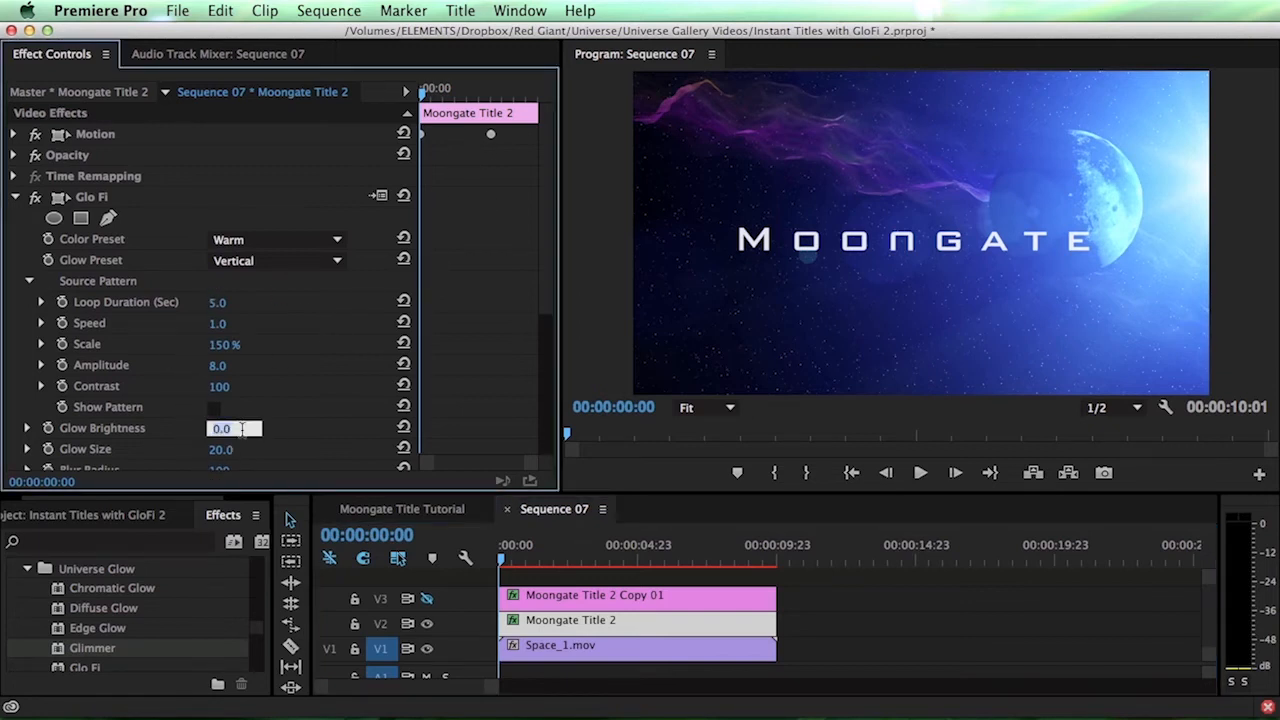
text(1)
key(Return)
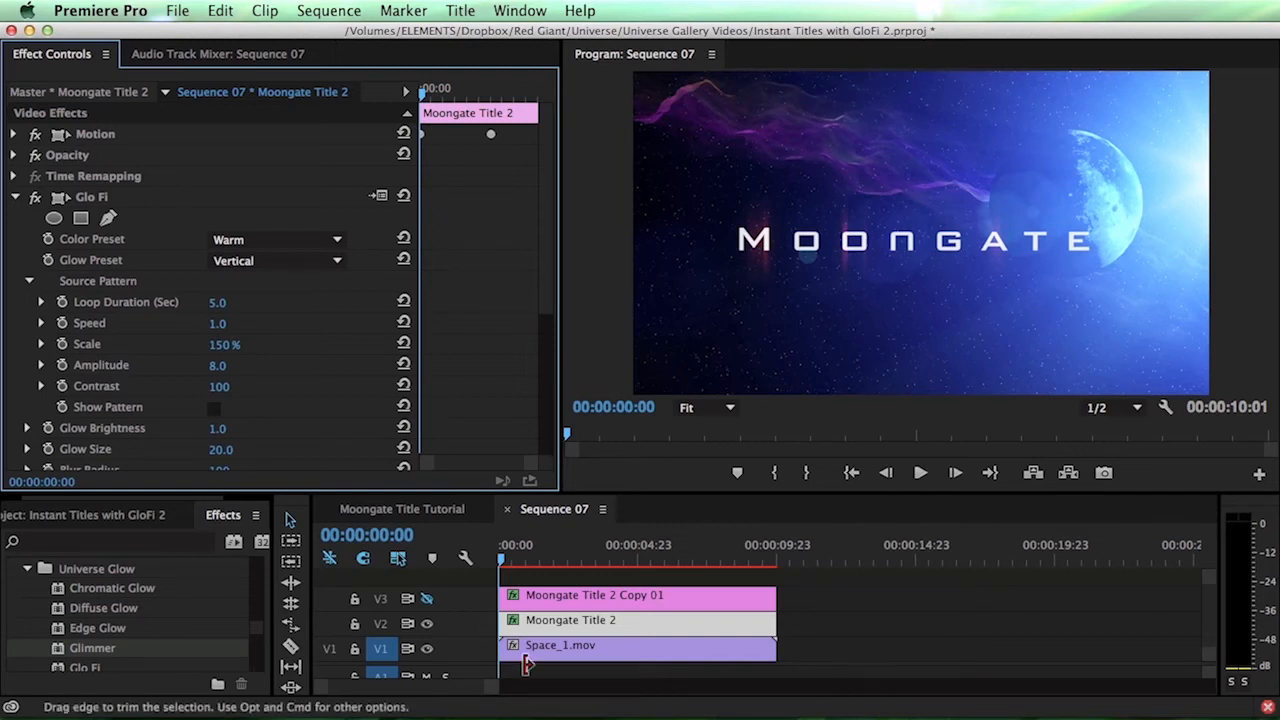
drag(219, 430, 247, 430)
- Show V3, move to 00:00:02:05 and toggle the visibility of V2 to compare the title with and without its warm glow
click(427, 598)
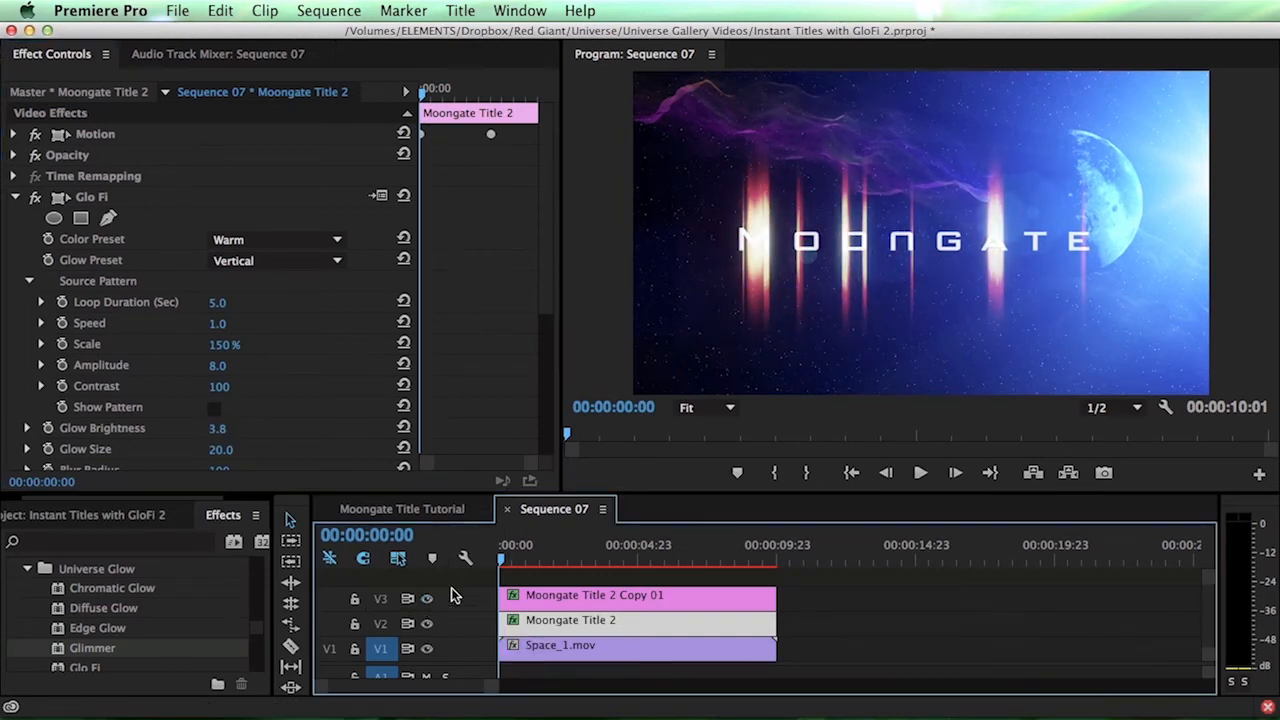
click(543, 553)
drag(543, 553, 559, 553)
click(427, 623)
click(427, 623)
click(427, 623)
click(427, 623)
click(427, 623)
click(427, 623)
click(427, 623)
click(427, 623)
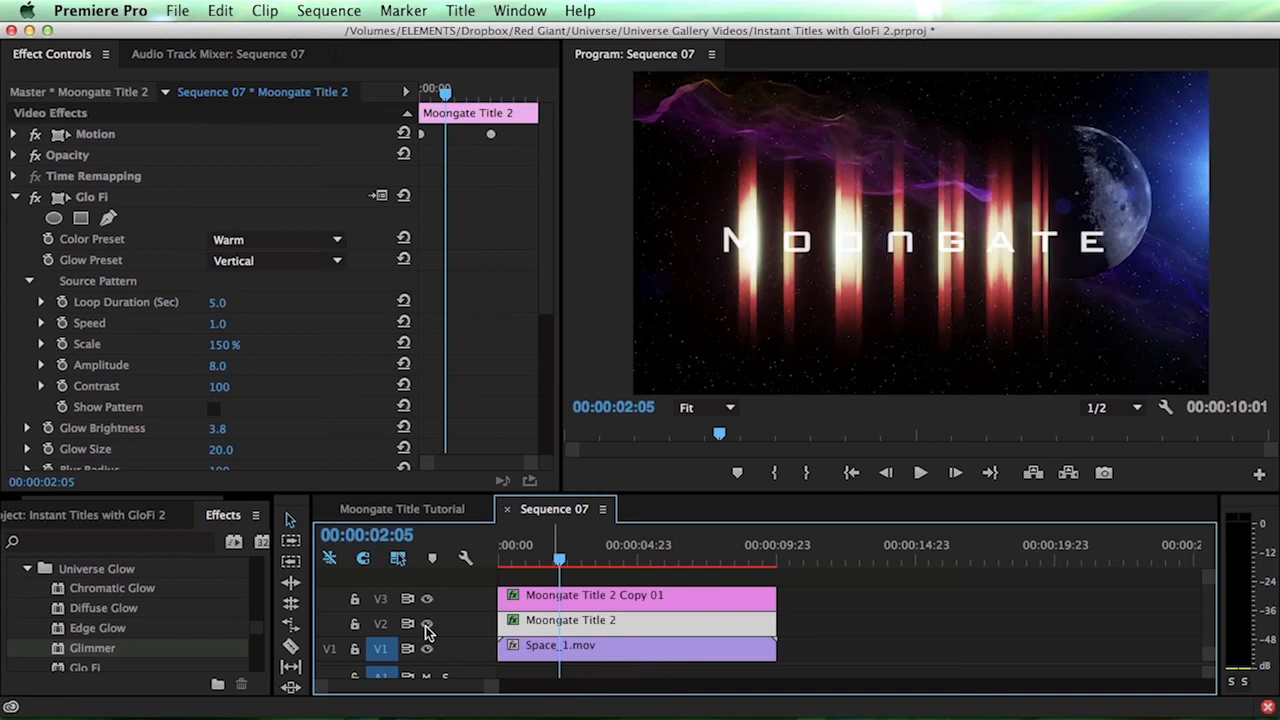
- Show V2 without V3 and turn on Show Pattern in the Glo Fi settings of Moongate Title 2
click(427, 623)
click(427, 598)
click(427, 623)
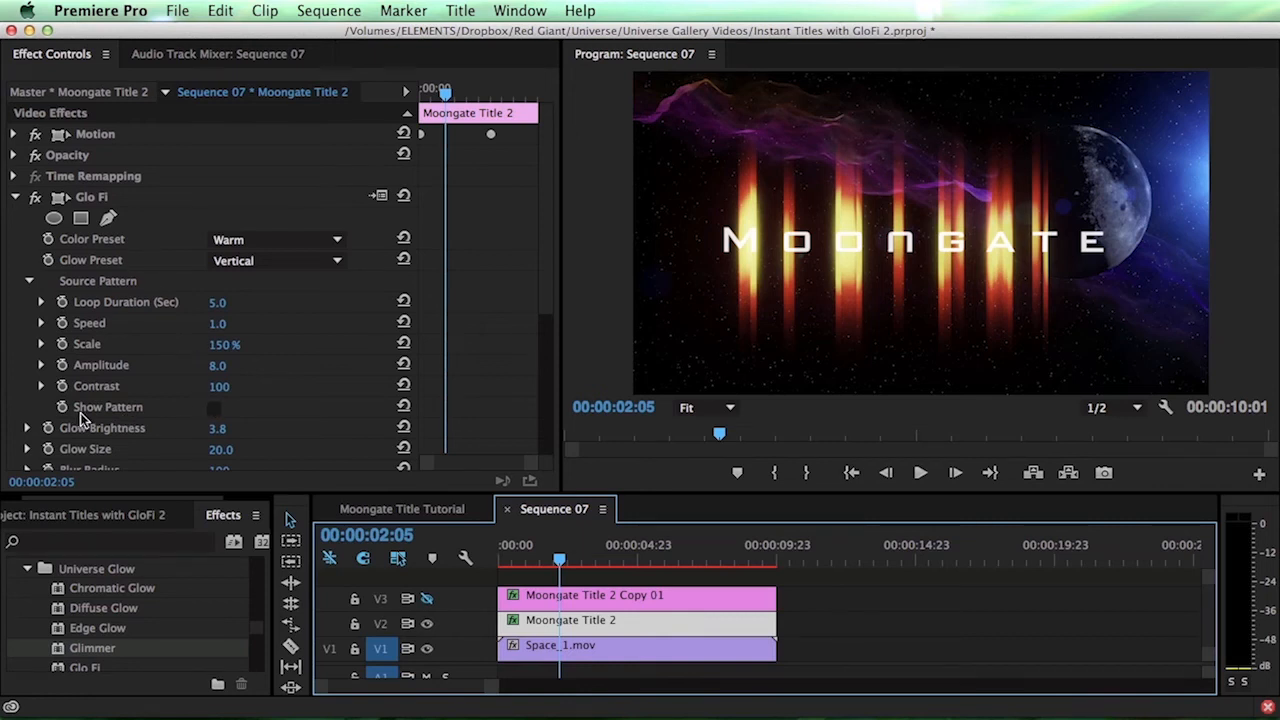
click(214, 408)
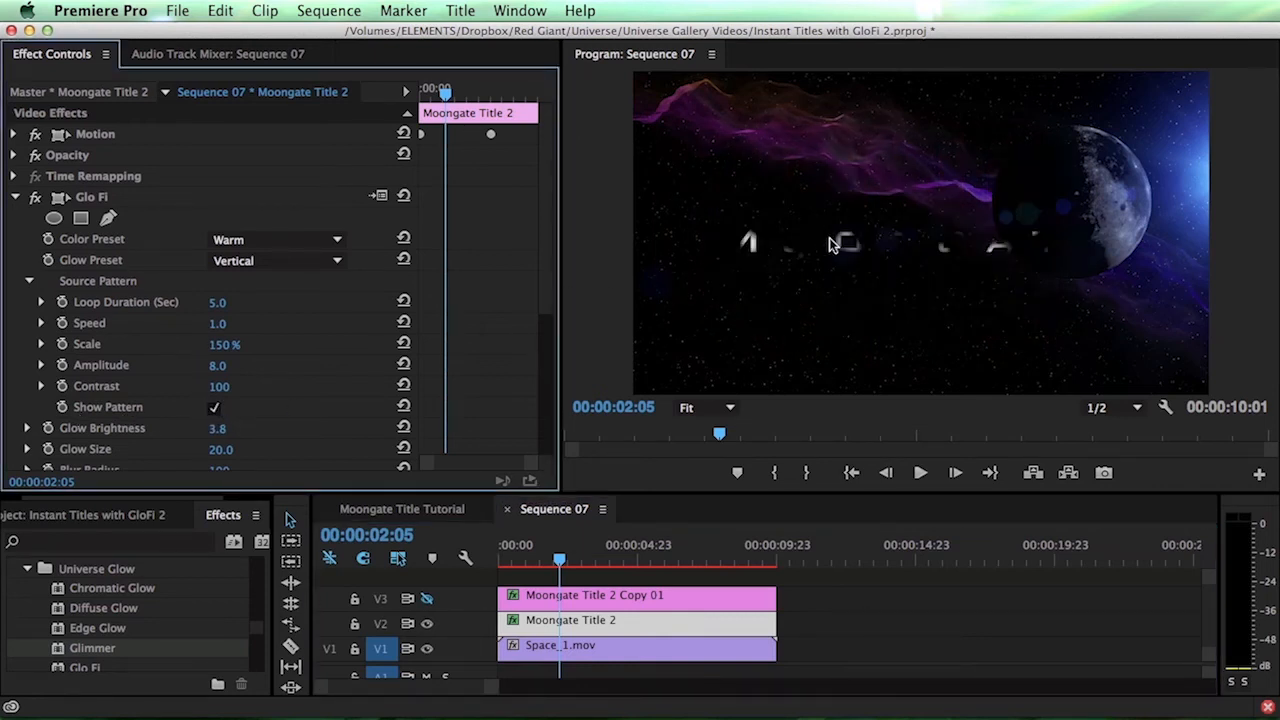
- Scrub the patterned title to 00:00:02:14 to check it with the V3 glow, and hide V1 and V3 to isolate the pattern
mouse_move(570, 556)
mouse_down()
mouse_move(523, 556)
mouse_move(627, 556)
mouse_move(567, 556)
mouse_up()
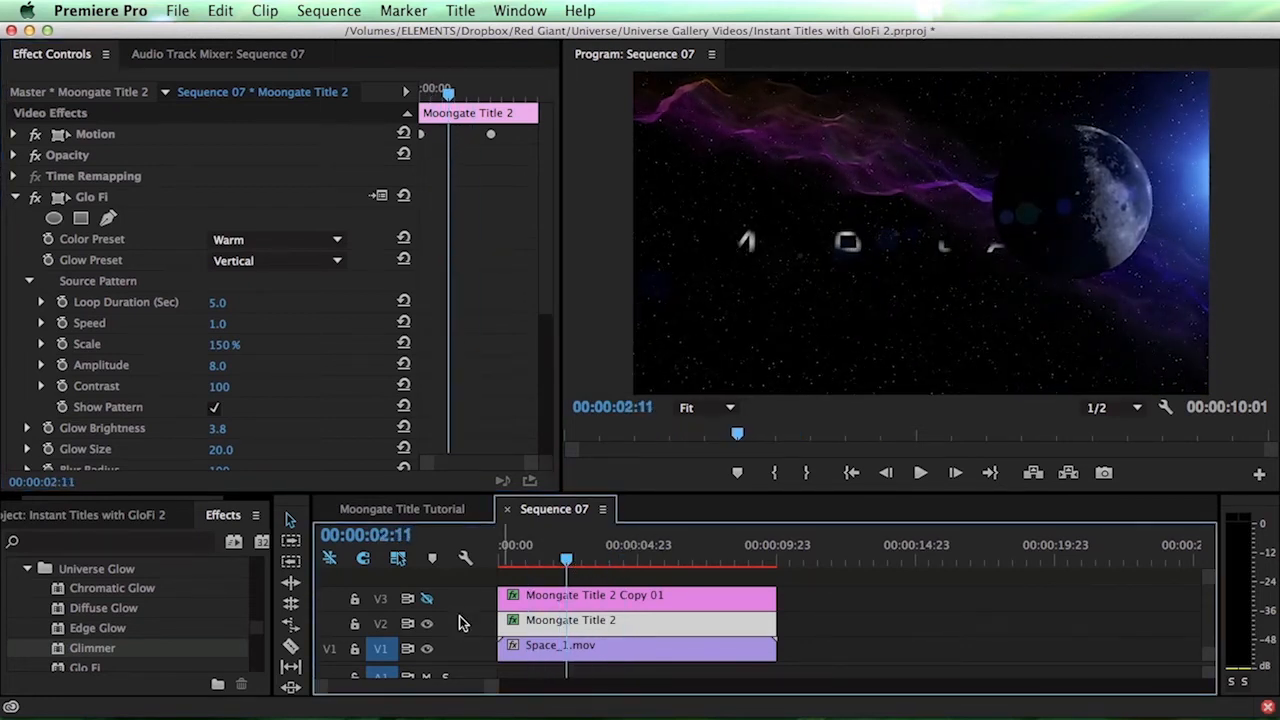
click(517, 559)
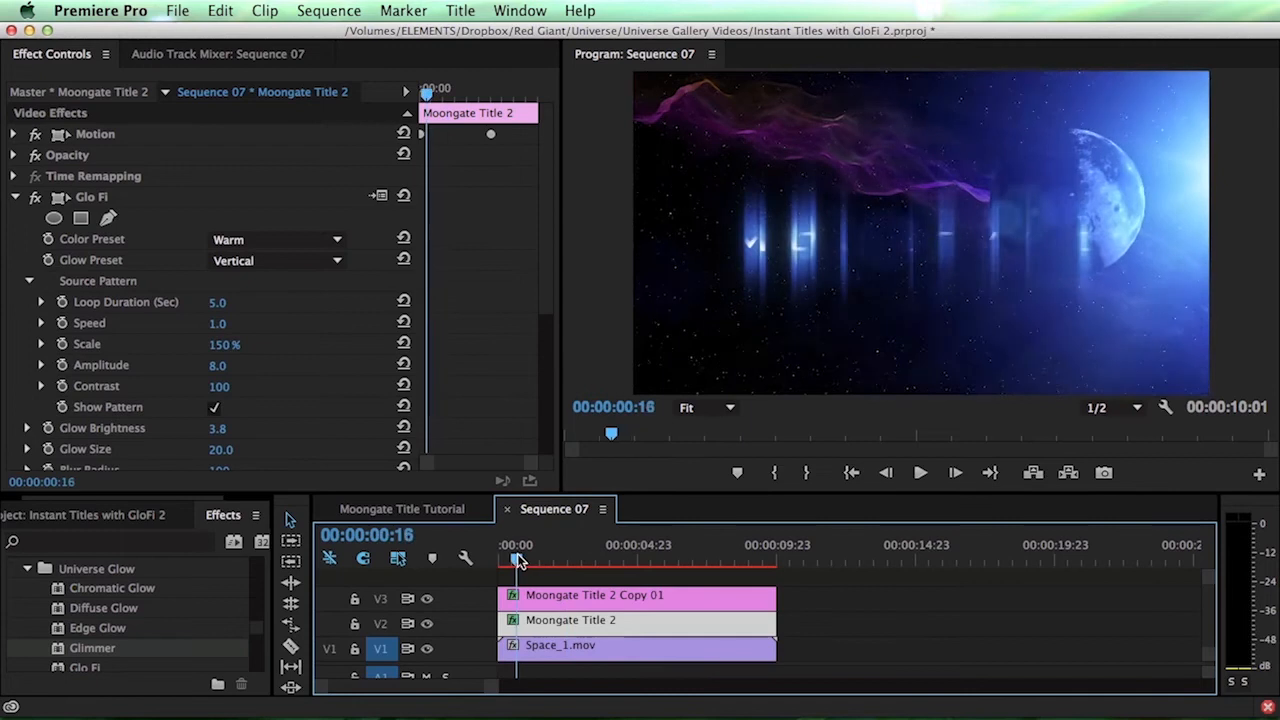
drag(523, 561, 571, 597)
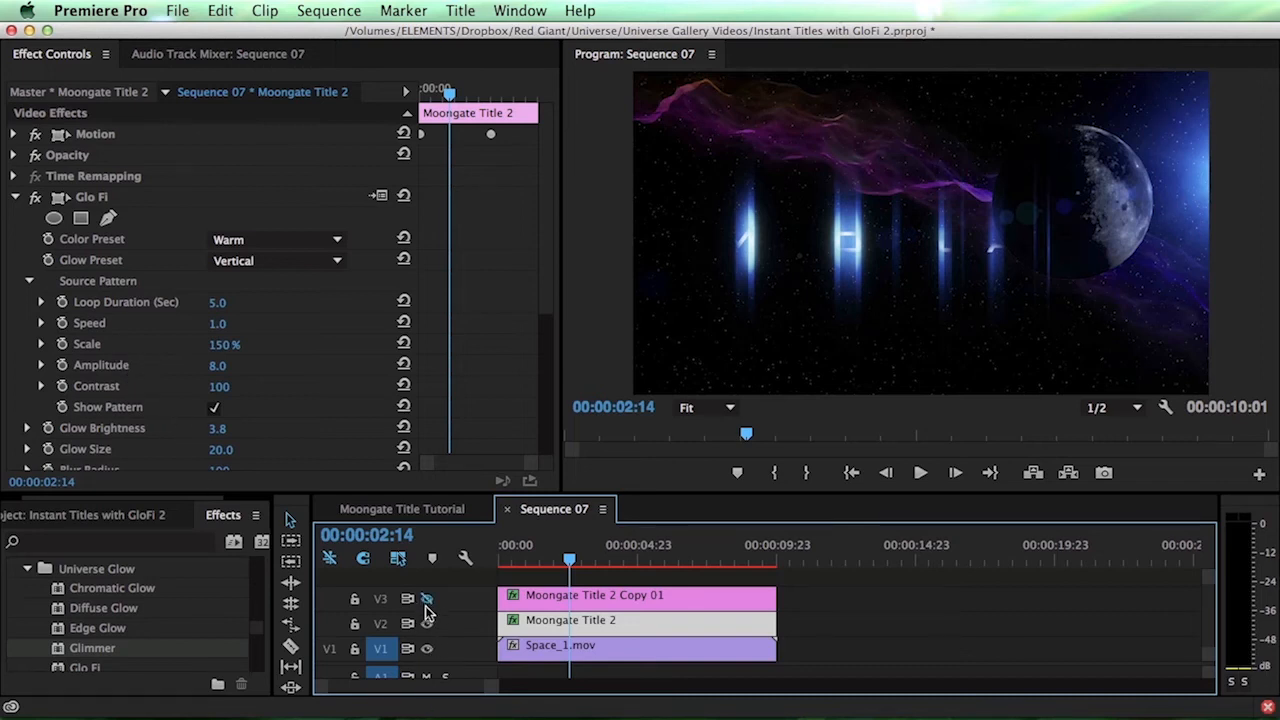
click(426, 648)
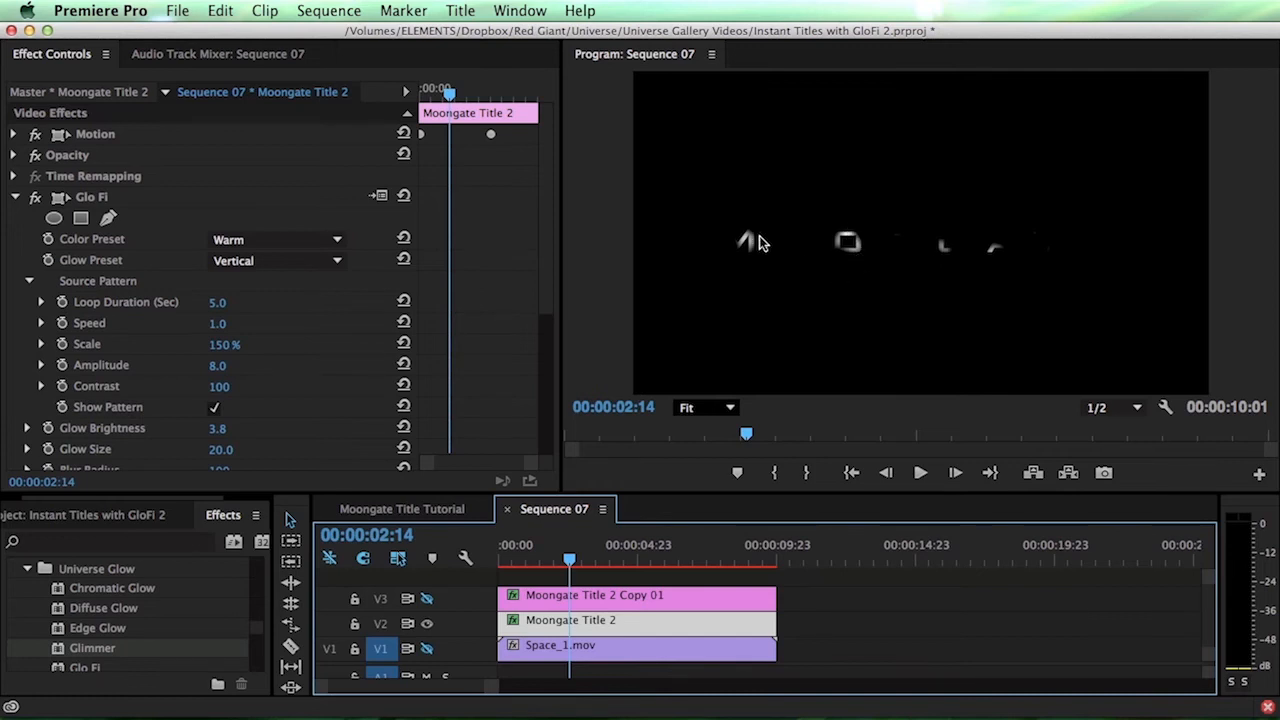
- Try Glo Fi Amplitude values of 0.0 and 20.0 and different Contrast values on Moongate Title 2 to compare the pattern
mouse_move(222, 372)
mouse_down()
mouse_move(245, 372)
mouse_move(205, 372)
mouse_up()
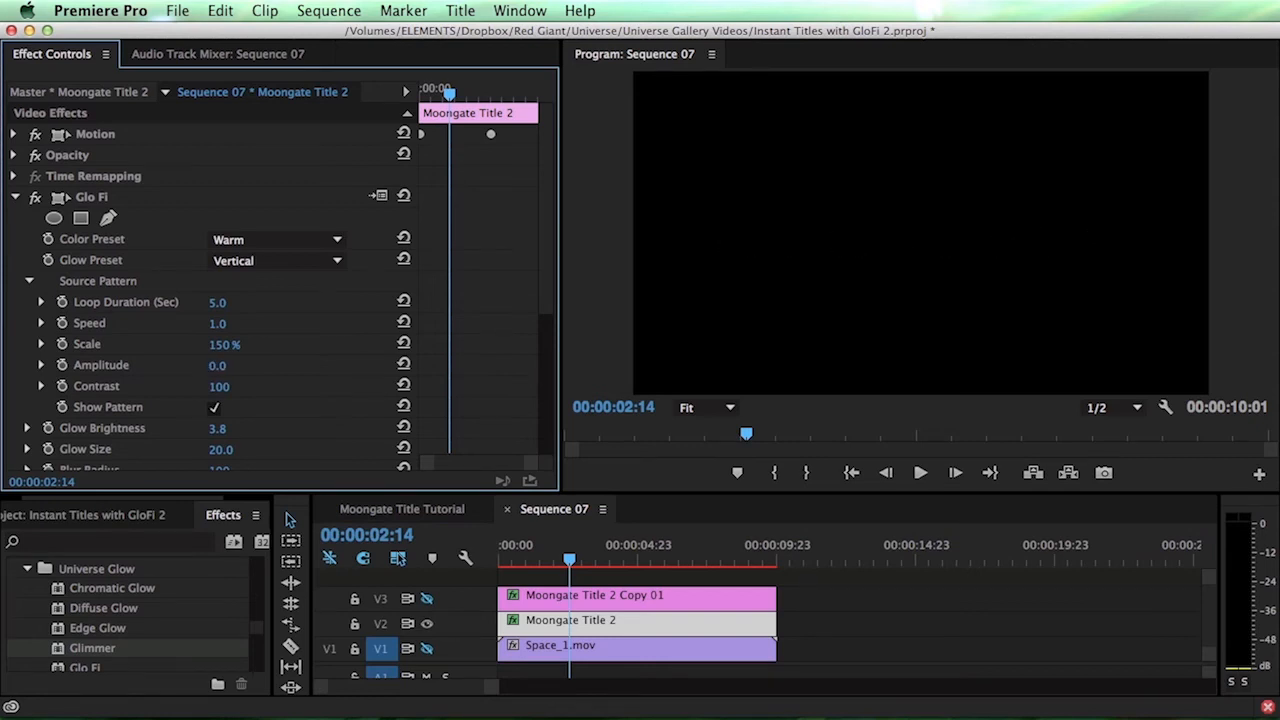
drag(205, 372, 245, 372)
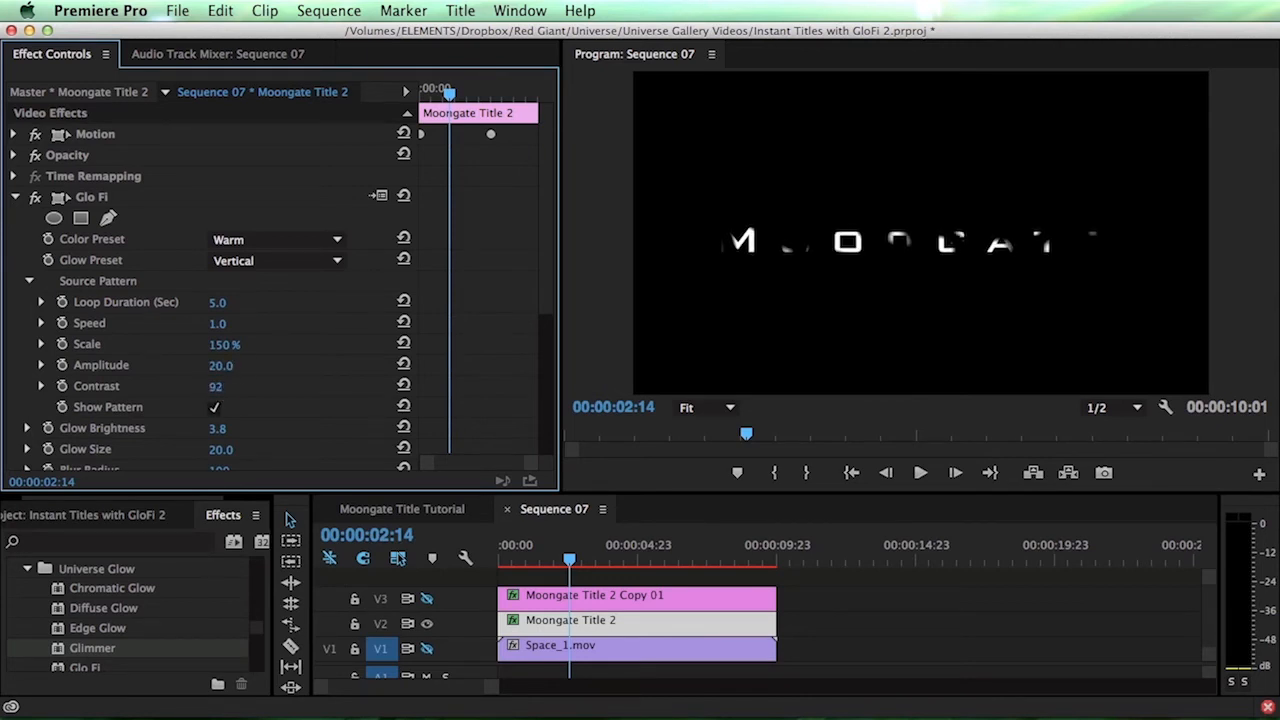
drag(216, 387, 79, 387)
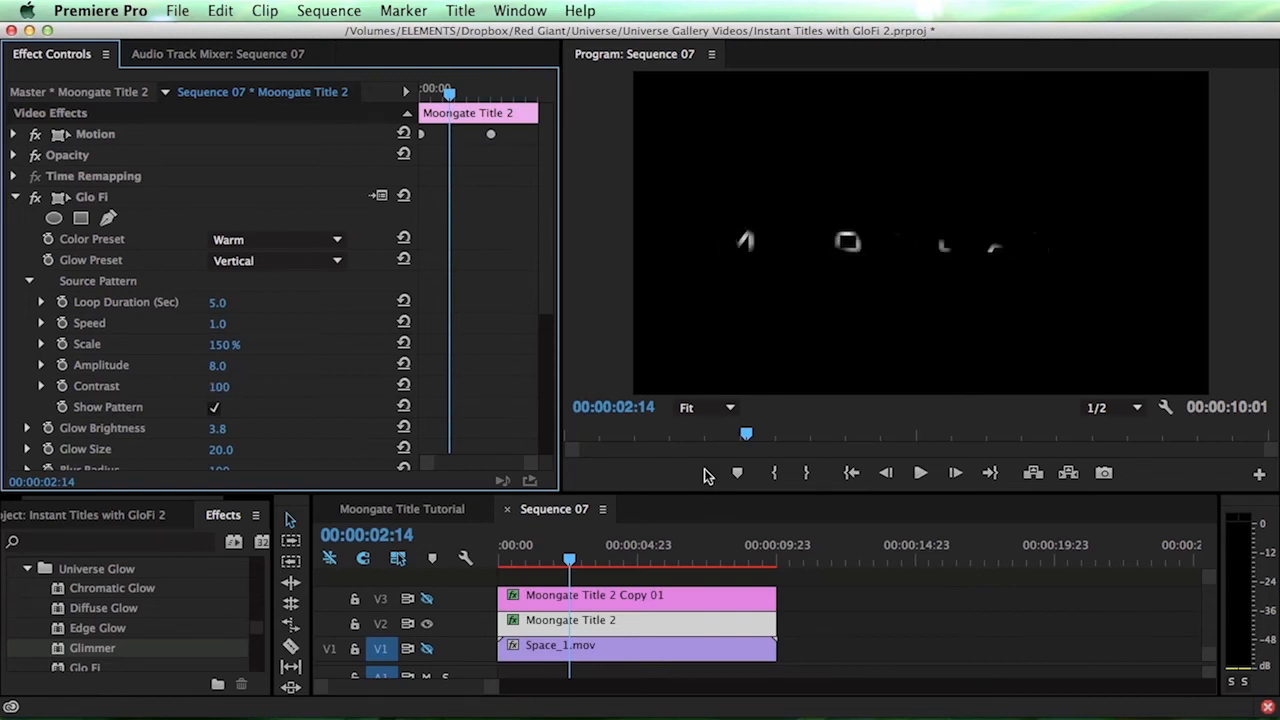
- At 00:00:04:00, start Amplitude and Contrast keyframes in the Glo Fi of Moongate Title 2 with Amplitude 11.0 and Contrast -88
drag(565, 565, 604, 583)
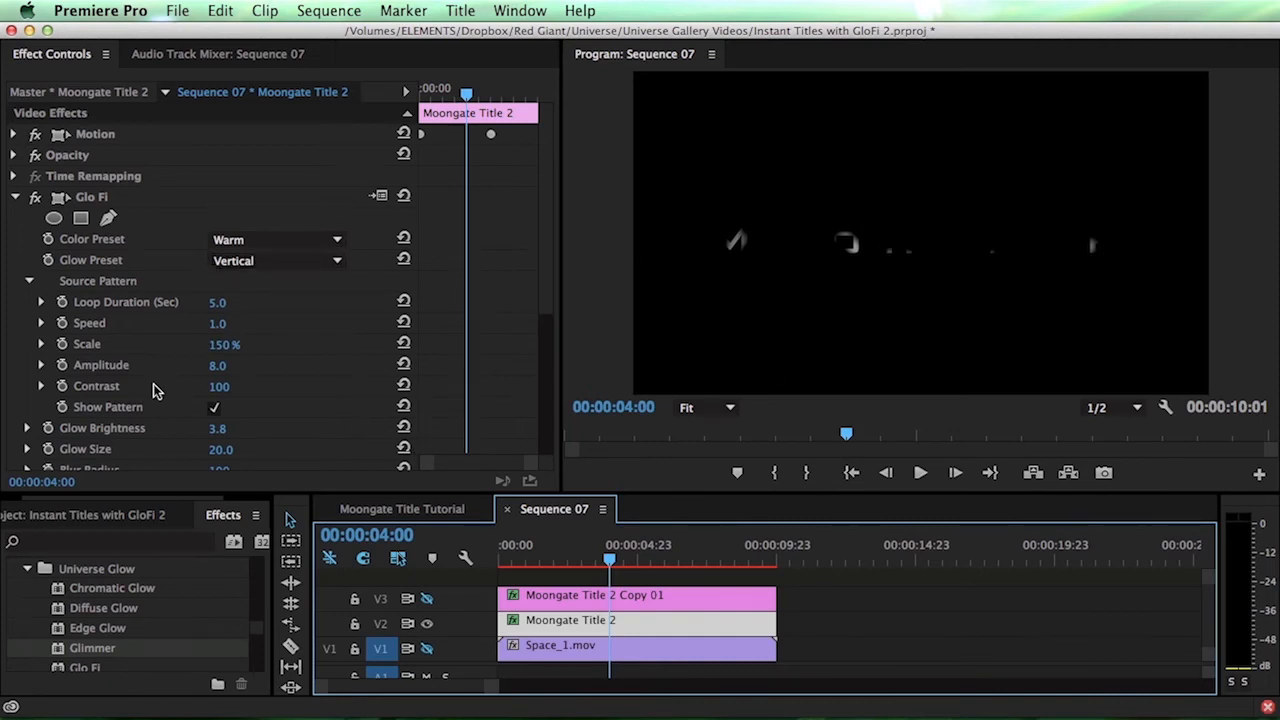
click(64, 386)
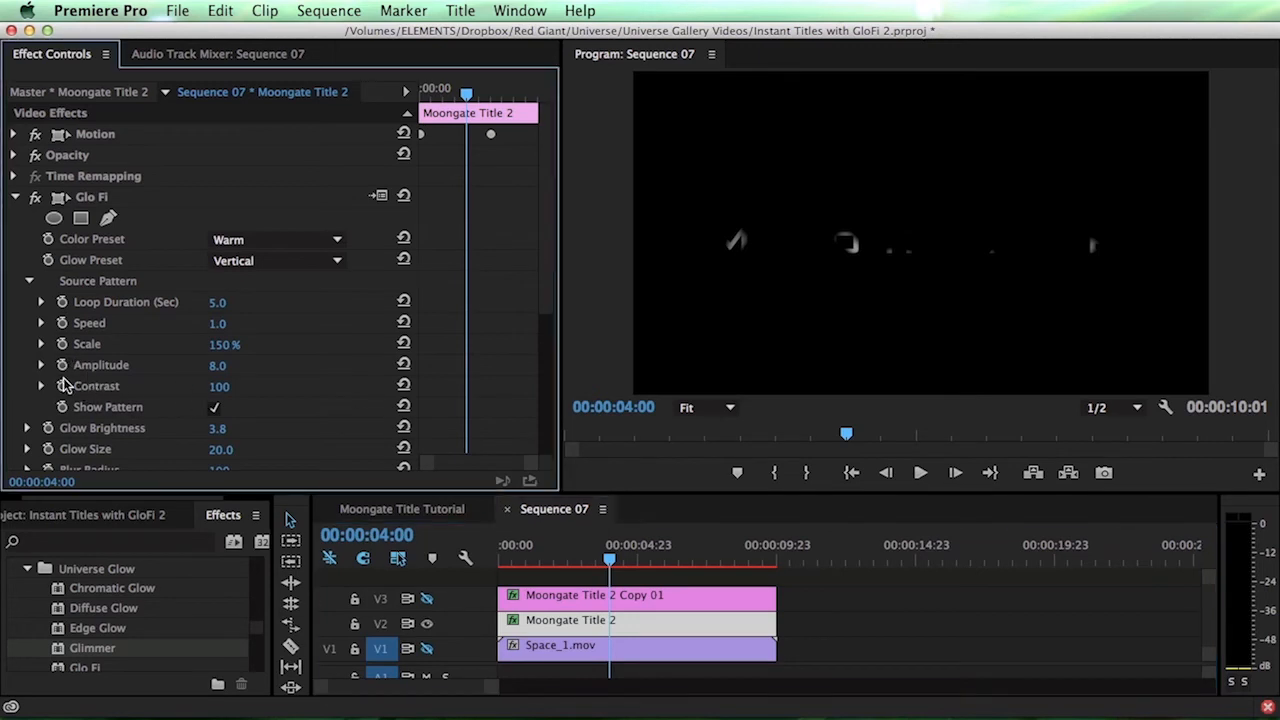
click(62, 365)
click(63, 386)
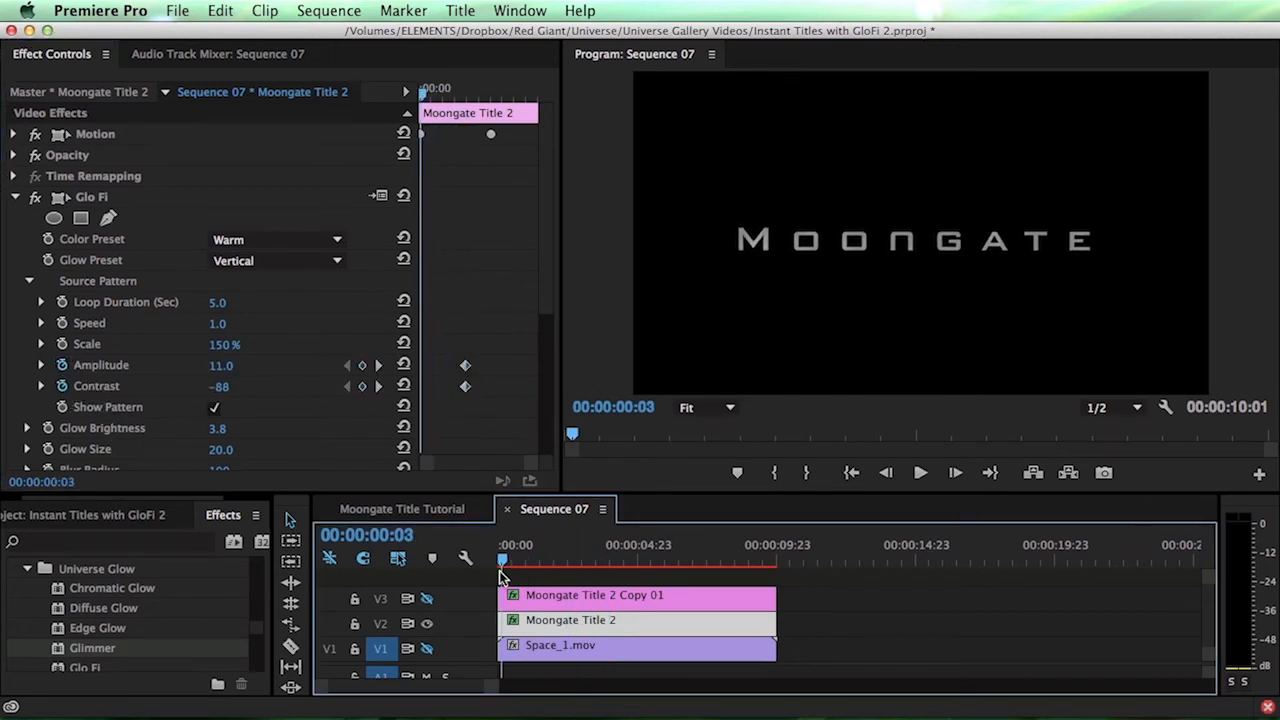
- At 00:00:00:00, keyframe the Glo Fi pattern of Moongate Title 2 with Contrast 86 and Amplitude 3.0
drag(500, 572, 484, 571)
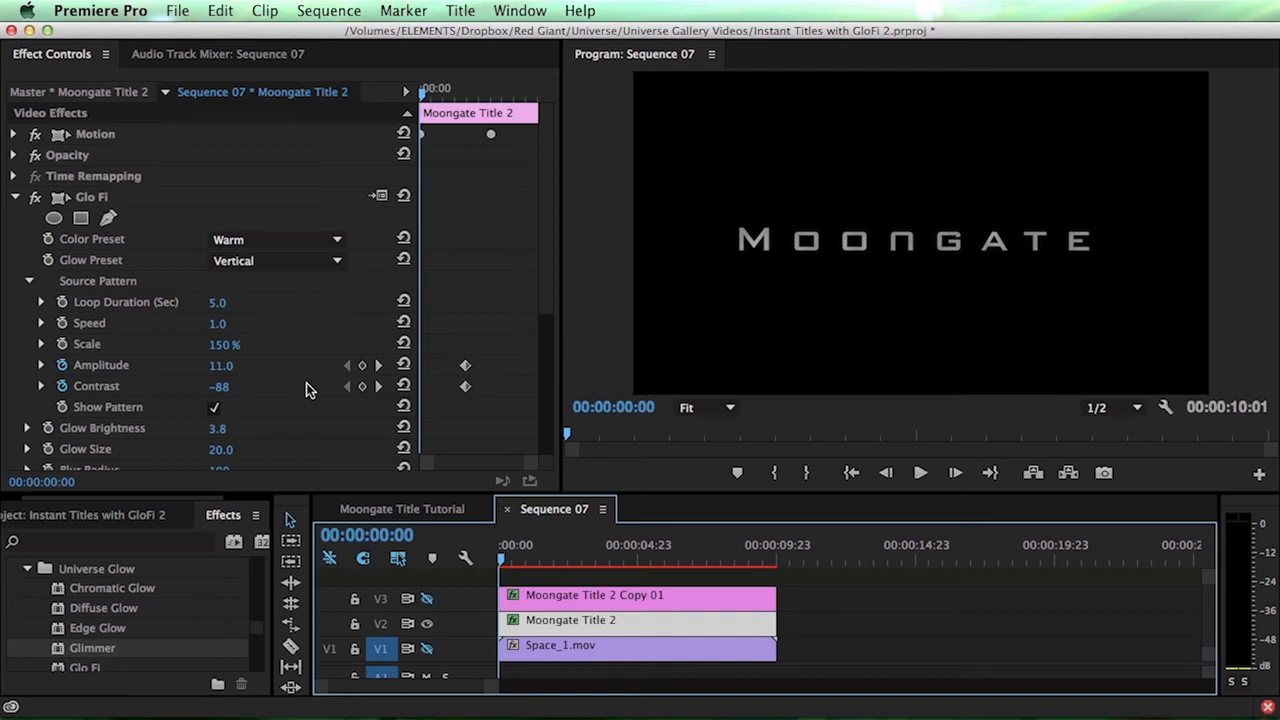
drag(243, 392, 333, 392)
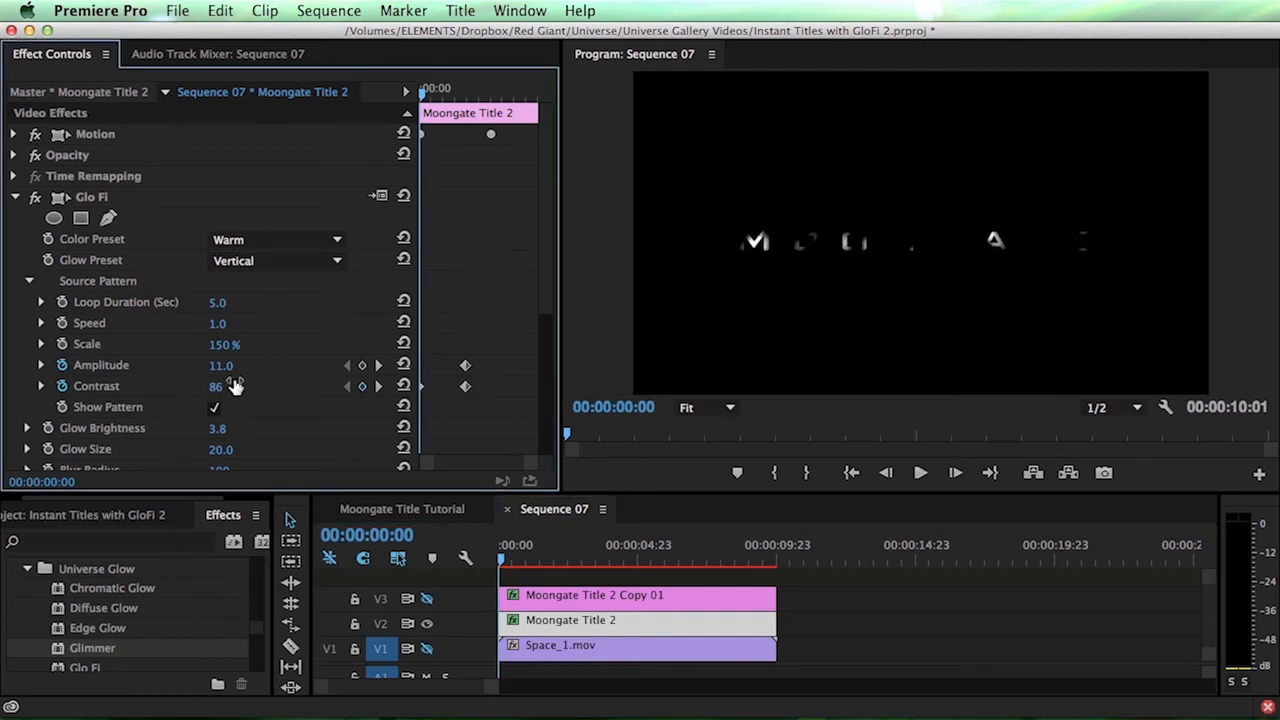
mouse_move(226, 370)
mouse_down()
mouse_move(240, 370)
mouse_move(212, 365)
mouse_up()
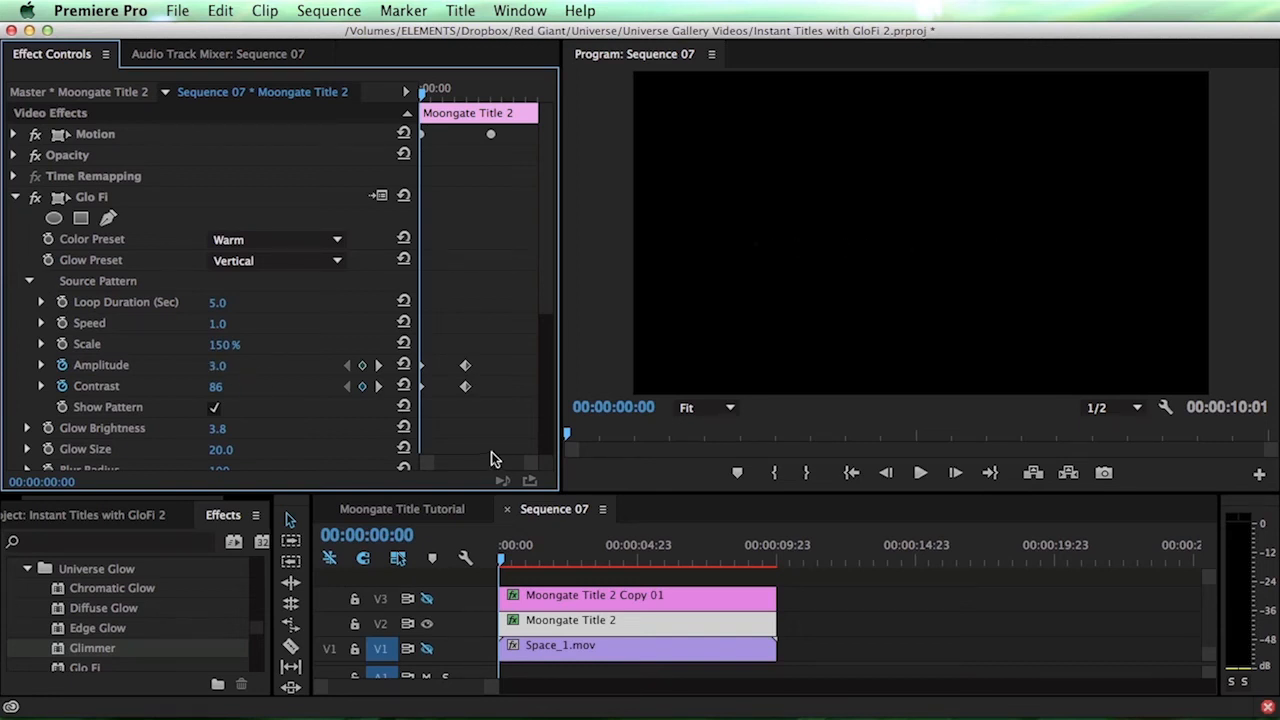
- At 00:00:01:21, add Glo Fi keyframes to Moongate Title 2 with Amplitude 15.0 and Contrast 176
drag(509, 558, 551, 557)
drag(220, 366, 240, 366)
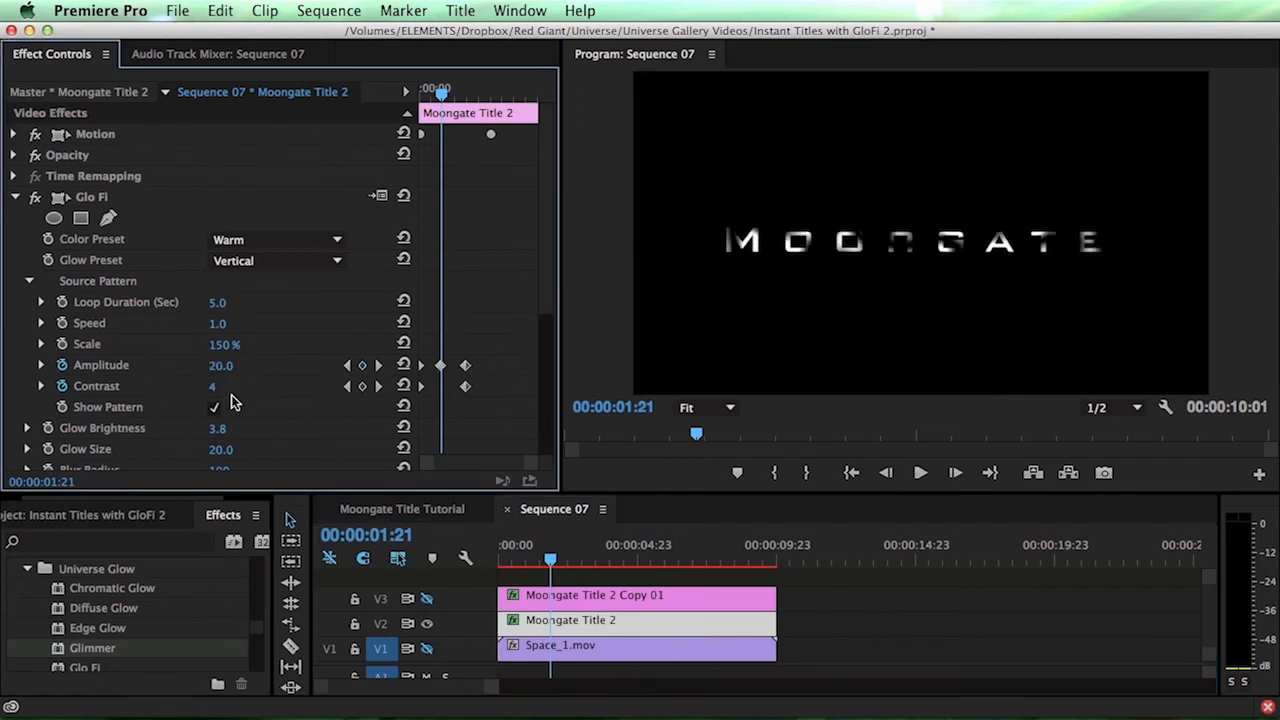
mouse_move(216, 386)
mouse_down()
mouse_move(230, 386)
mouse_move(218, 368)
mouse_up()
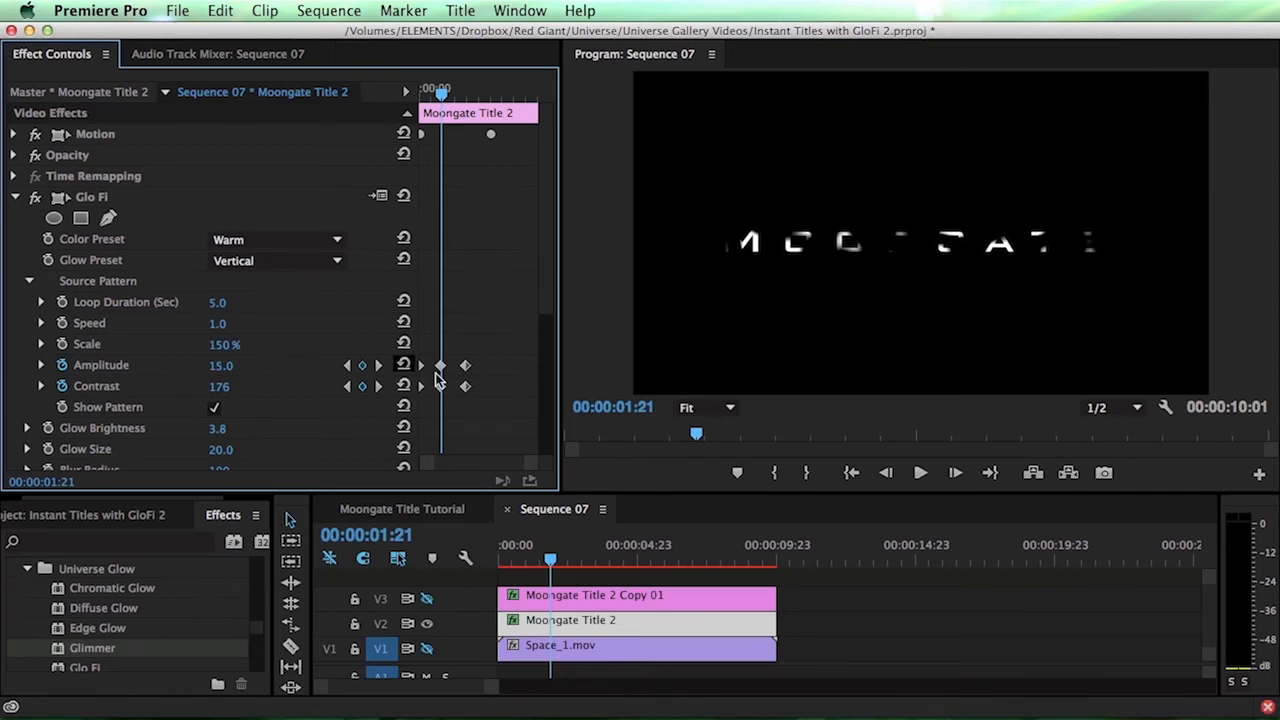
- Show V3 again and scrub to 00:00:05:16 to check the pattern reveal together with the blue glow
drag(549, 560, 552, 560)
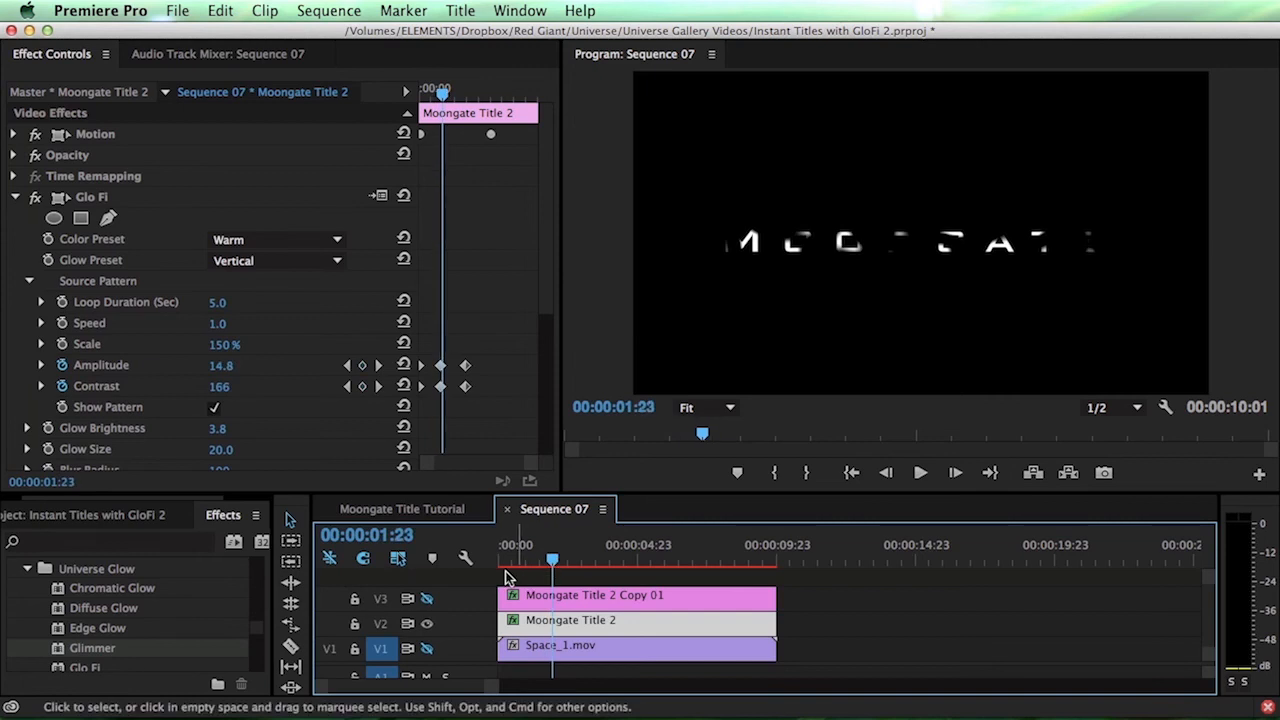
click(426, 599)
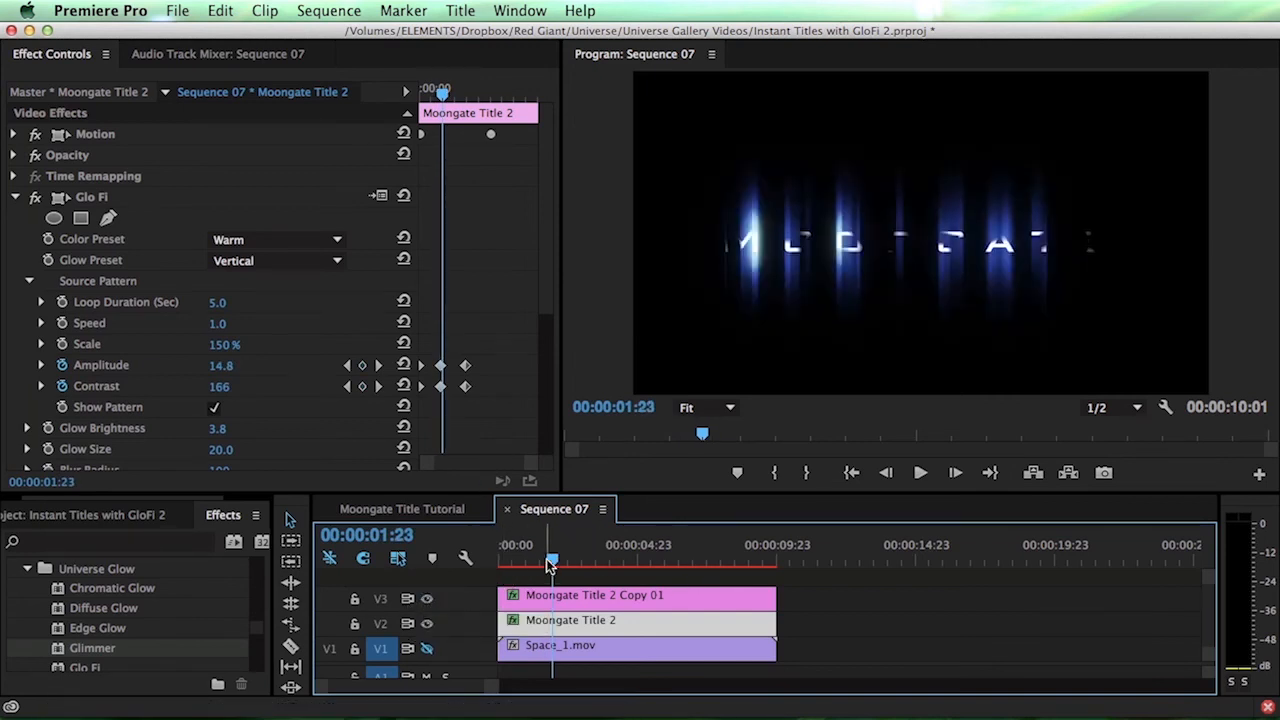
drag(549, 563, 656, 574)
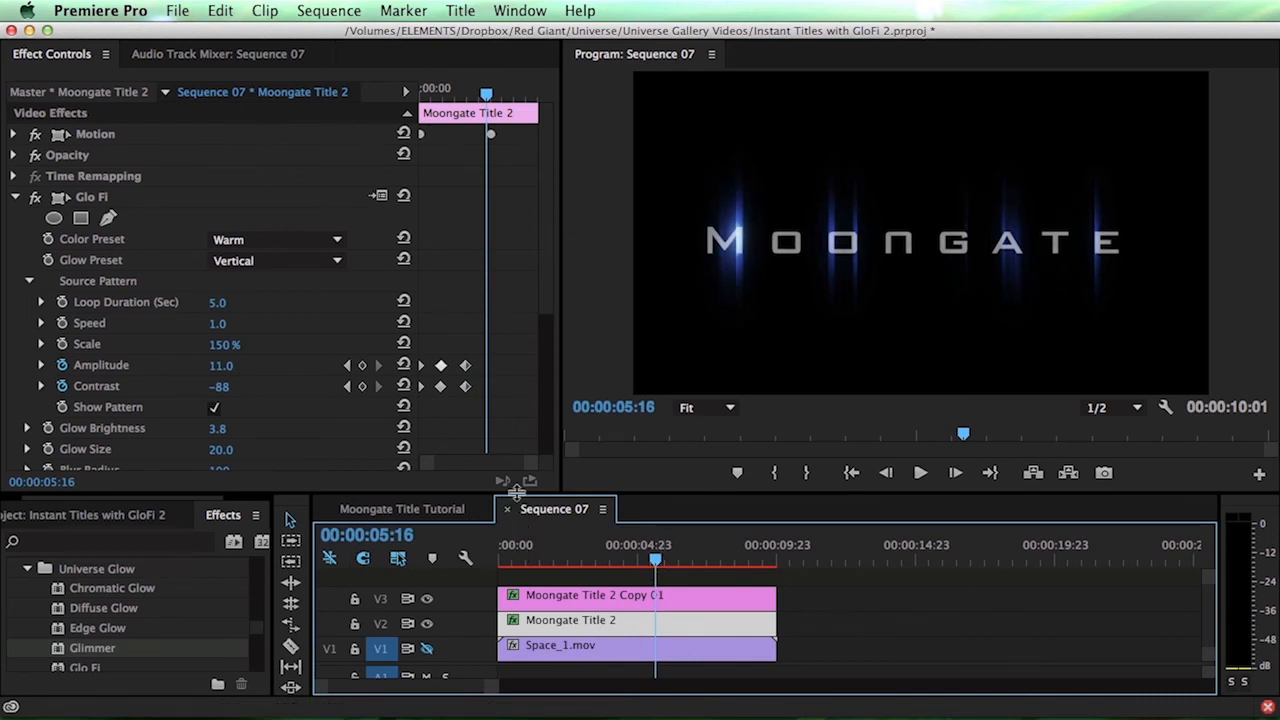
- Copy the Moongate Title 2 clip from V2 onto a new V4 track and remove Glo Fi from the copy
drag(517, 491, 517, 468)
drag(588, 627, 590, 560)
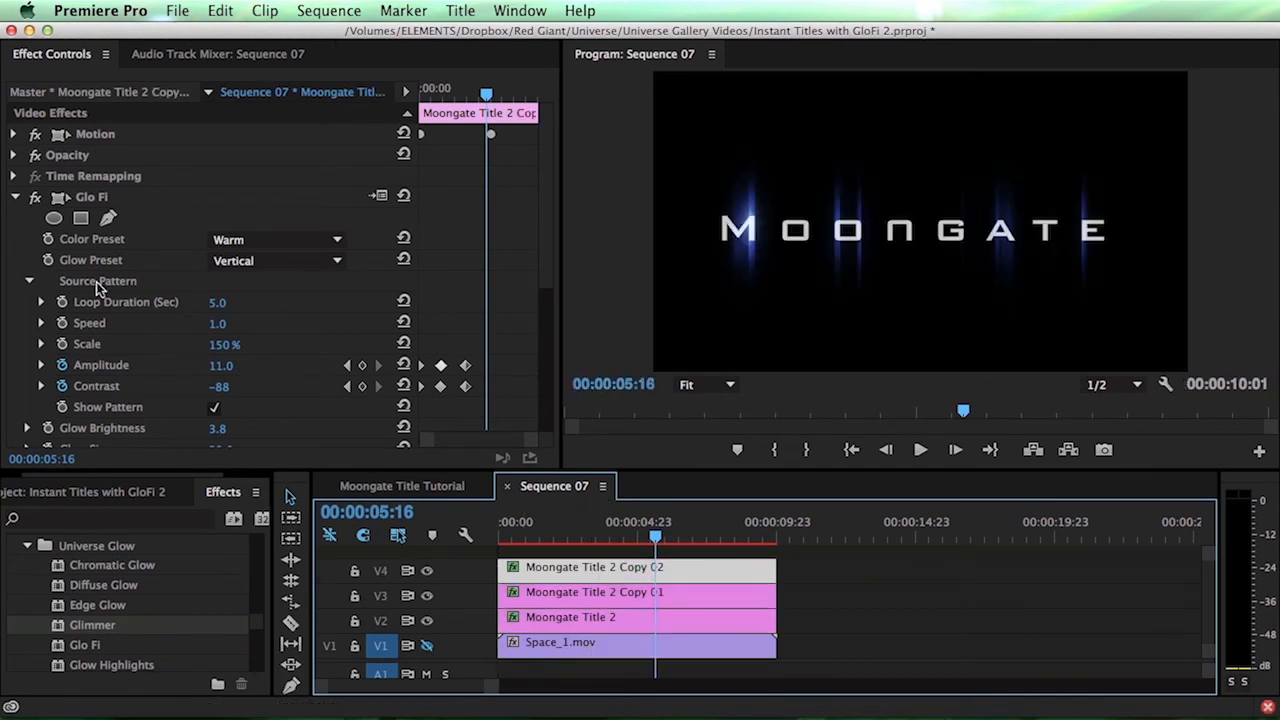
click(67, 200)
key(Delete)
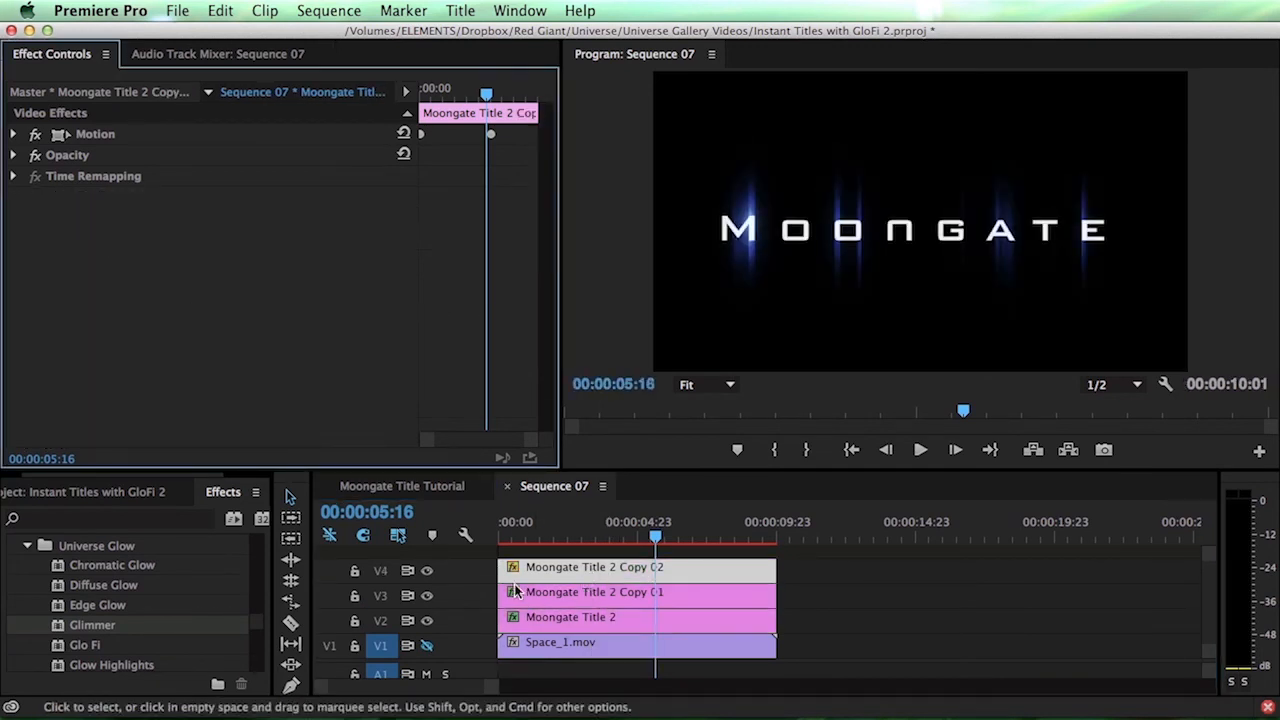
- Trim the start of Moongate Title 2 Copy 02 to 00:00:03:10 and place the playhead at its beginning
drag(508, 574, 592, 568)
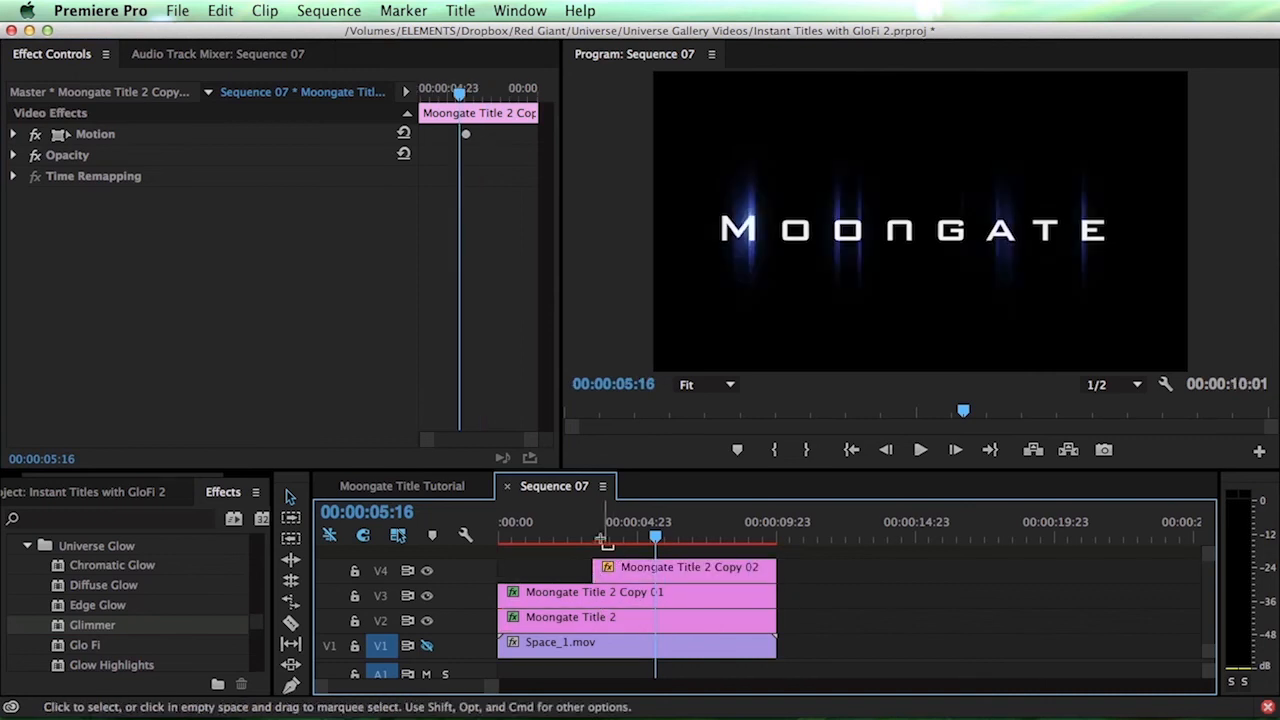
click(593, 537)
click(604, 567)
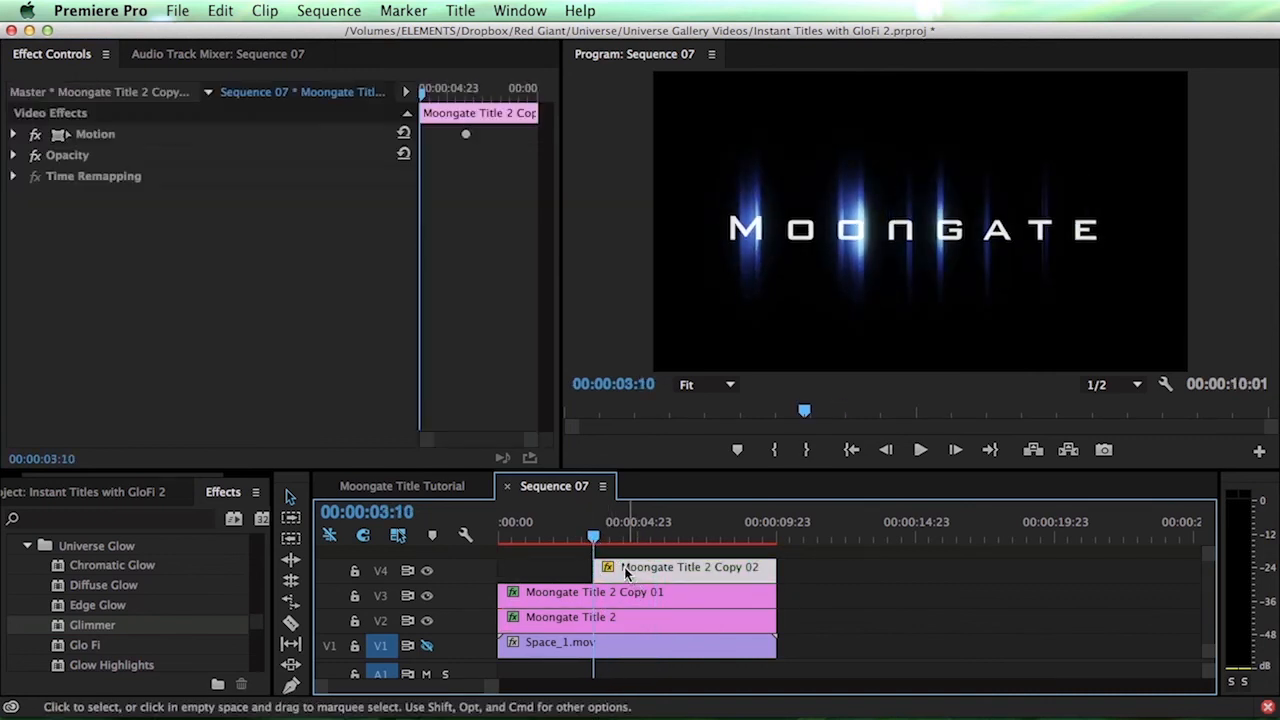
- Fade in Moongate Title 2 Copy 02 with Opacity keyframes of 100% at 00:00:04:10 and 0% at 00:00:03:10
click(15, 155)
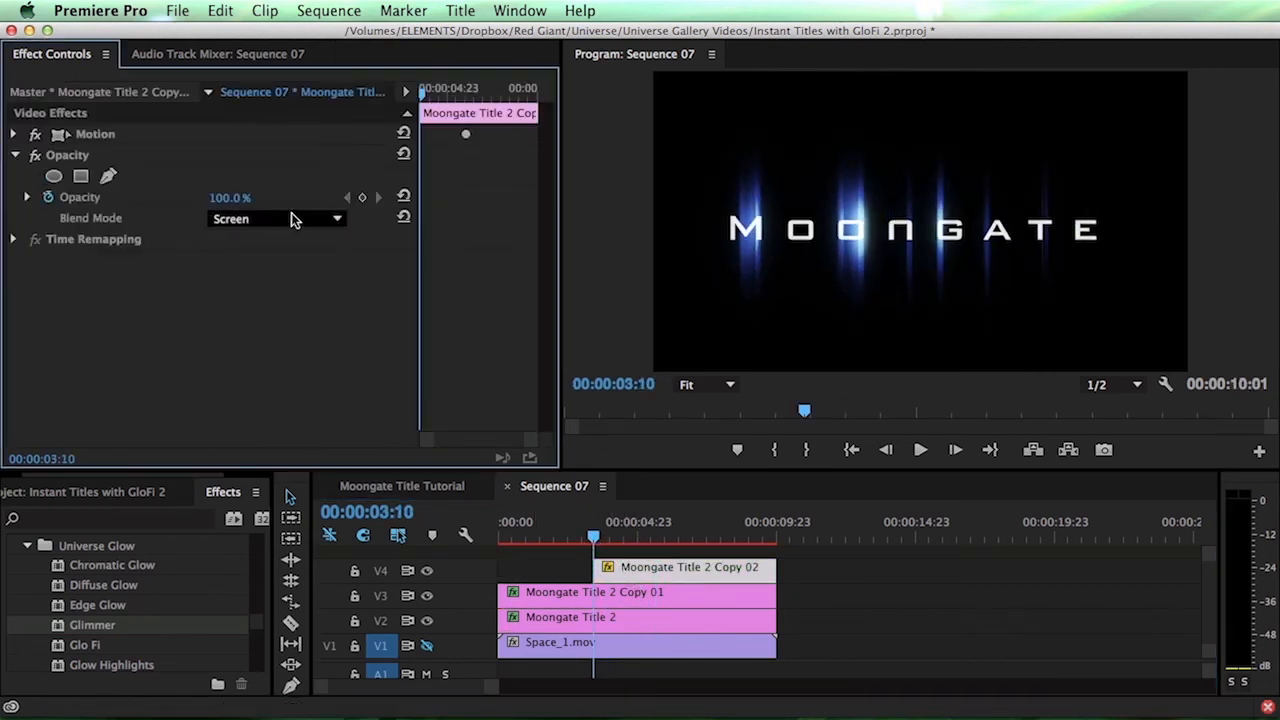
click(617, 538)
drag(620, 540, 622, 540)
click(47, 199)
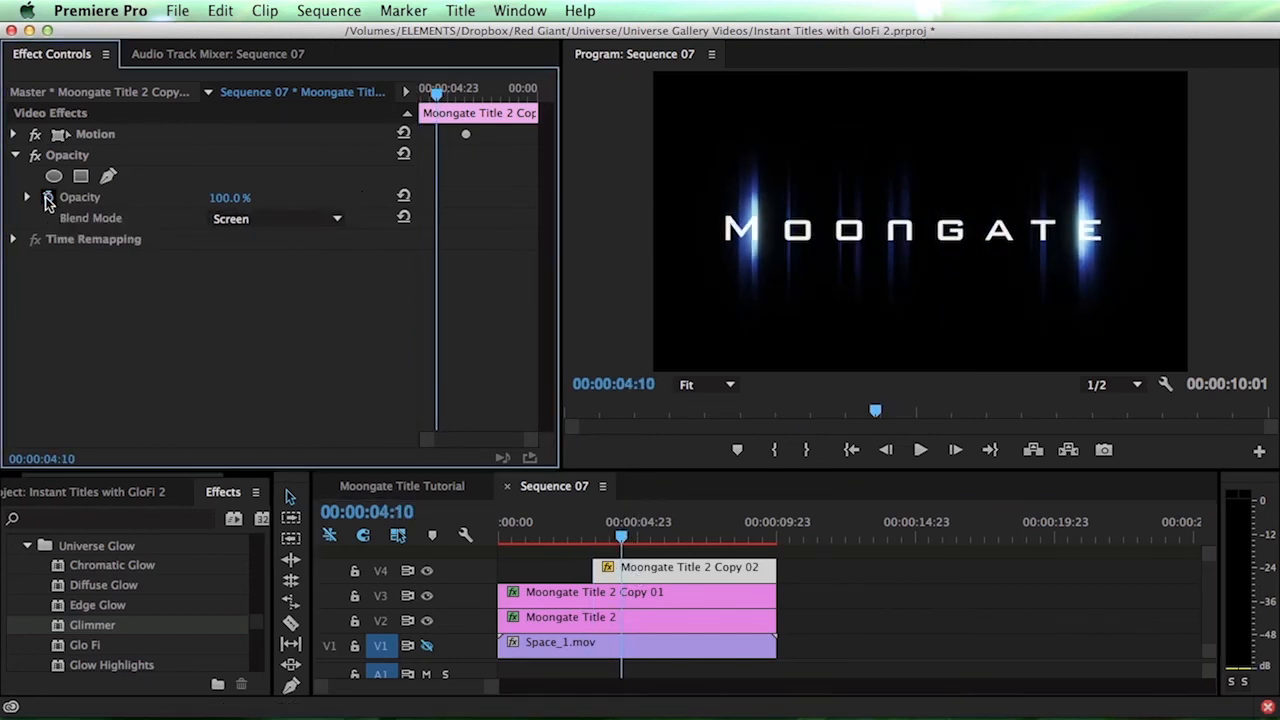
drag(650, 540, 593, 553)
drag(215, 204, 105, 204)
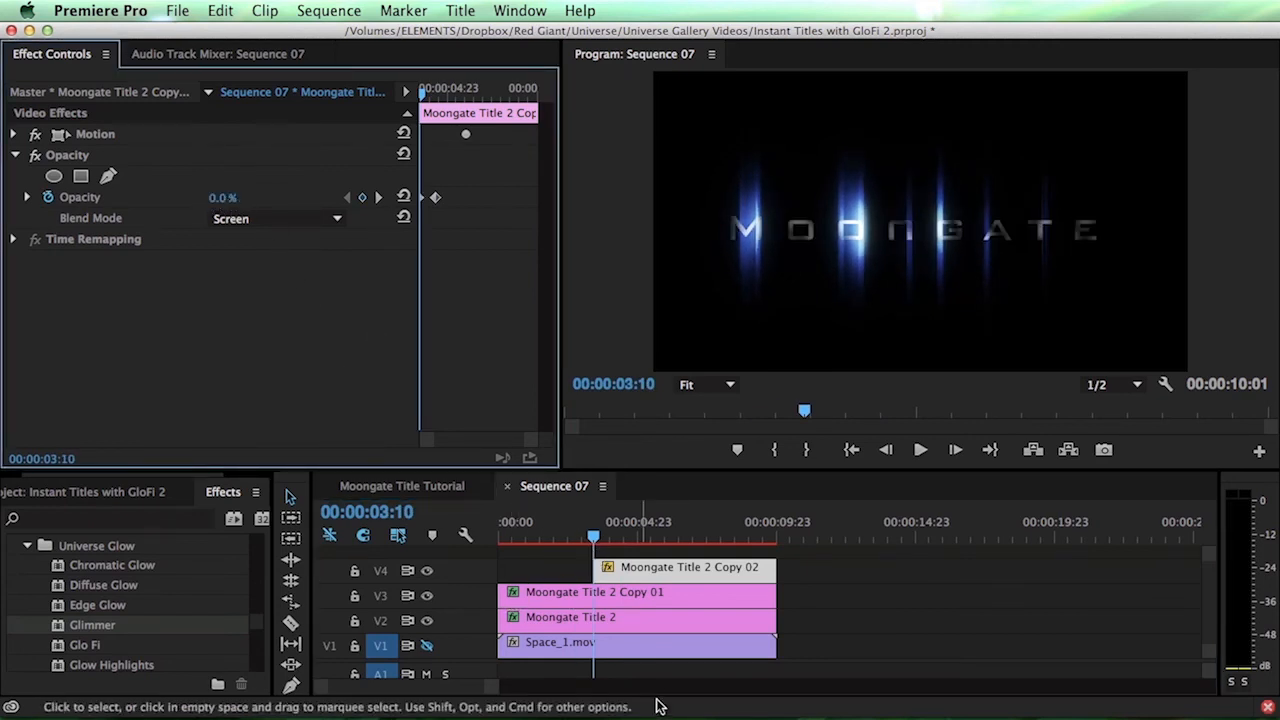
- Show the Space_1.mov background on V1 and scrub the opening to check the title over it, ending at 00:00:00:00
drag(612, 545, 493, 570)
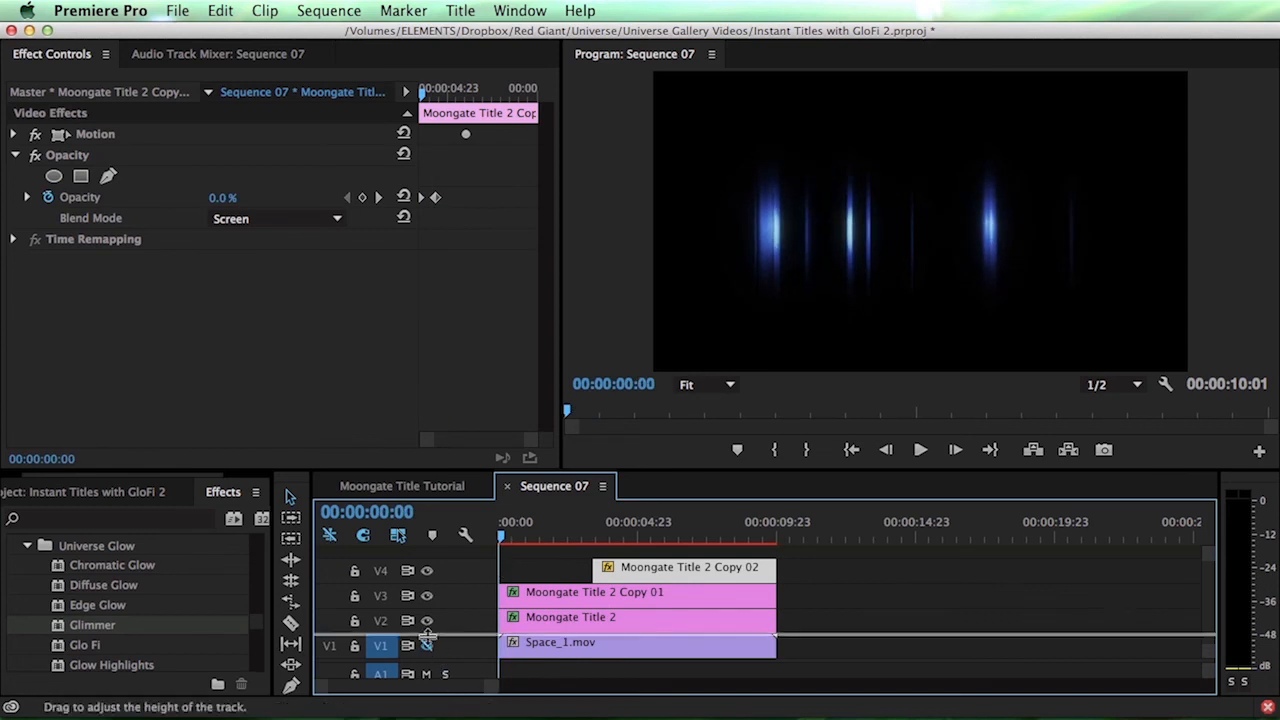
click(427, 645)
drag(533, 528, 565, 548)
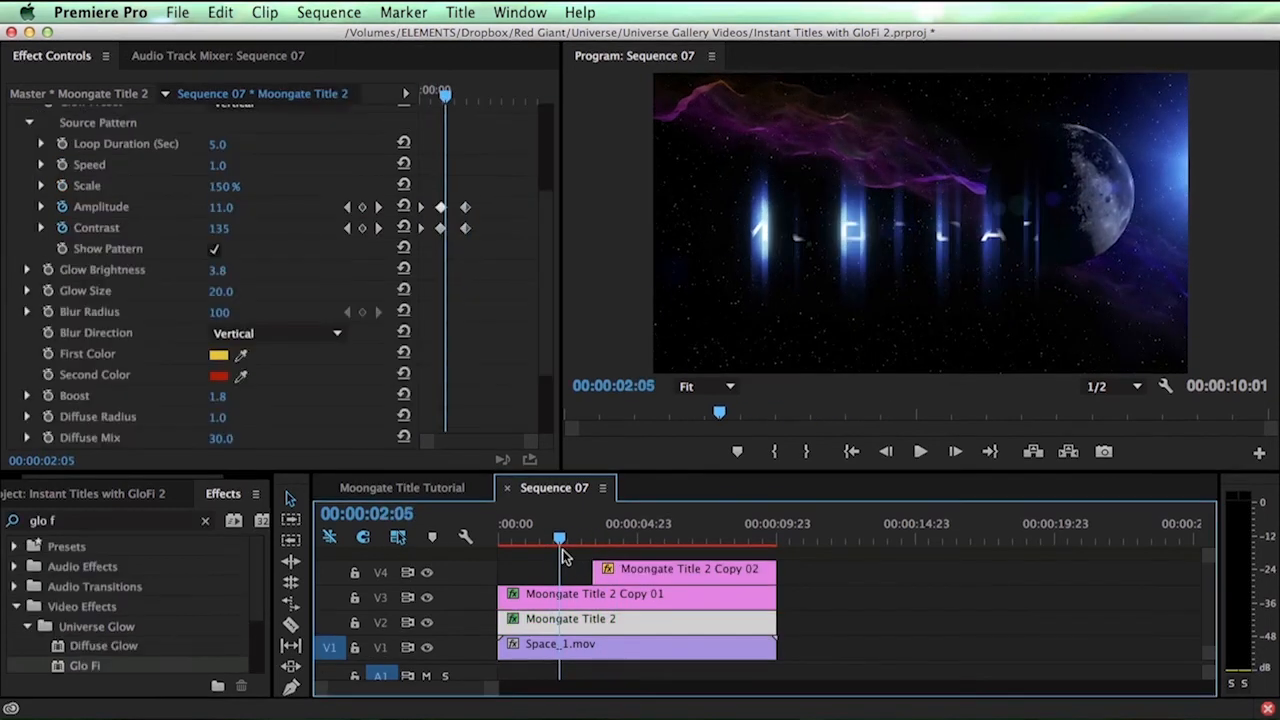
drag(557, 549, 487, 528)
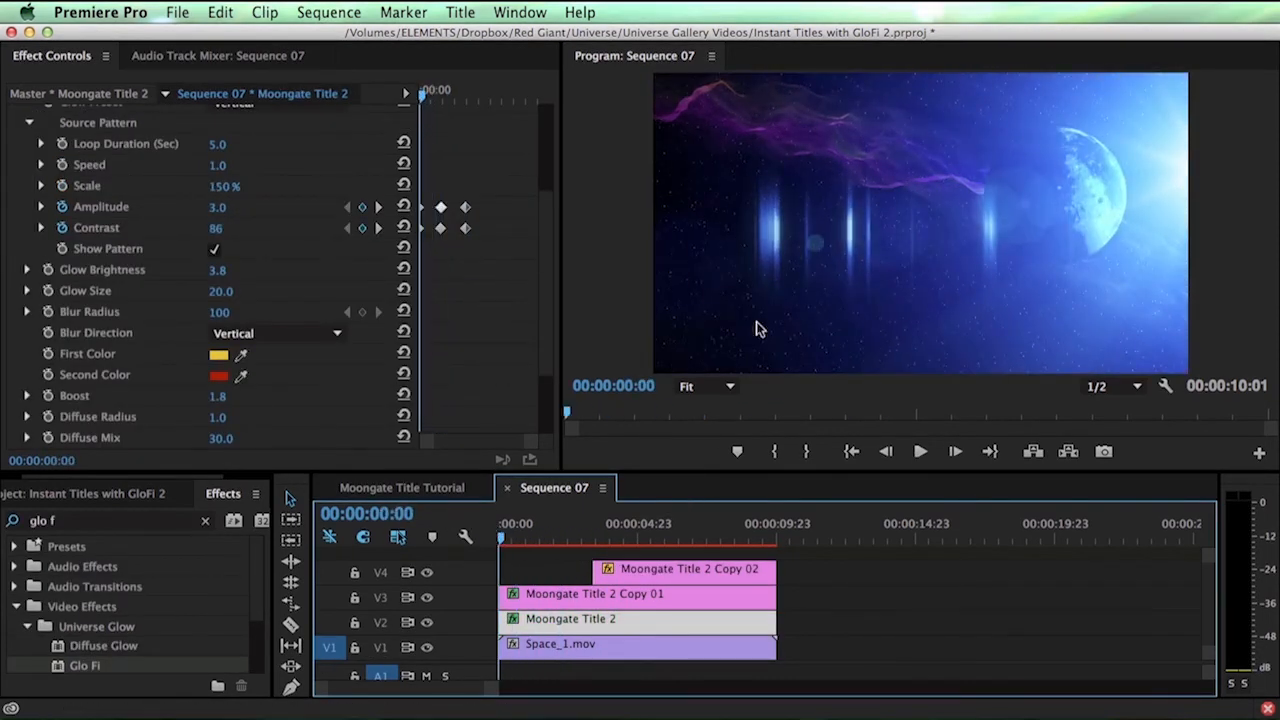
- Keyframe the Glo Fi Blur Radius of Moongate Title 2 Copy 01 from 0 at the start to 100 at 00:00:02:00 and preview it
click(537, 594)
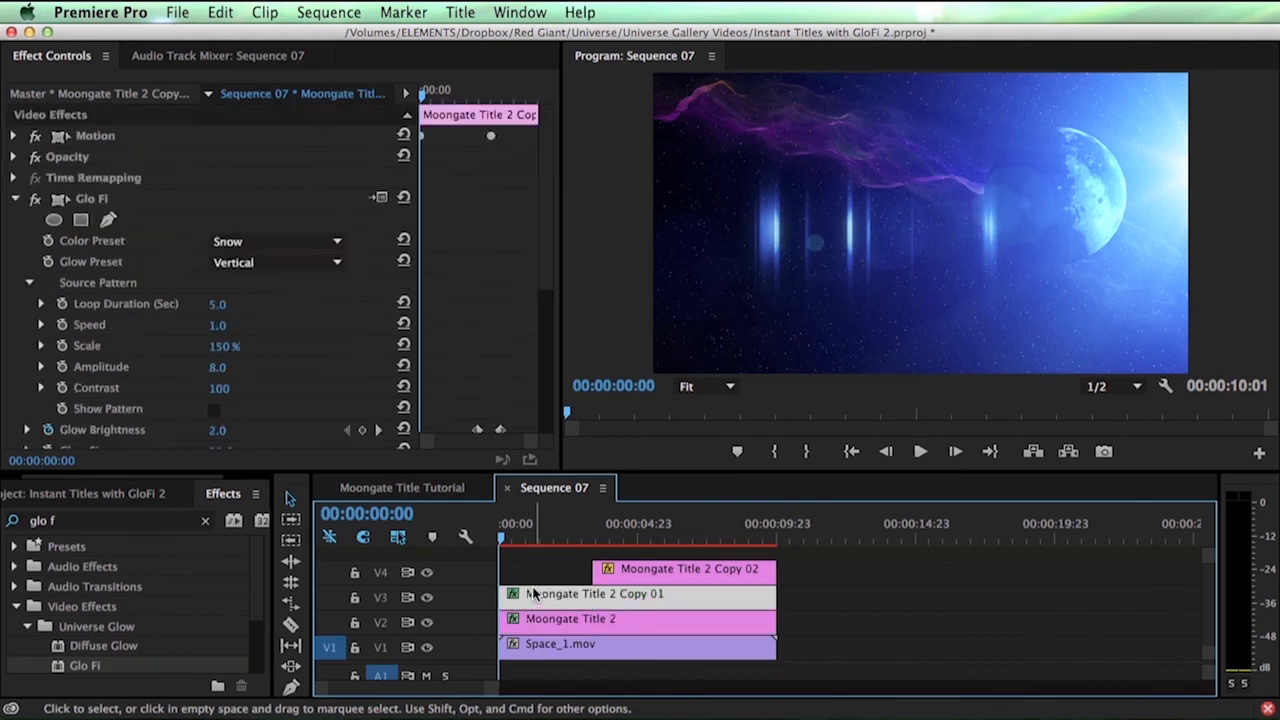
scroll(535, 242, down, 5)
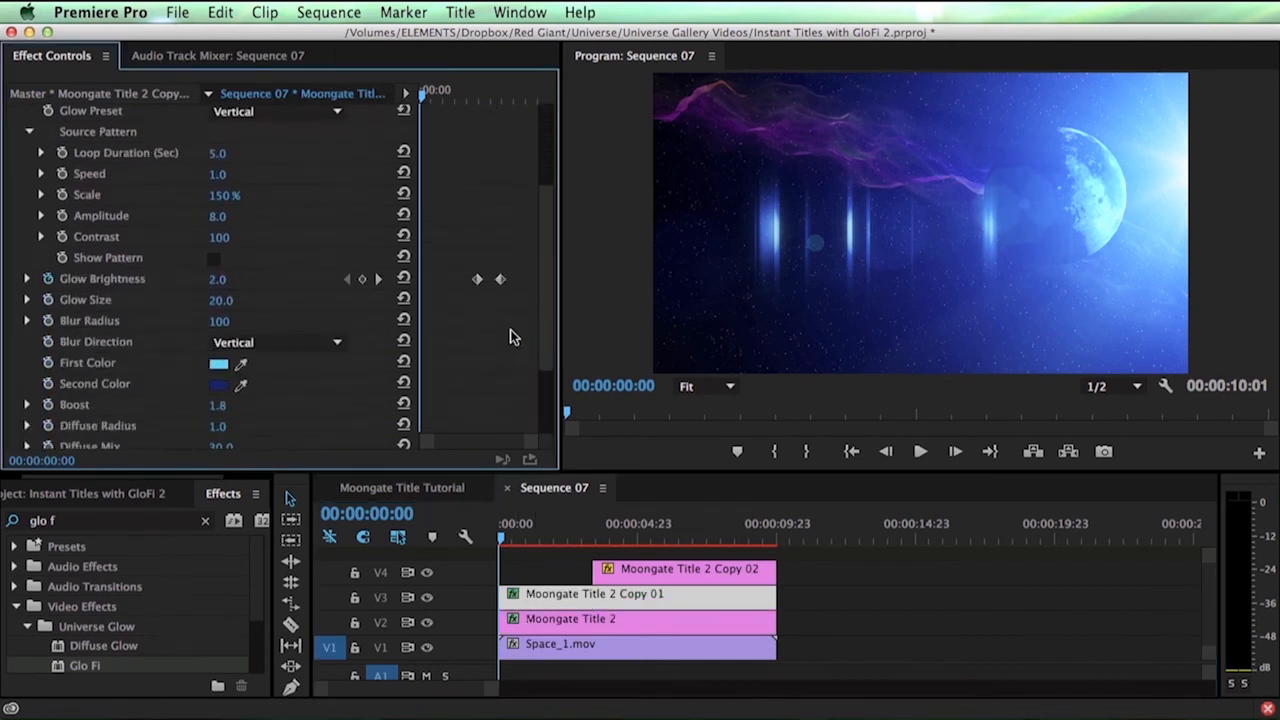
drag(503, 540, 554, 560)
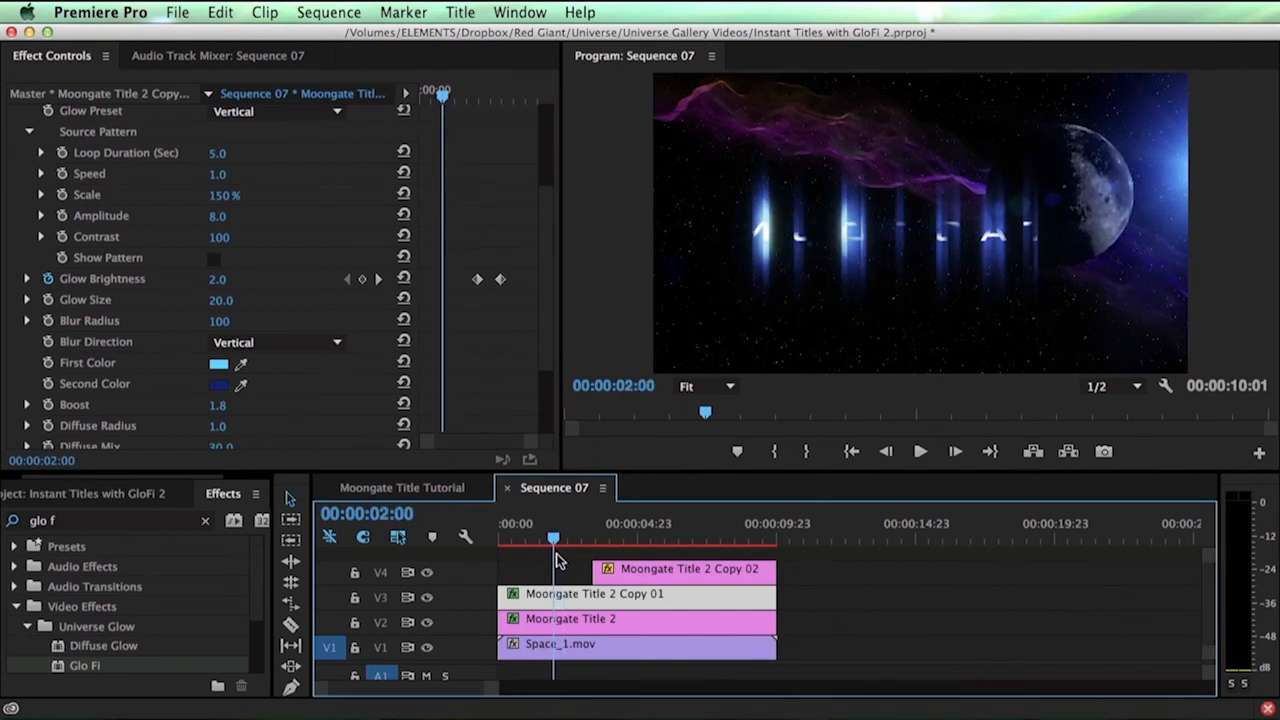
click(48, 320)
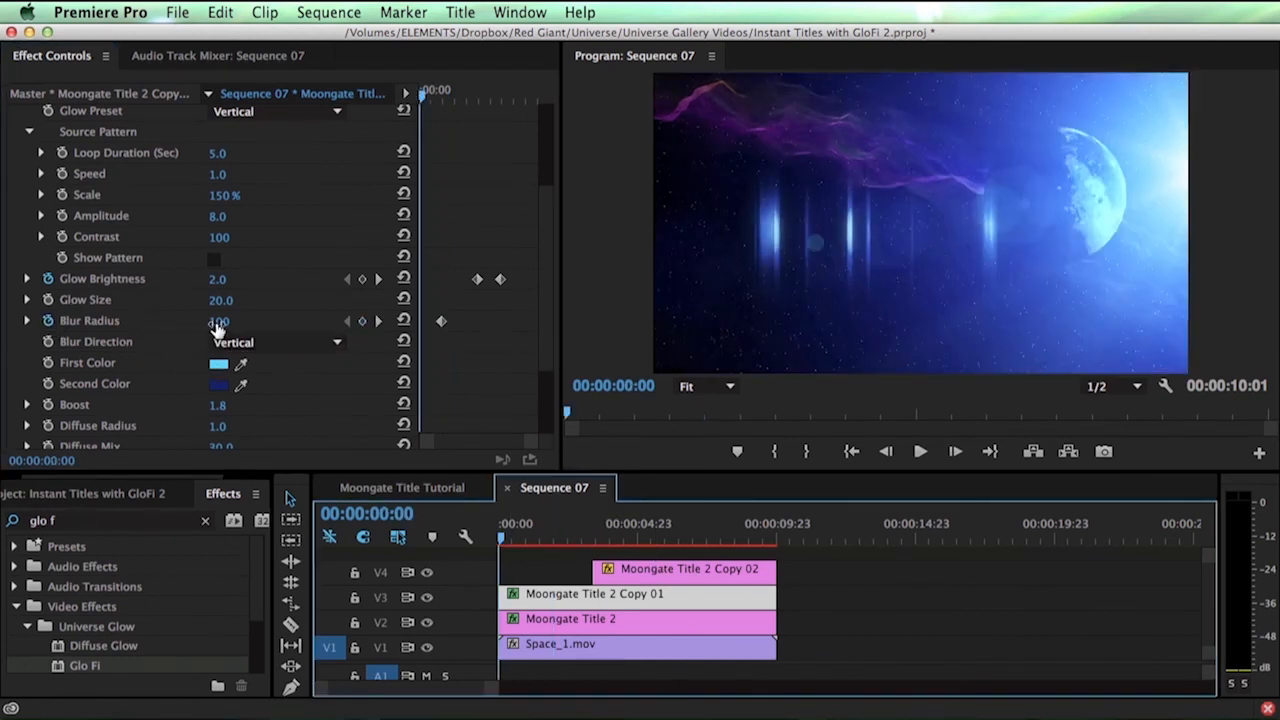
drag(218, 323, 118, 323)
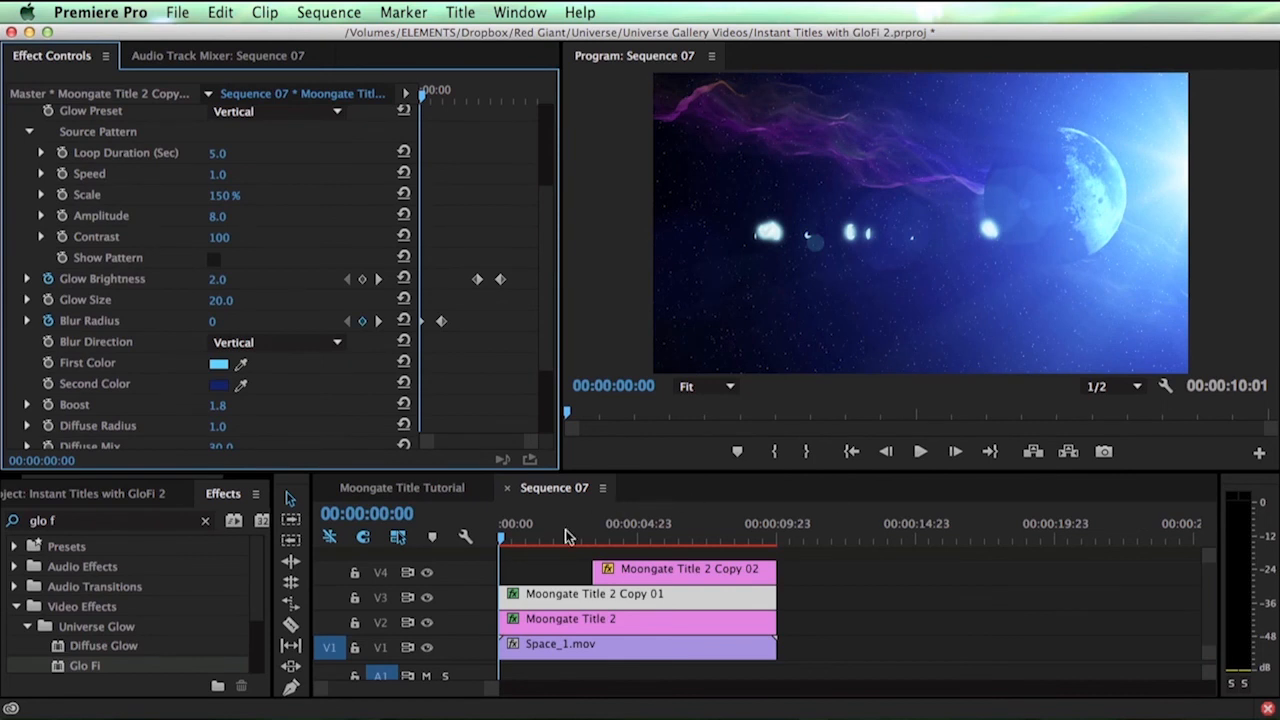
key(space)
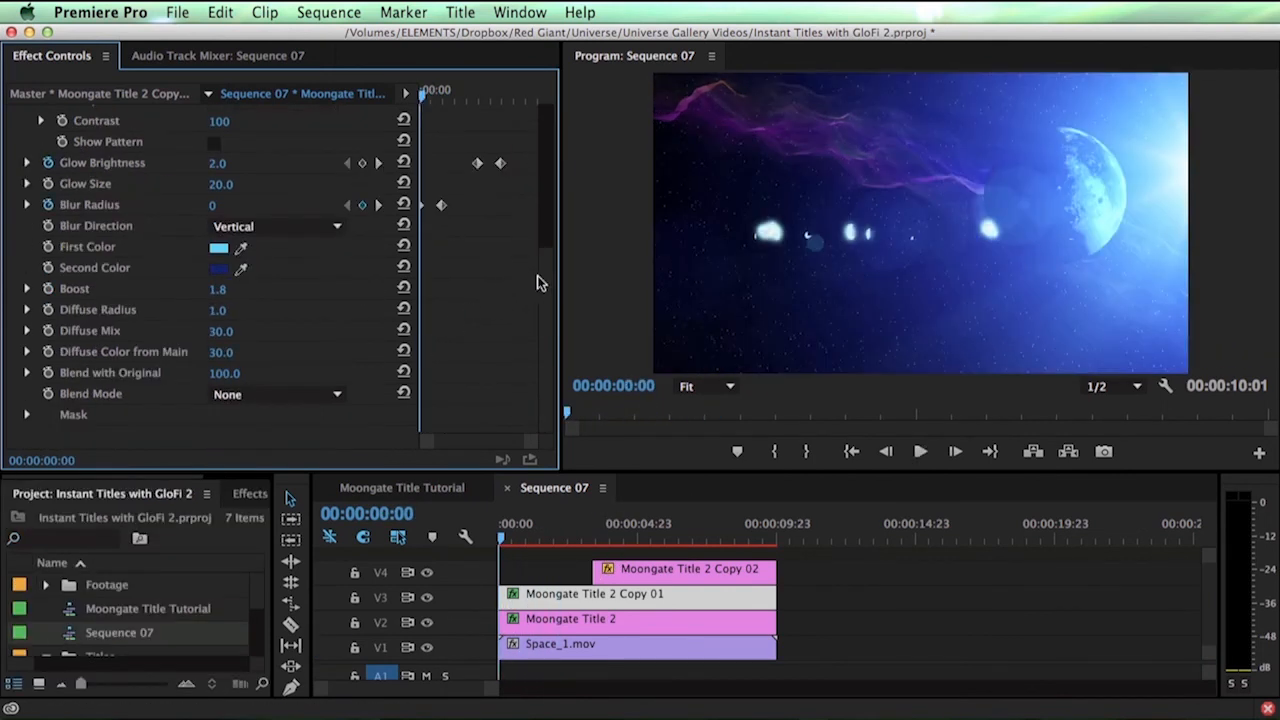
- Keyframe the Glo Fi Amplitude of Moongate Title 2 Copy 01 at 8.0 at 00:00:01:19 and at a lower value at the start
scroll(540, 278, up, 6)
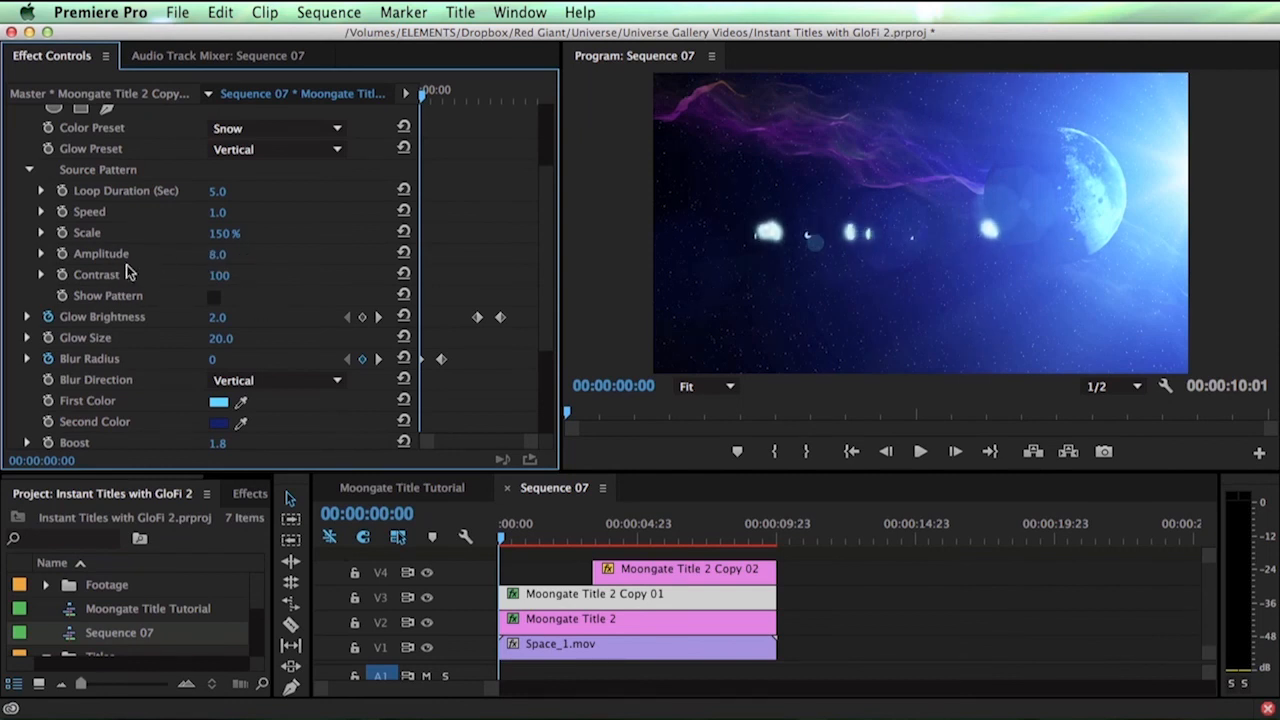
drag(537, 510, 547, 532)
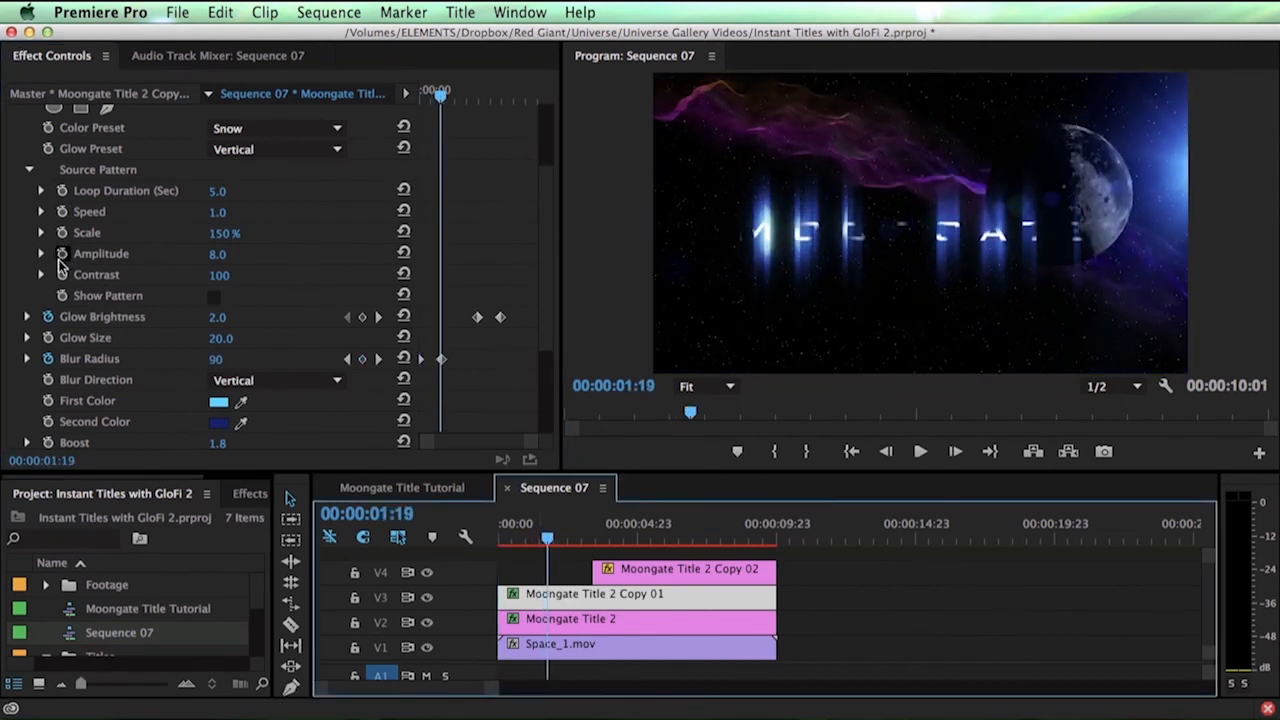
click(62, 256)
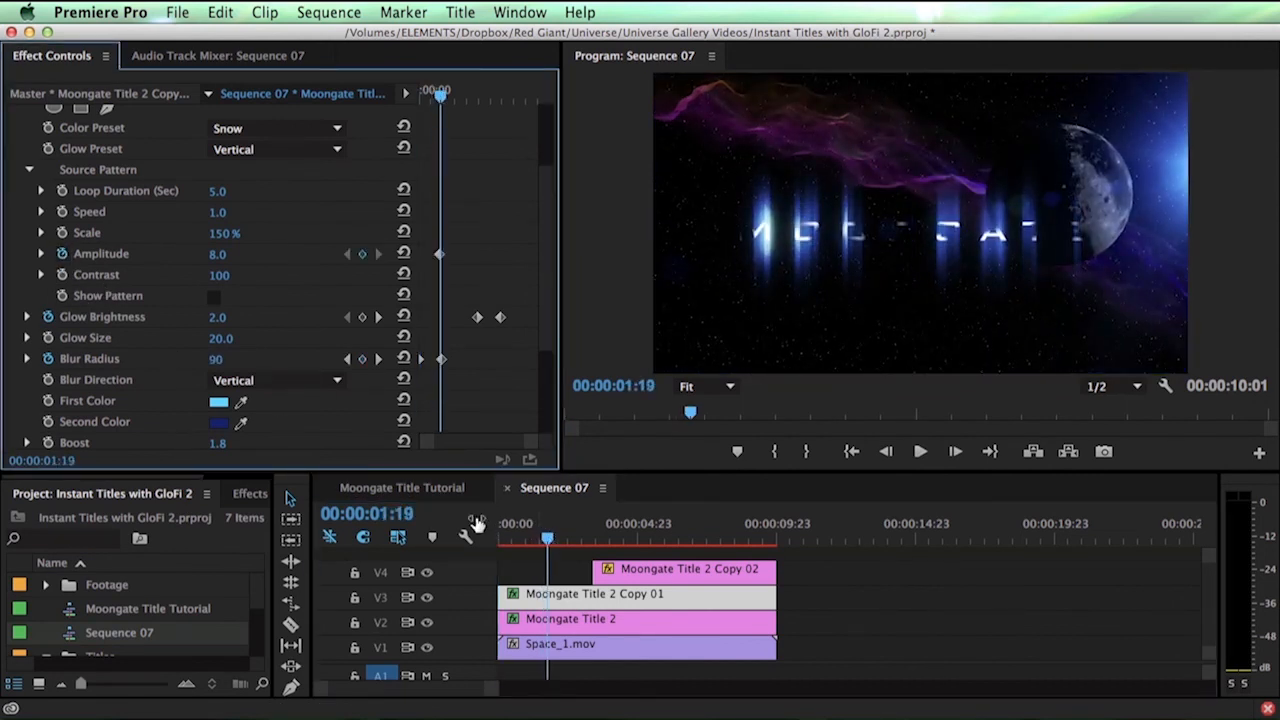
click(604, 560)
key(Home)
click(222, 256)
- Play the title animation, enlarge the program preview to fill the workspace and rewind to the start
key(space)
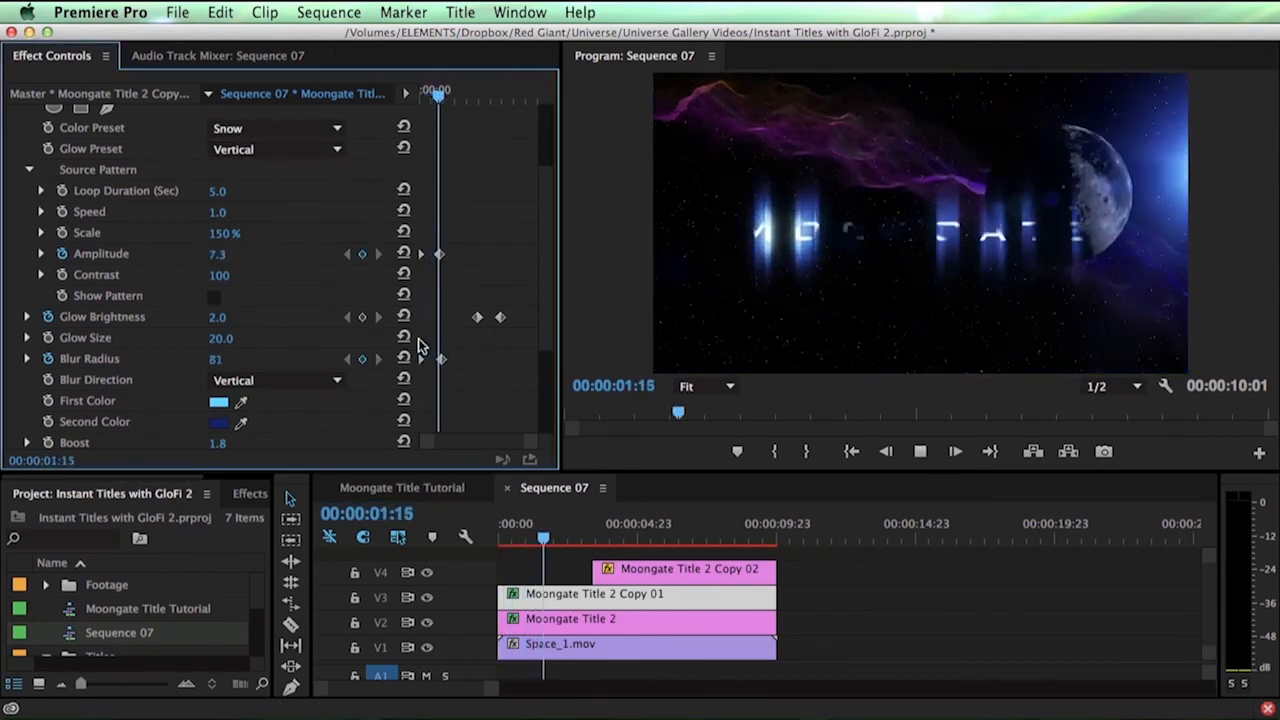
key(grave)
drag(186, 638, 5, 636)
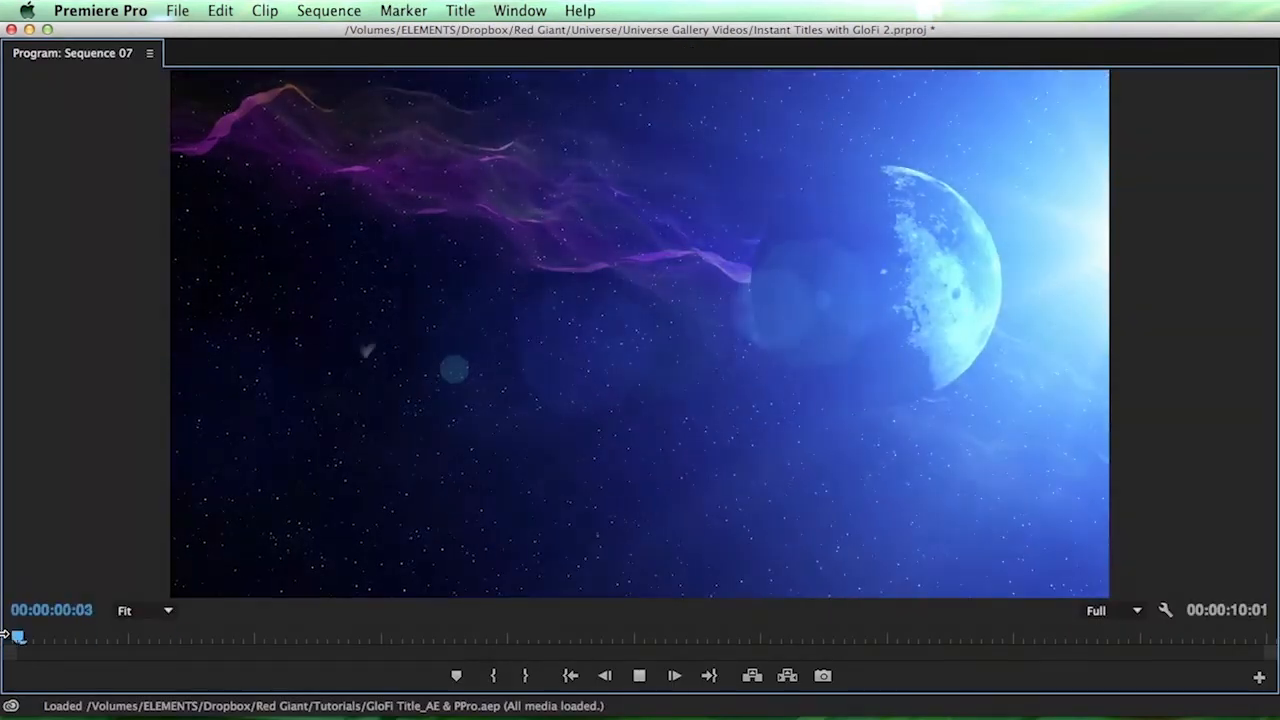